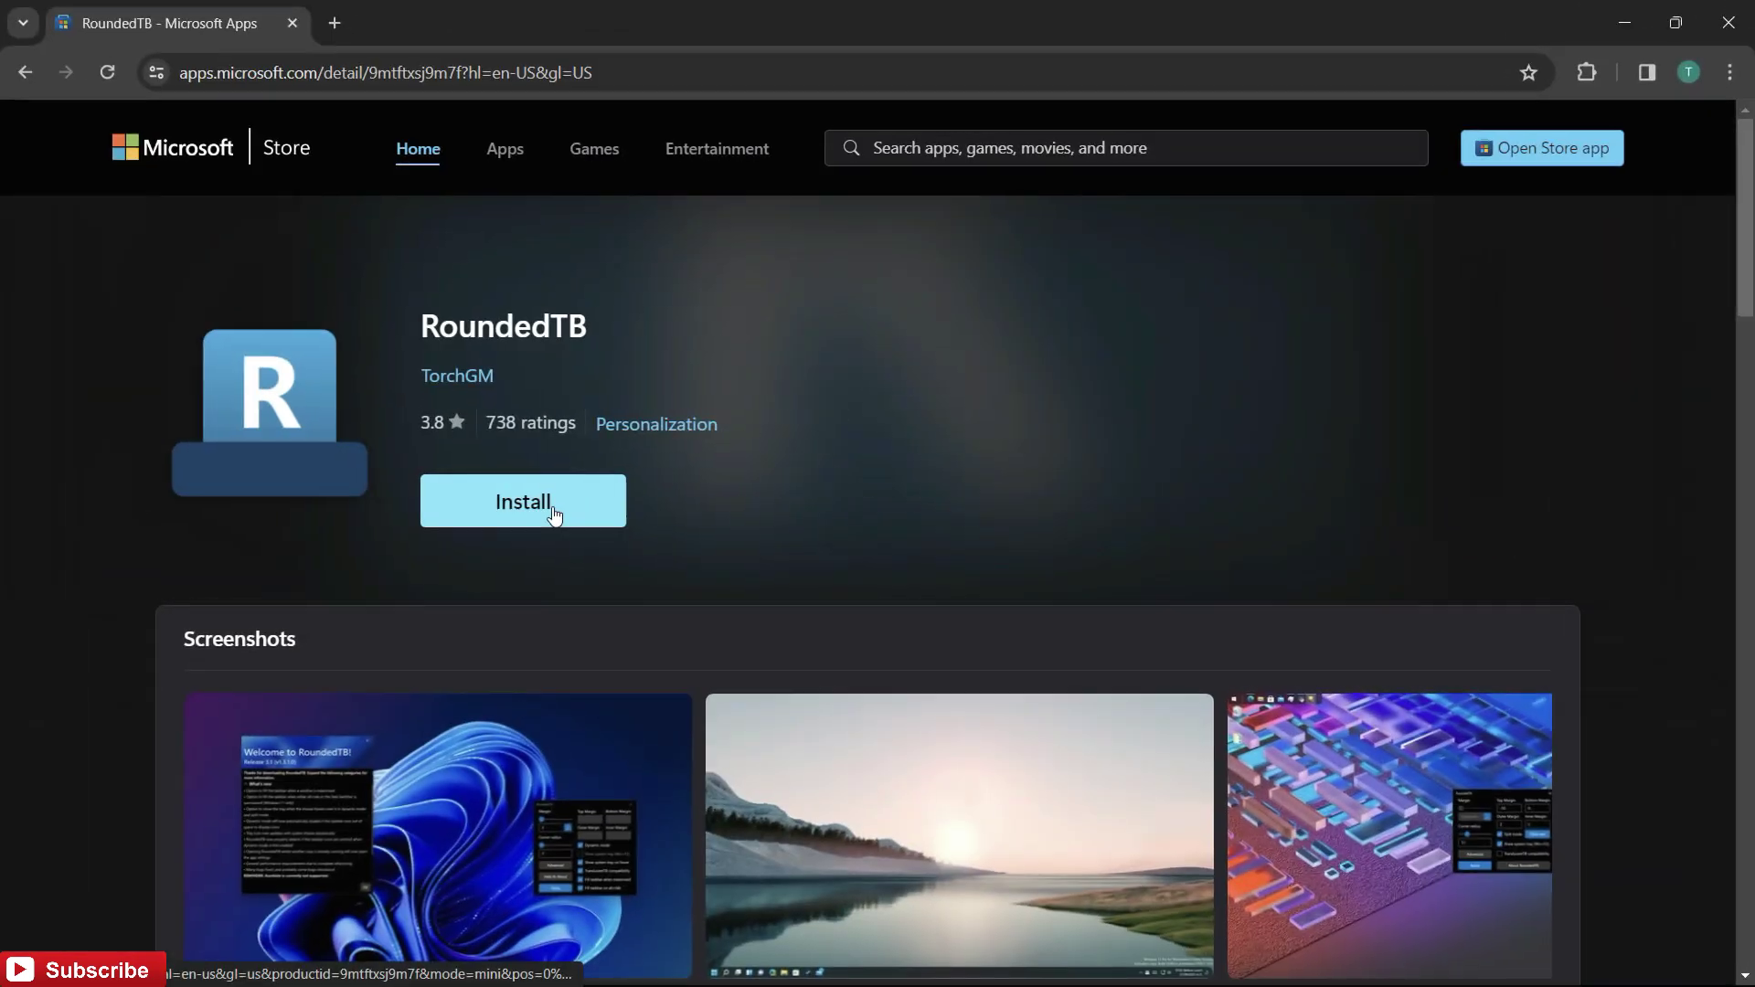
# Step: Install RoundedTB from its Microsoft Store web page
pyautogui.click(554, 515)
pyautogui.click(973, 267)
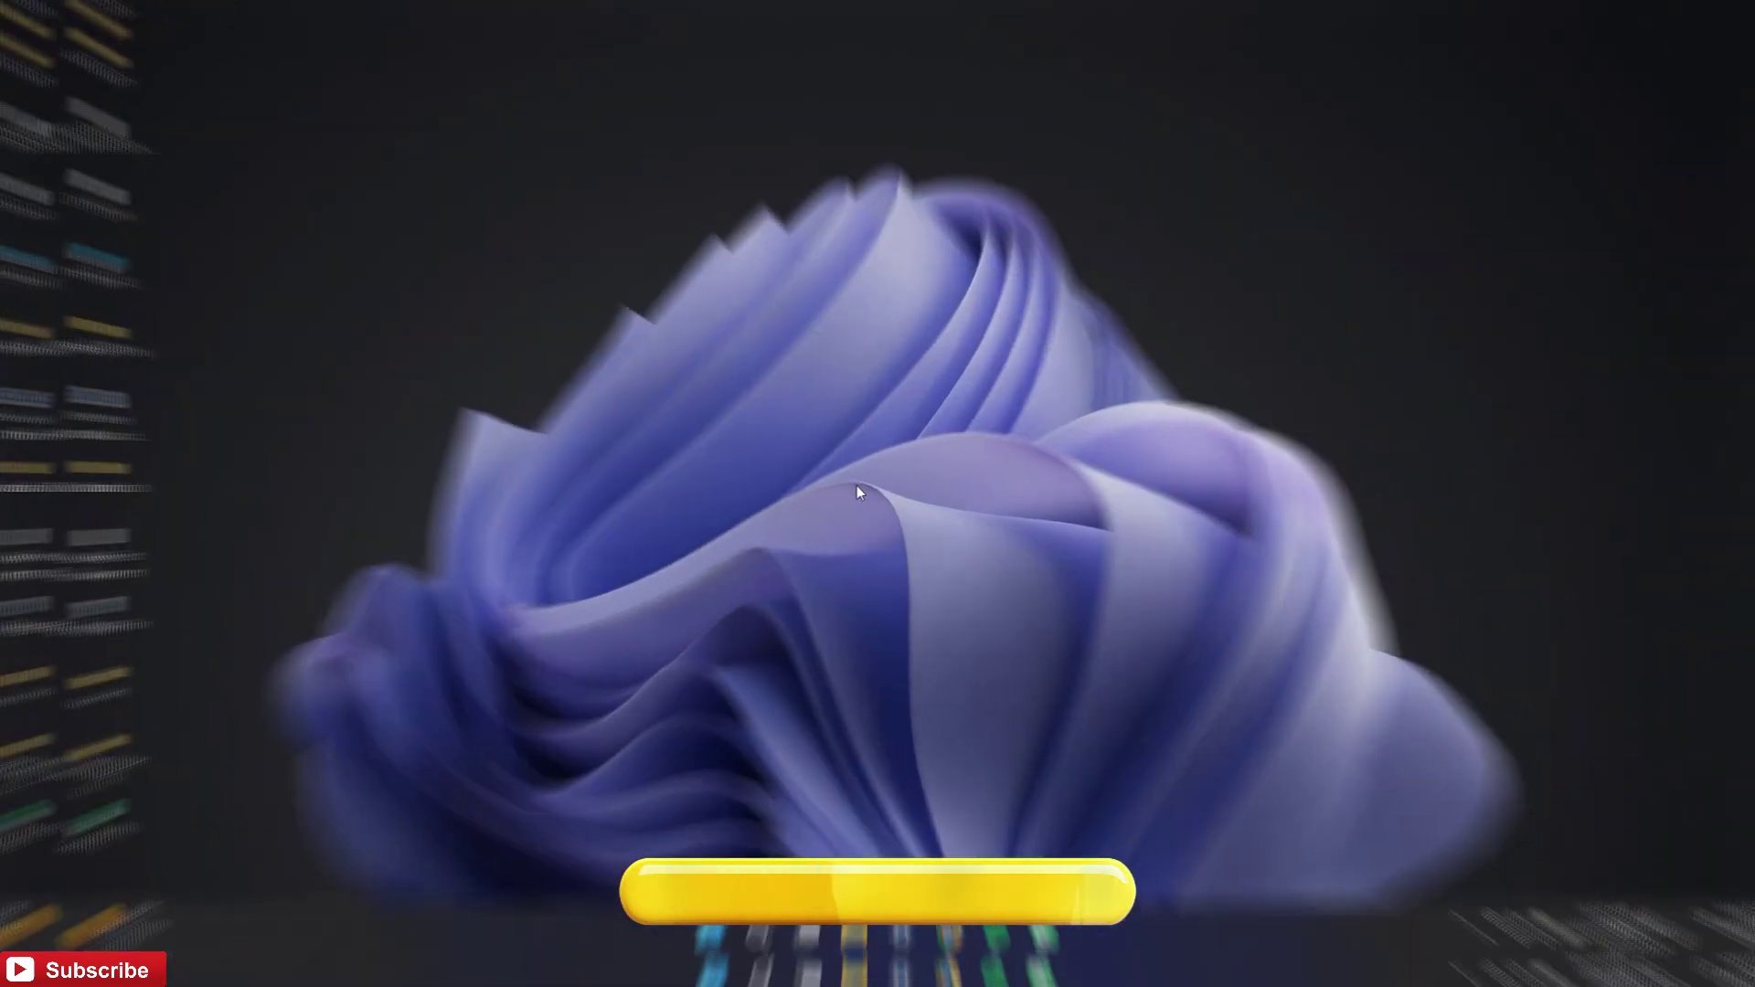
# Step: In Chrome, download all folders of the shared Yoimiya Genshin Impact skin folder from Google Drive
pyautogui.click(952, 958)
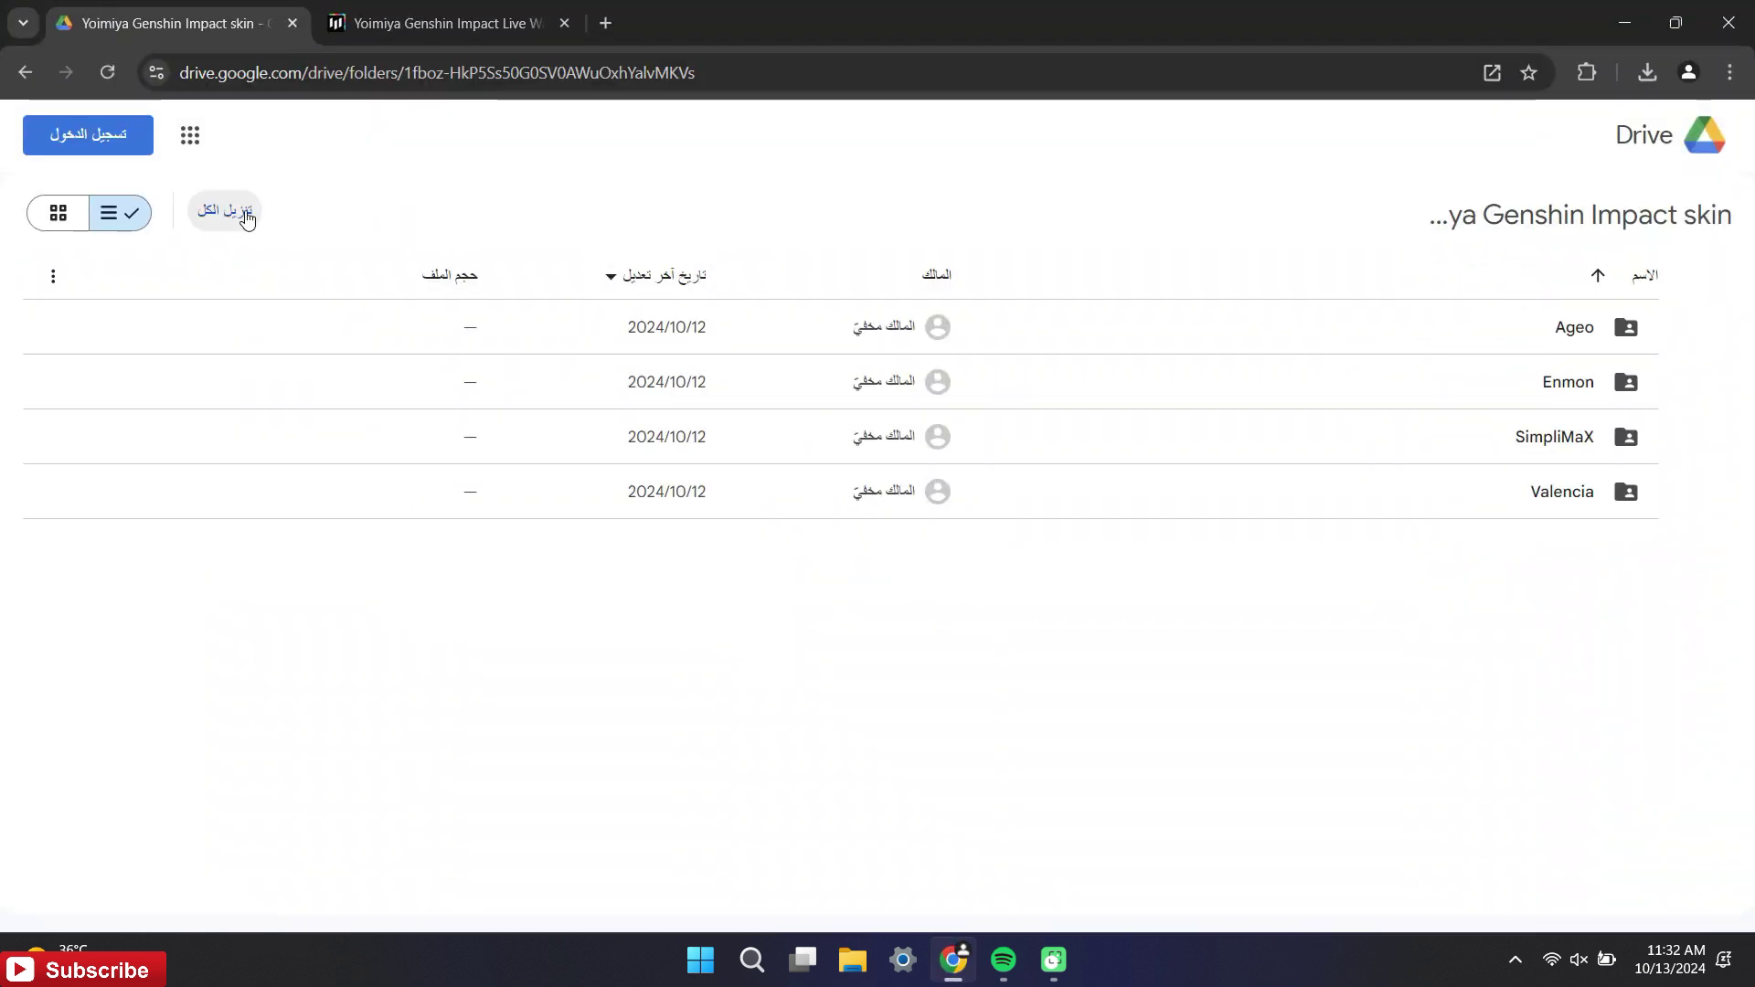
pyautogui.click(240, 215)
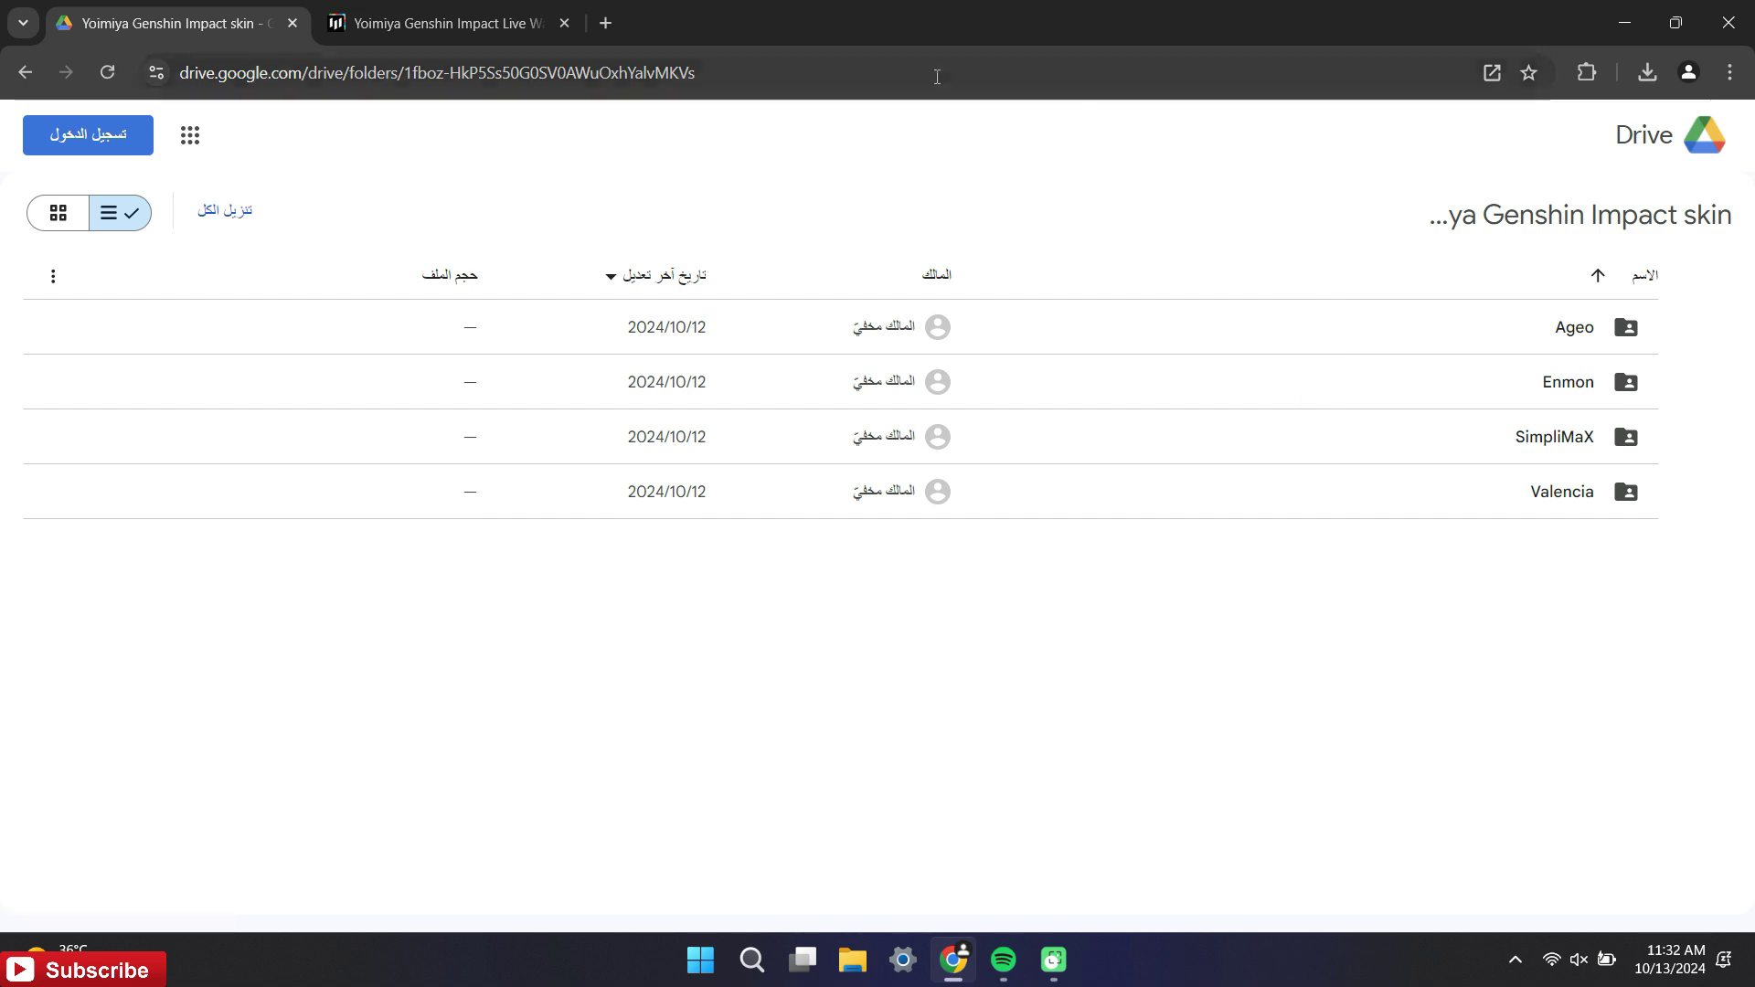
# Step: Download the 45 MB Yoimiya Genshin Impact live wallpaper from DesktopHut and close the browser
pyautogui.click(470, 22)
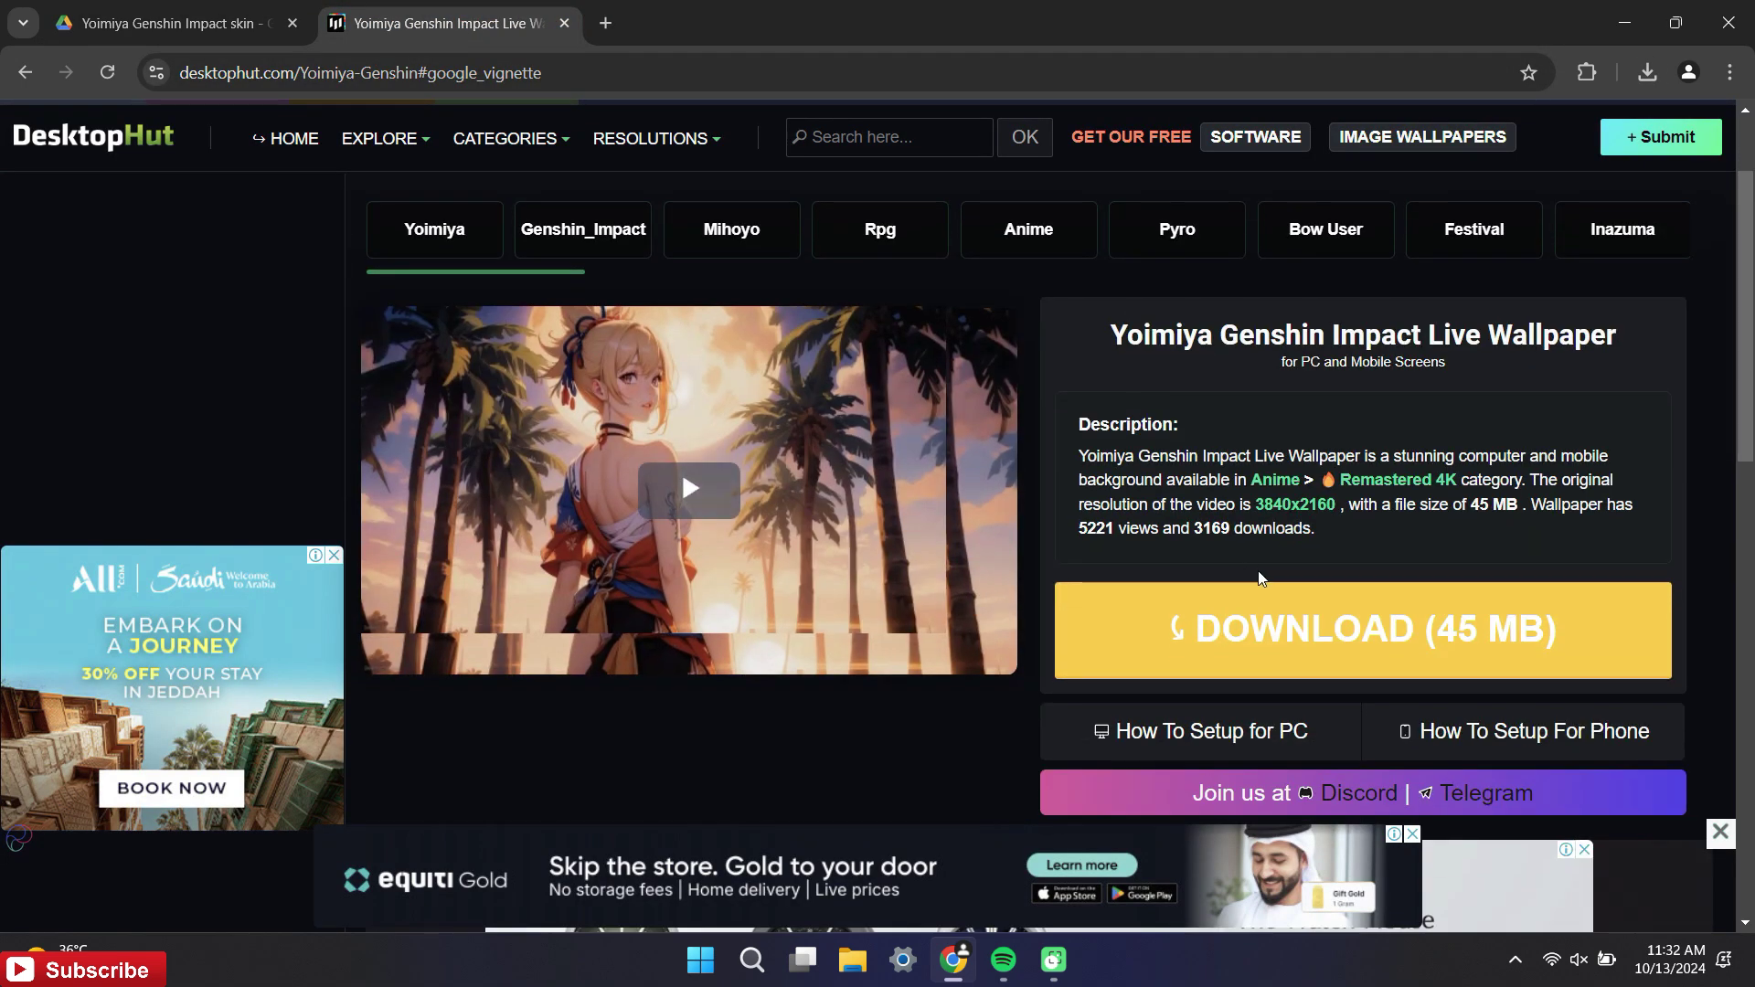
pyautogui.click(1218, 620)
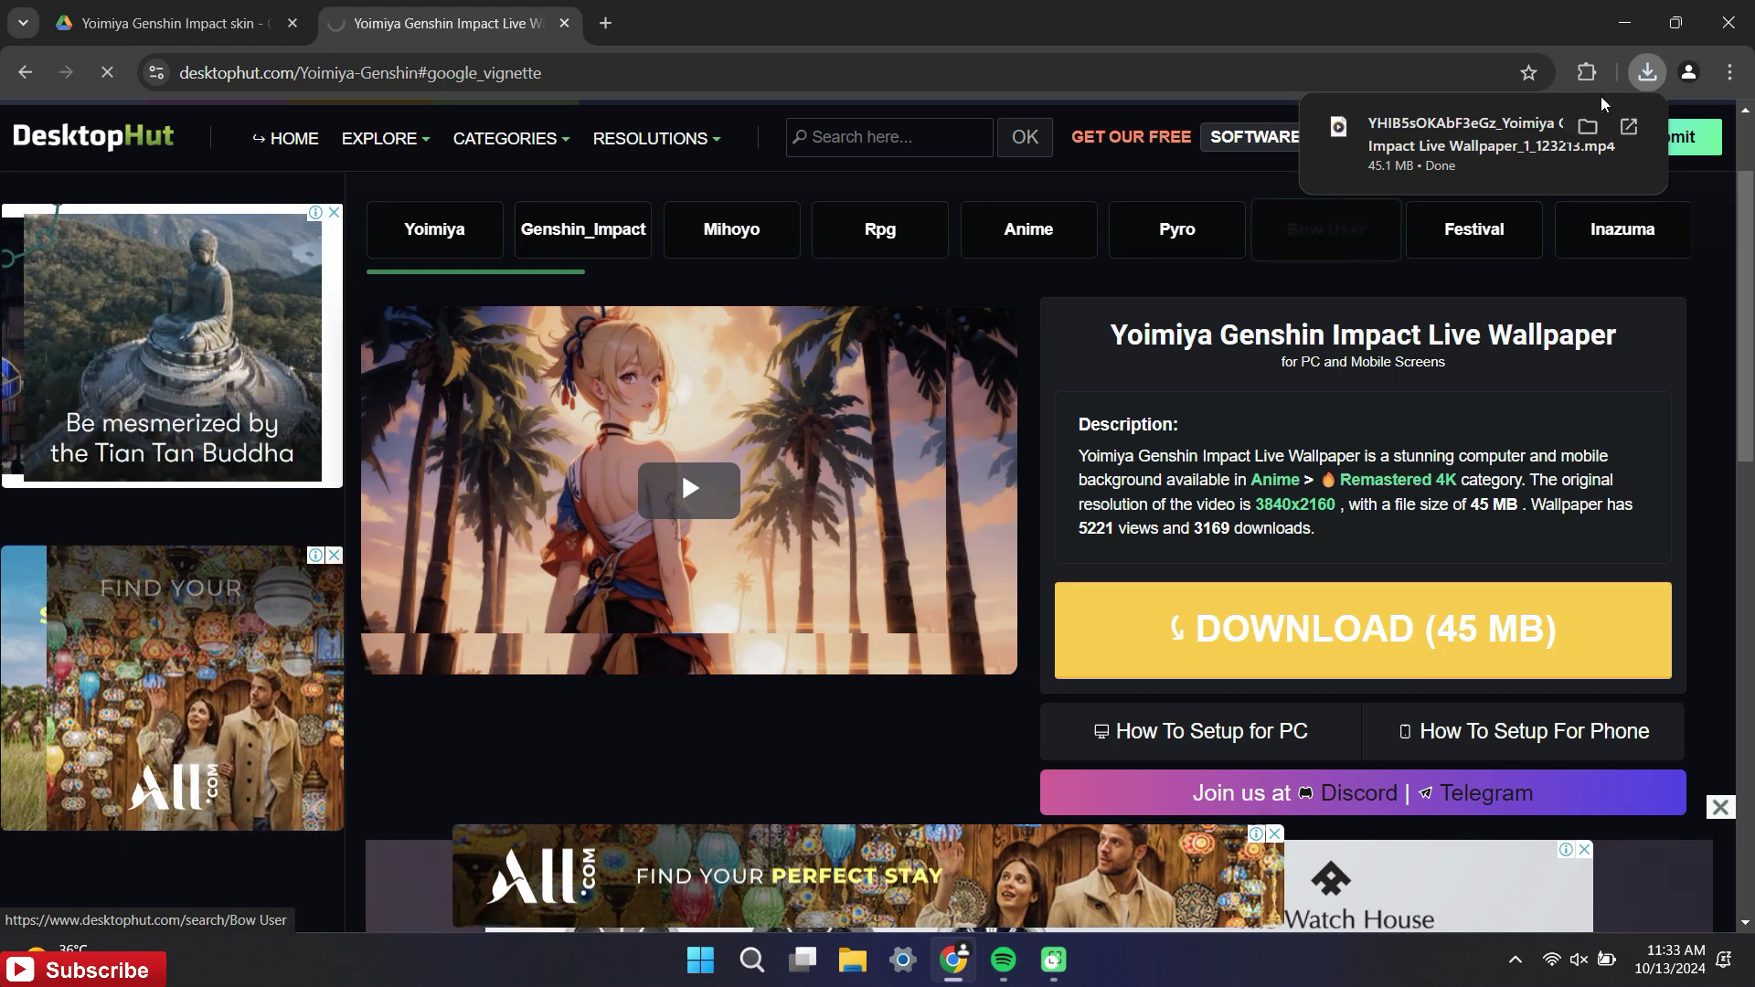
pyautogui.click(1729, 24)
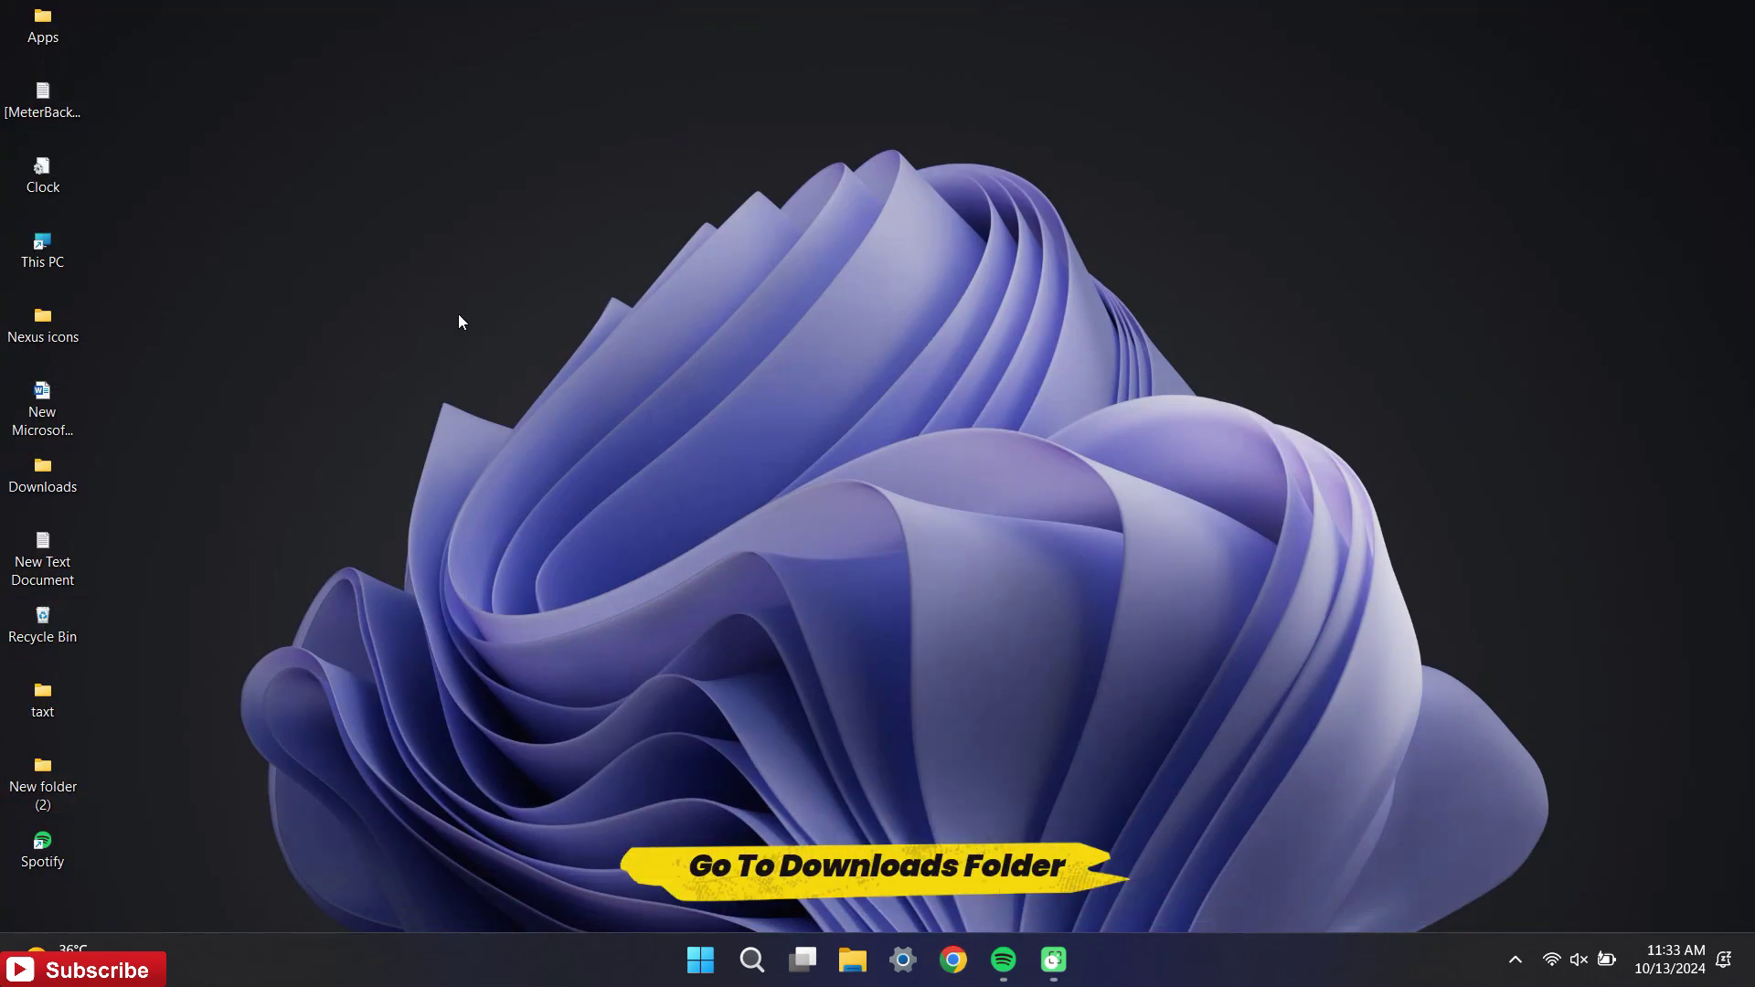
# Step: Open the TECHINFOZEN folder inside Downloads in a maximized File Explorer window
pyautogui.rightClick(55, 482)
pyautogui.click(170, 183)
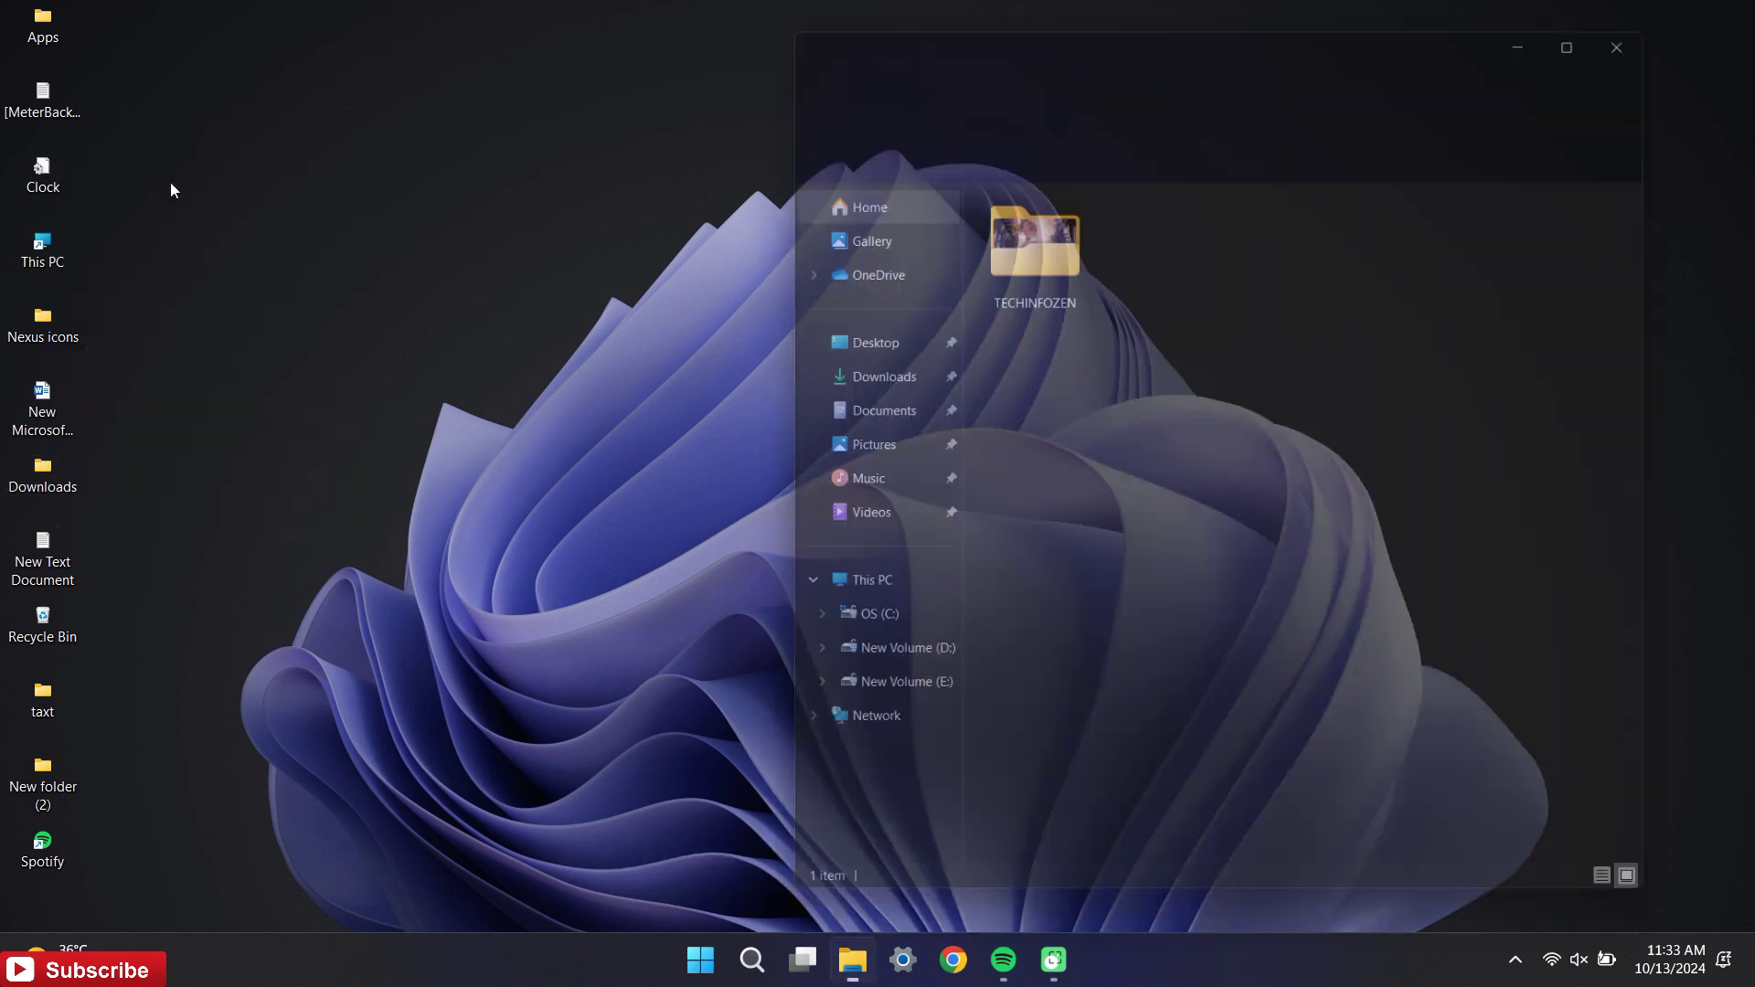
pyautogui.click(1601, 18)
pyautogui.rightClick(291, 222)
pyautogui.click(338, 292)
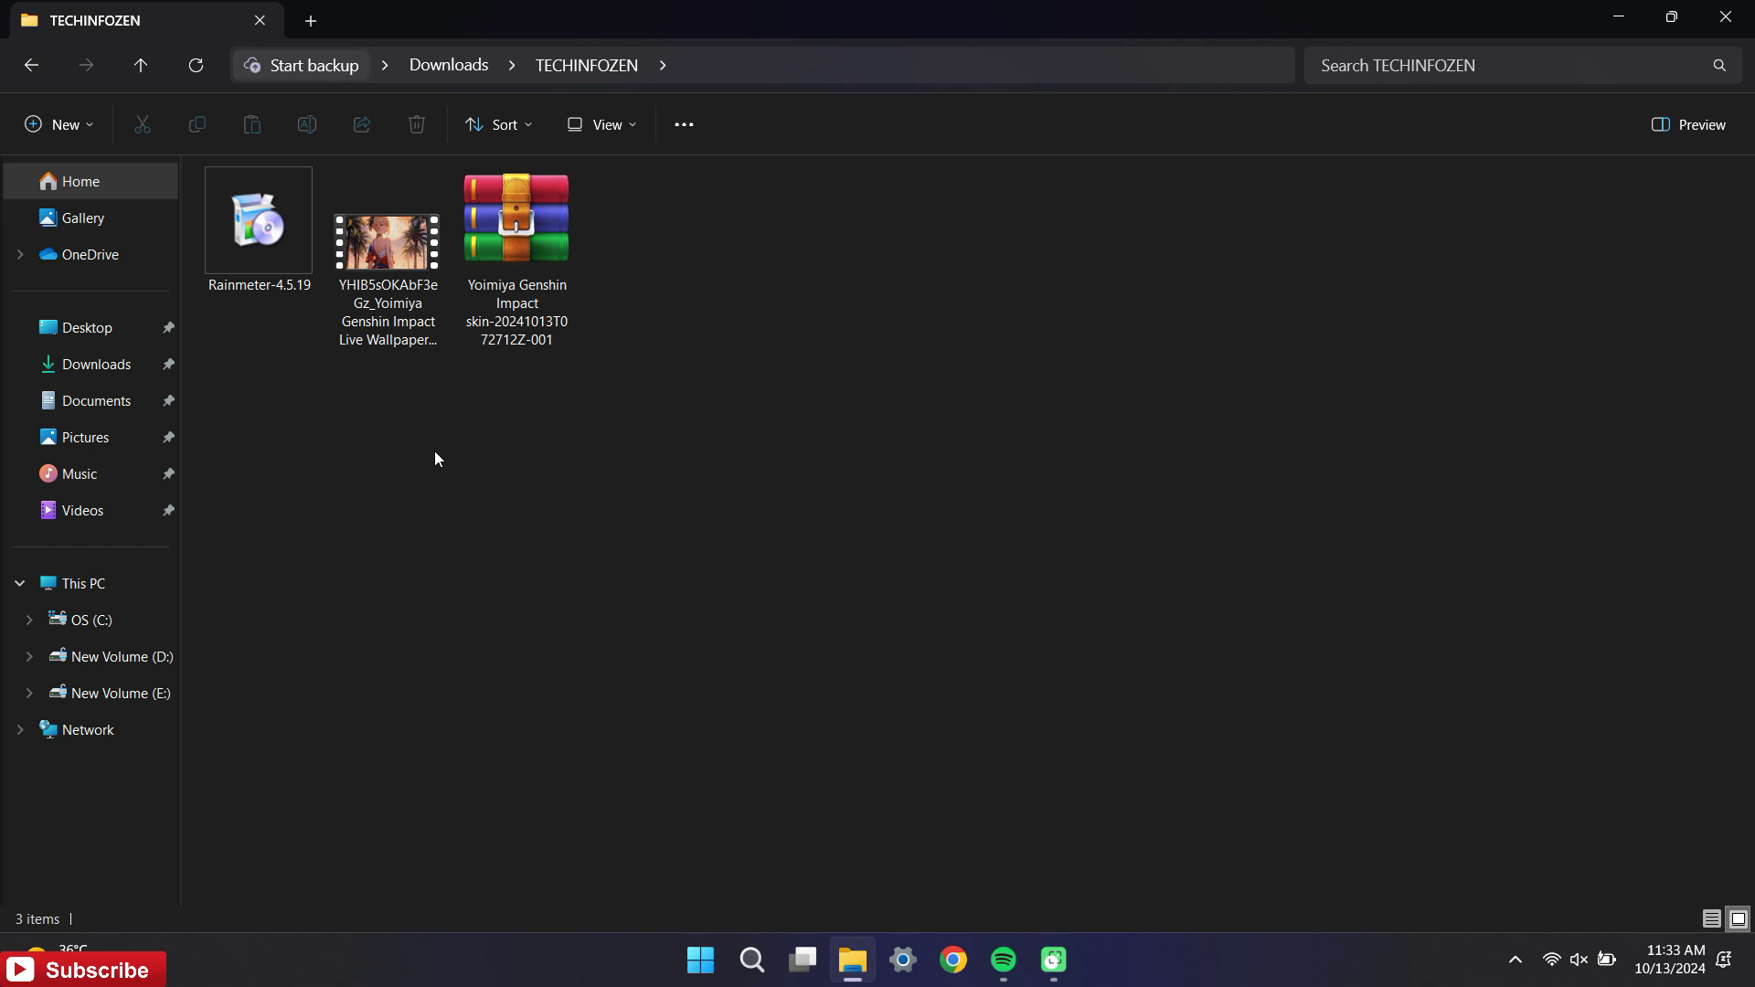
# Step: Extract the Yoimiya Genshin Impact skin archive into the current folder with WinRAR
pyautogui.rightClick(482, 254)
pyautogui.moveTo(728, 636)
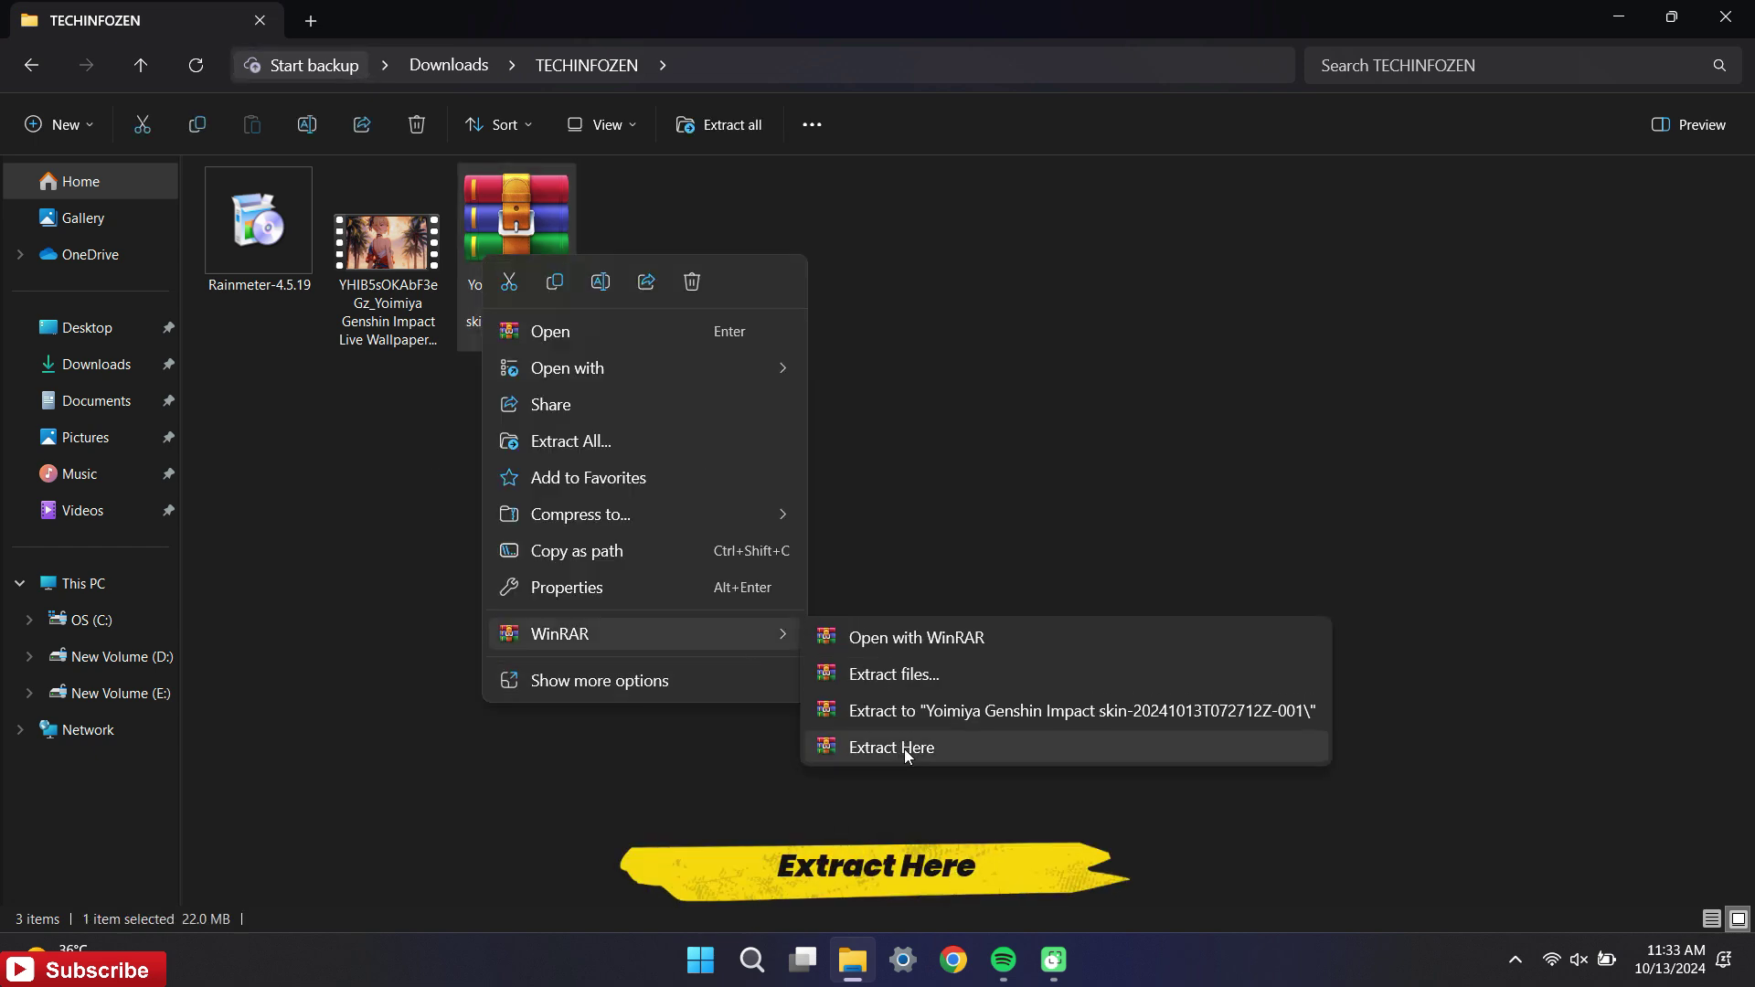
pyautogui.click(908, 751)
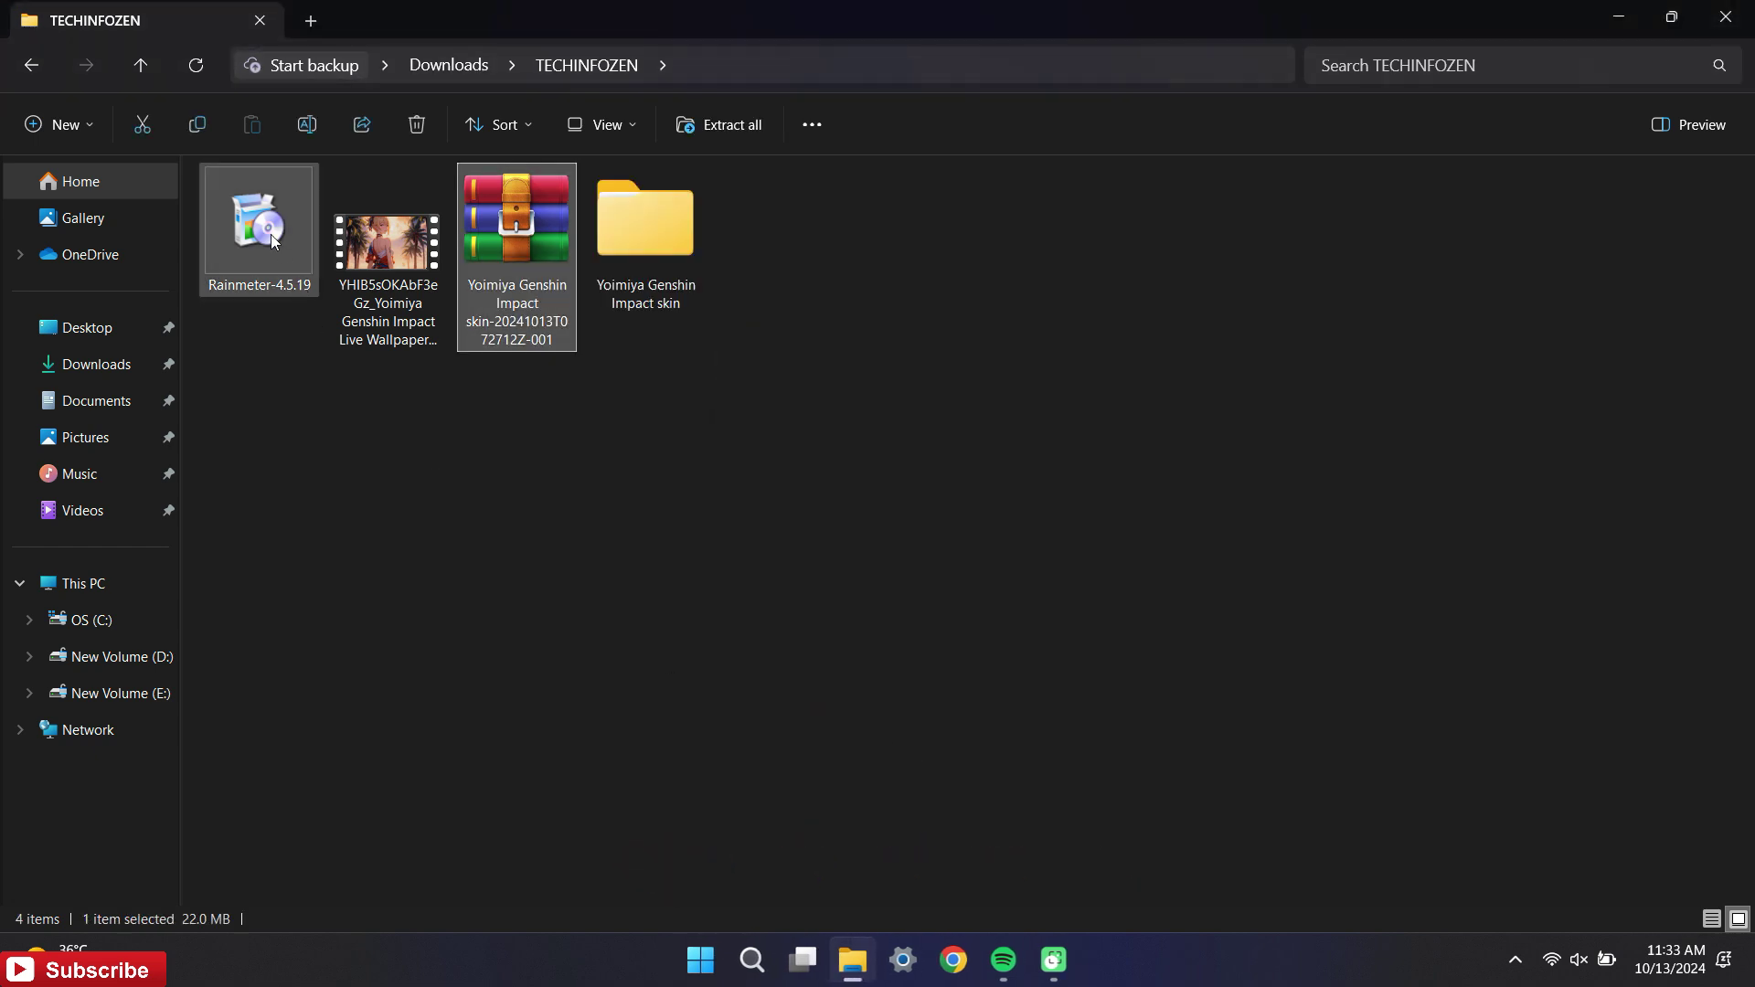
# Step: Install Rainmeter 4.5.19 with English as the installer language and run it on finishing setup
pyautogui.rightClick(271, 234)
pyautogui.click(413, 380)
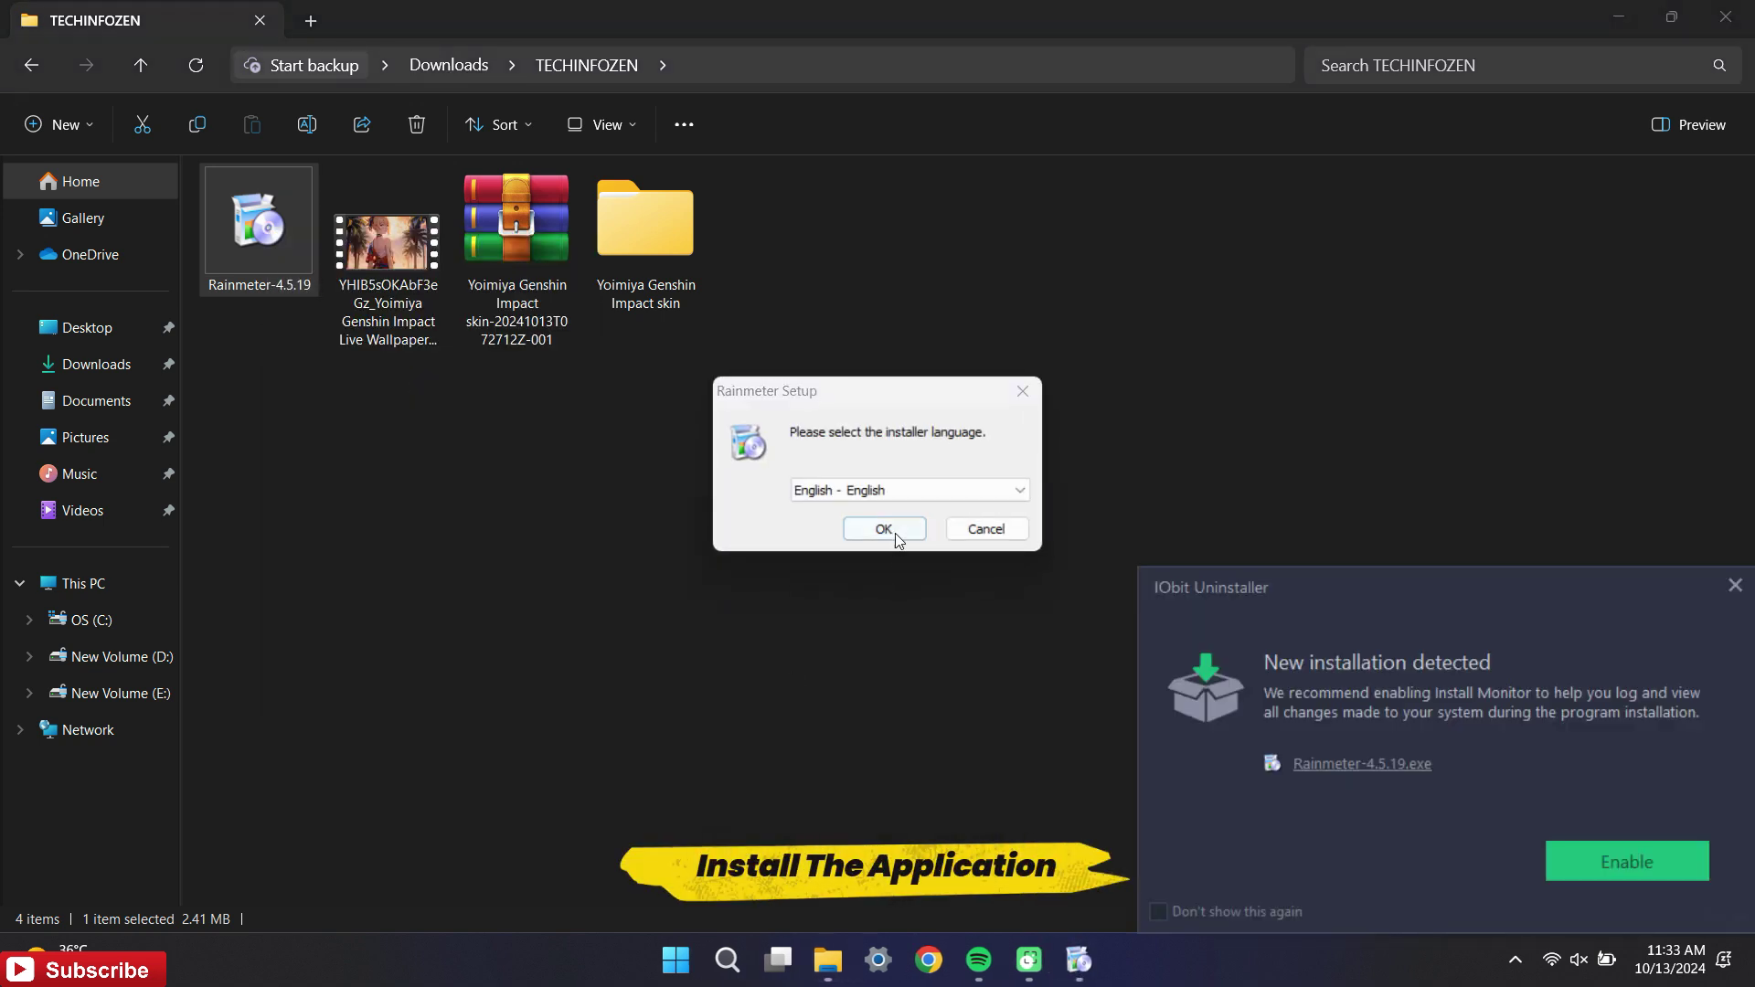
pyautogui.click(896, 538)
pyautogui.click(978, 660)
pyautogui.click(978, 660)
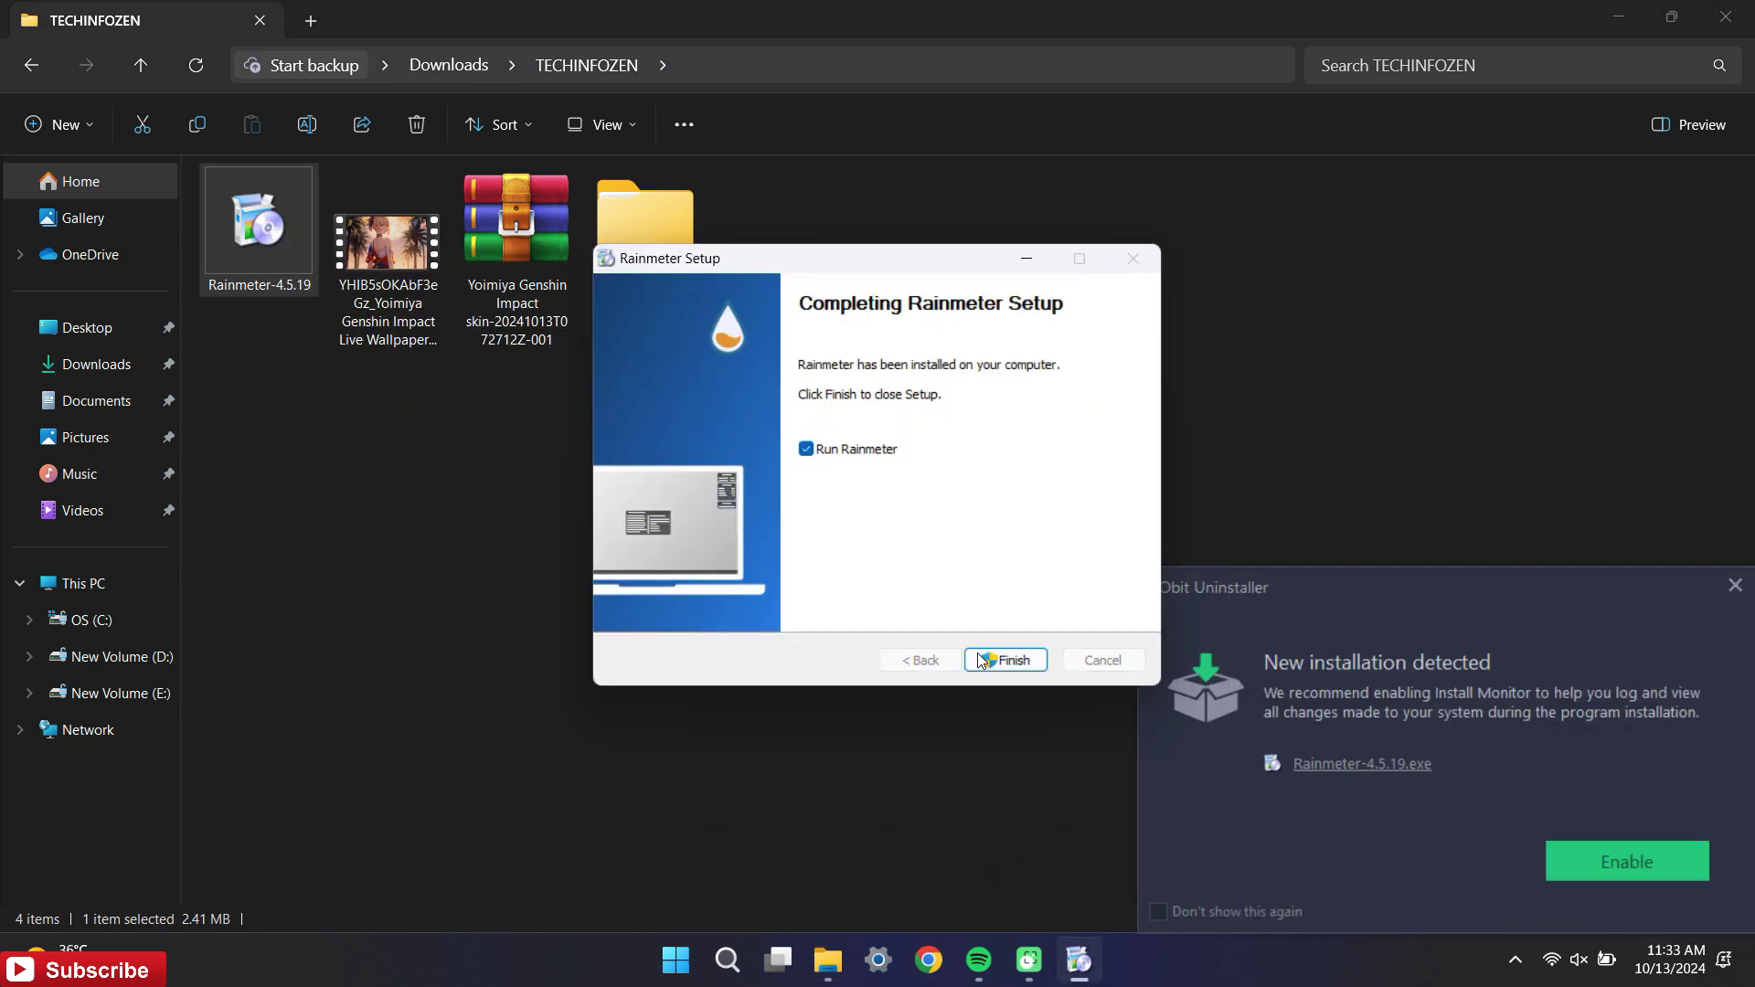
pyautogui.click(978, 660)
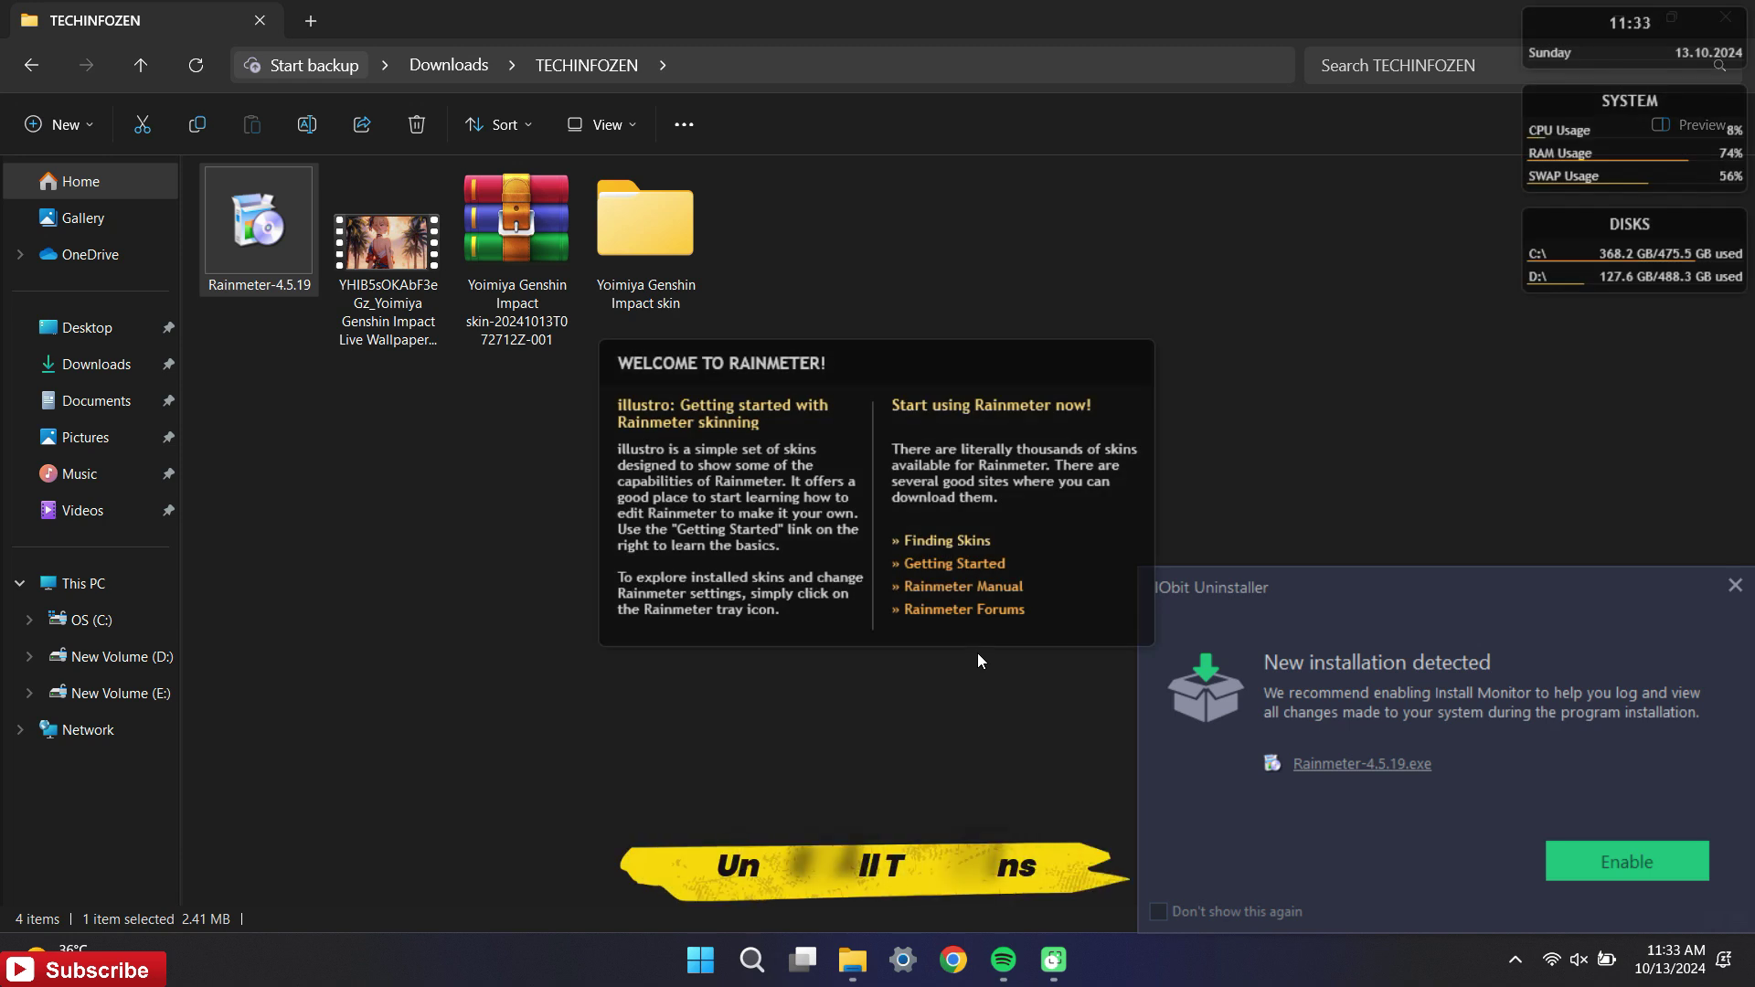
# Step: Unload Rainmeter's default welcome, disk, system and clock skins and dismiss the IObit Uninstaller notification
pyautogui.rightClick(985, 629)
pyautogui.click(1023, 905)
pyautogui.rightClick(1568, 265)
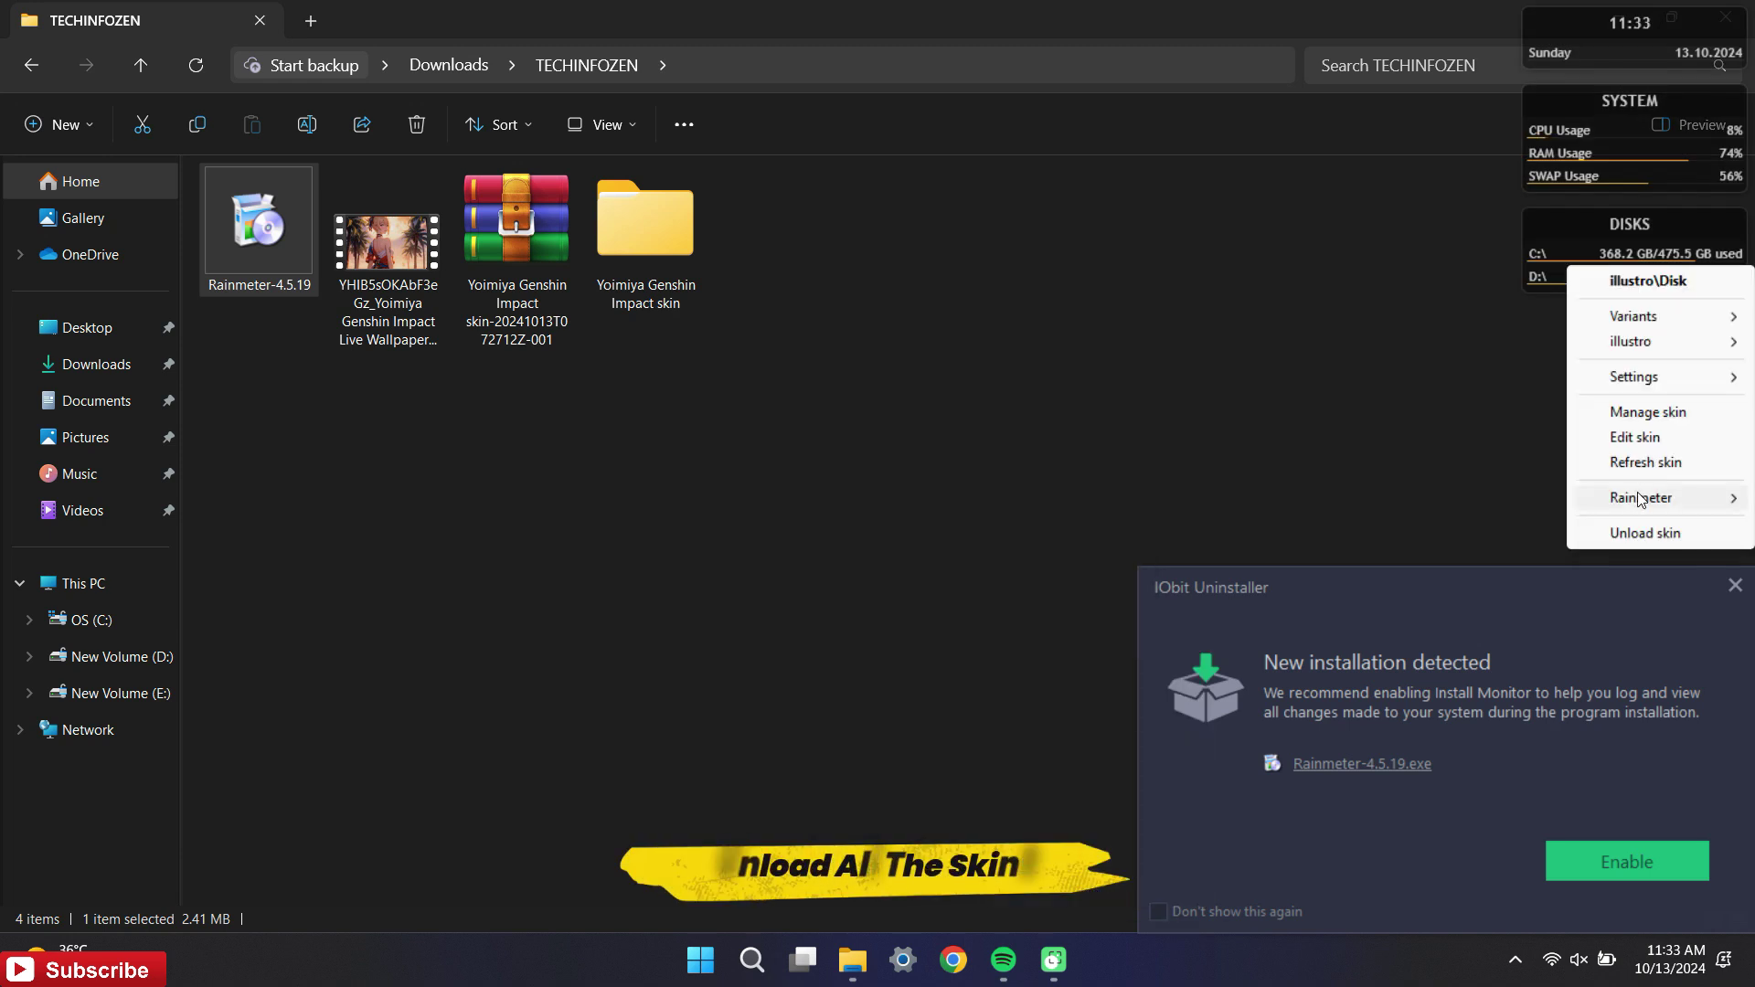
pyautogui.click(1608, 533)
pyautogui.rightClick(1550, 143)
pyautogui.click(1609, 407)
pyautogui.rightClick(1554, 32)
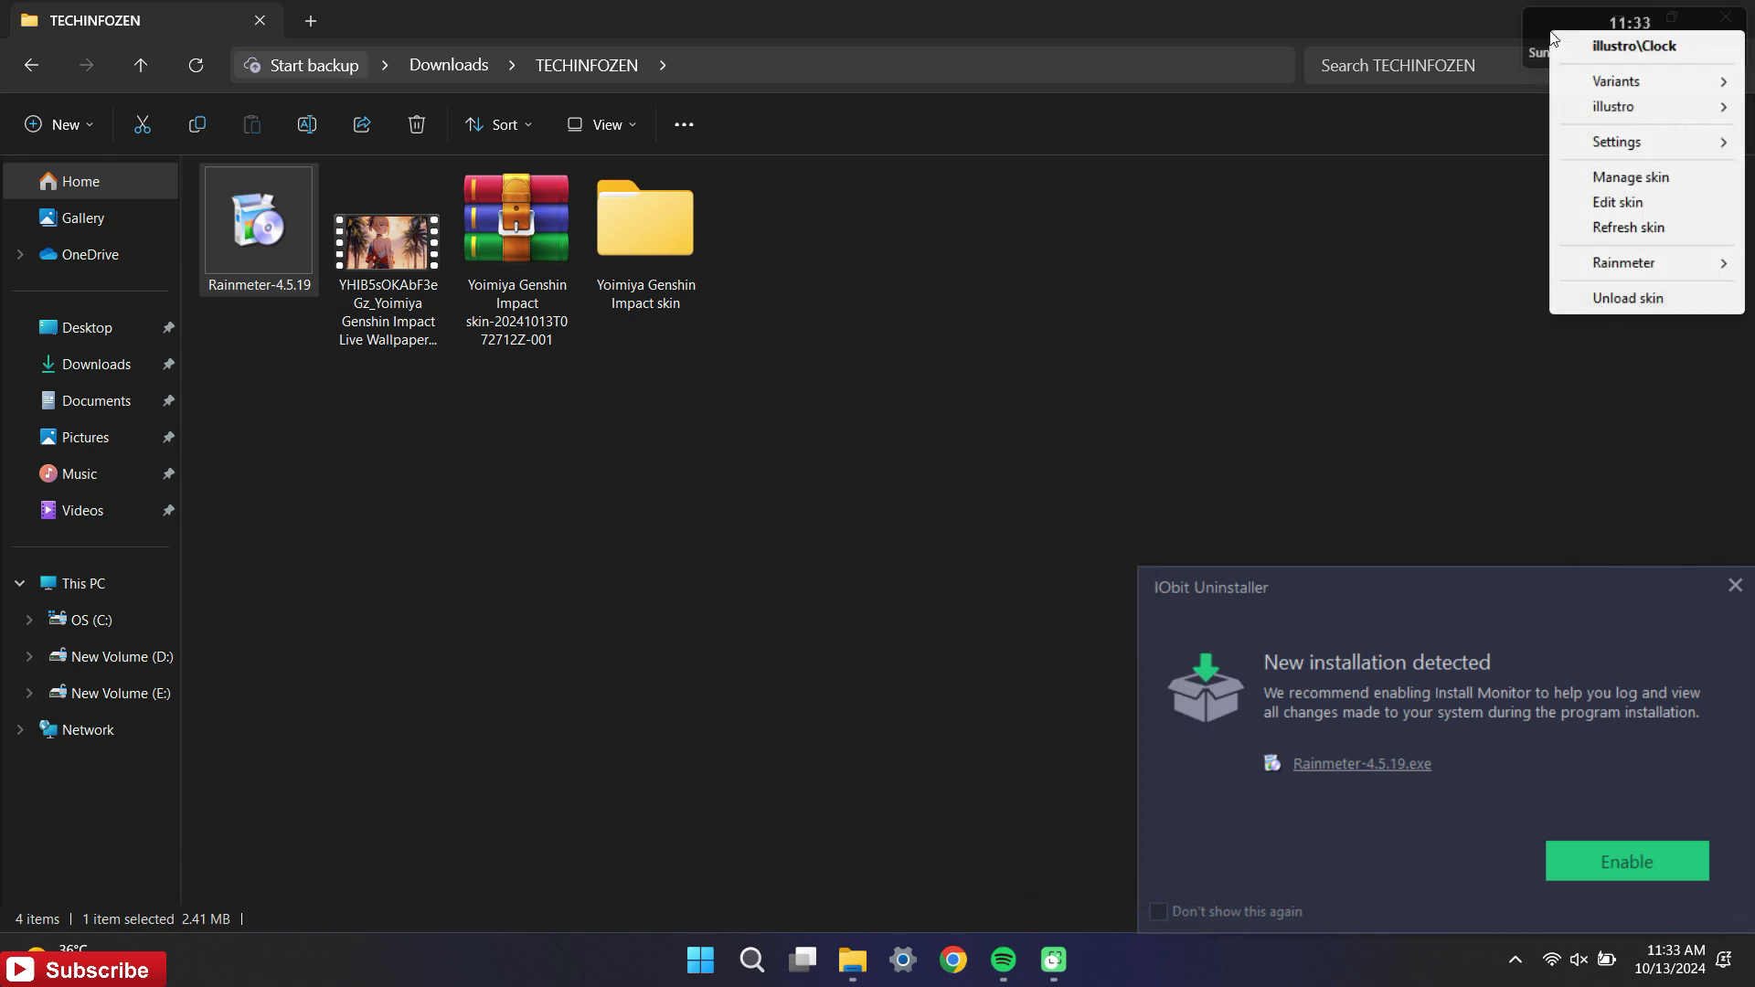
pyautogui.click(1605, 300)
pyautogui.click(1736, 585)
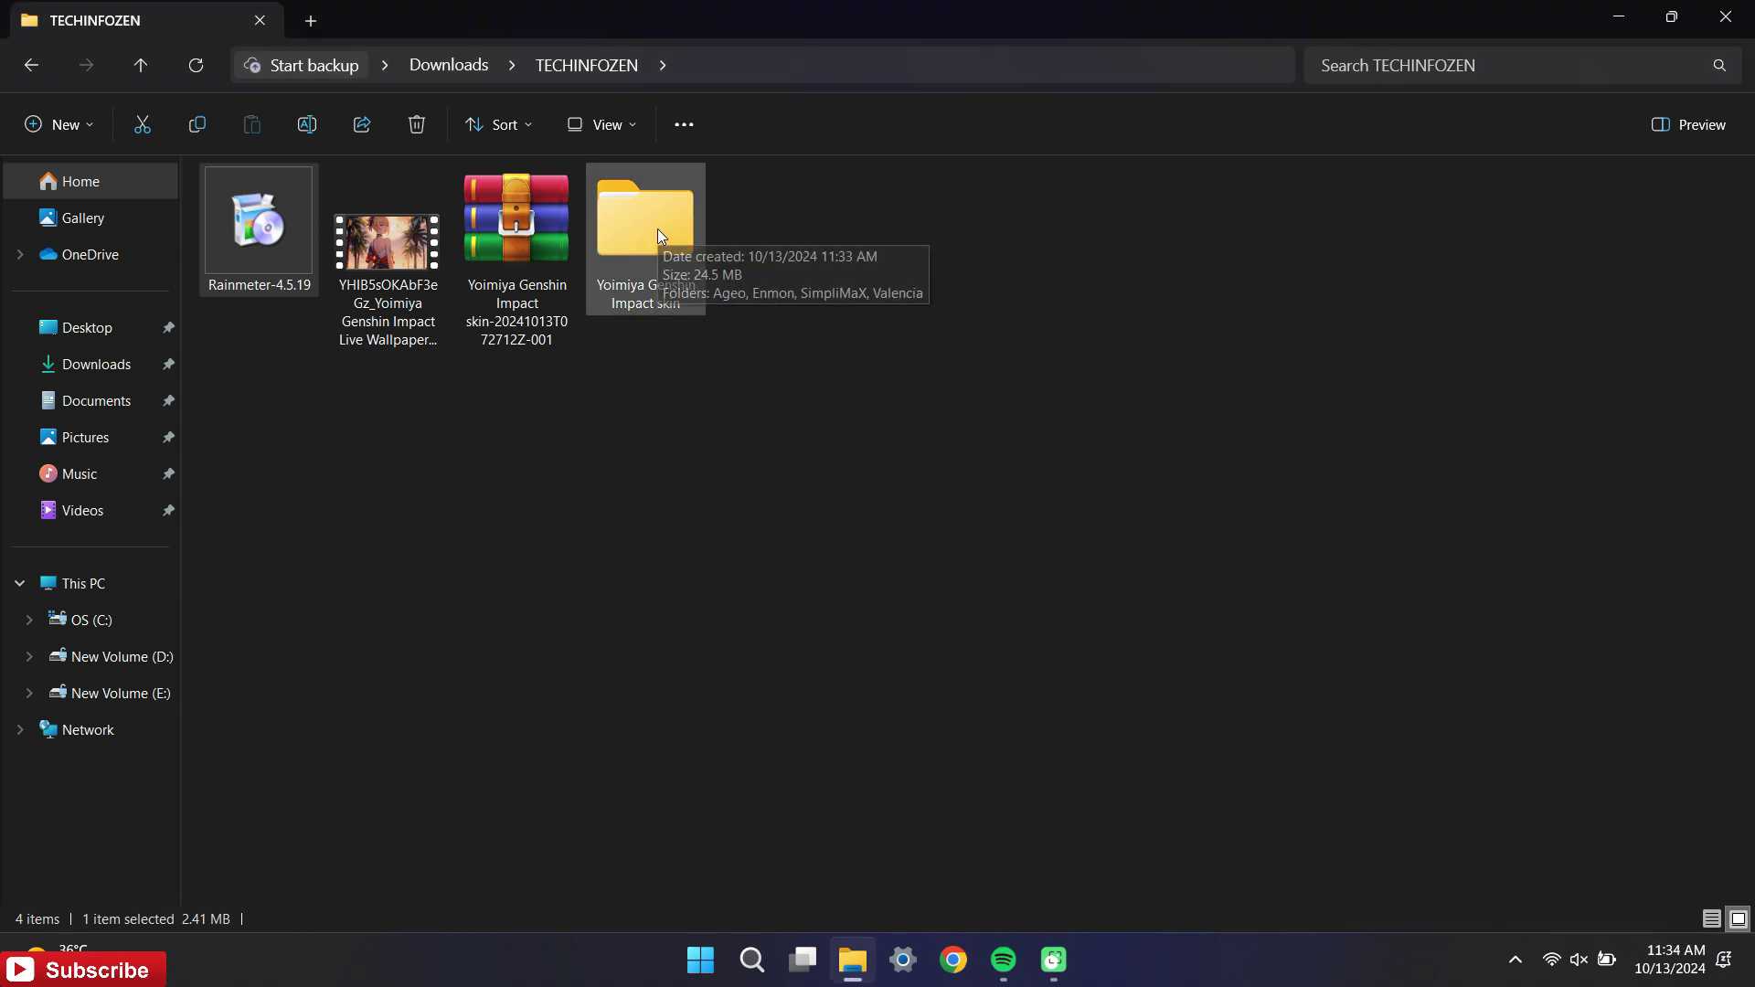
# Step: Copy the Ageo, Enmon, SimpliMaX and Valencia folders from the extracted Yoimiya Genshin Impact skin folder
pyautogui.rightClick(658, 235)
pyautogui.click(694, 302)
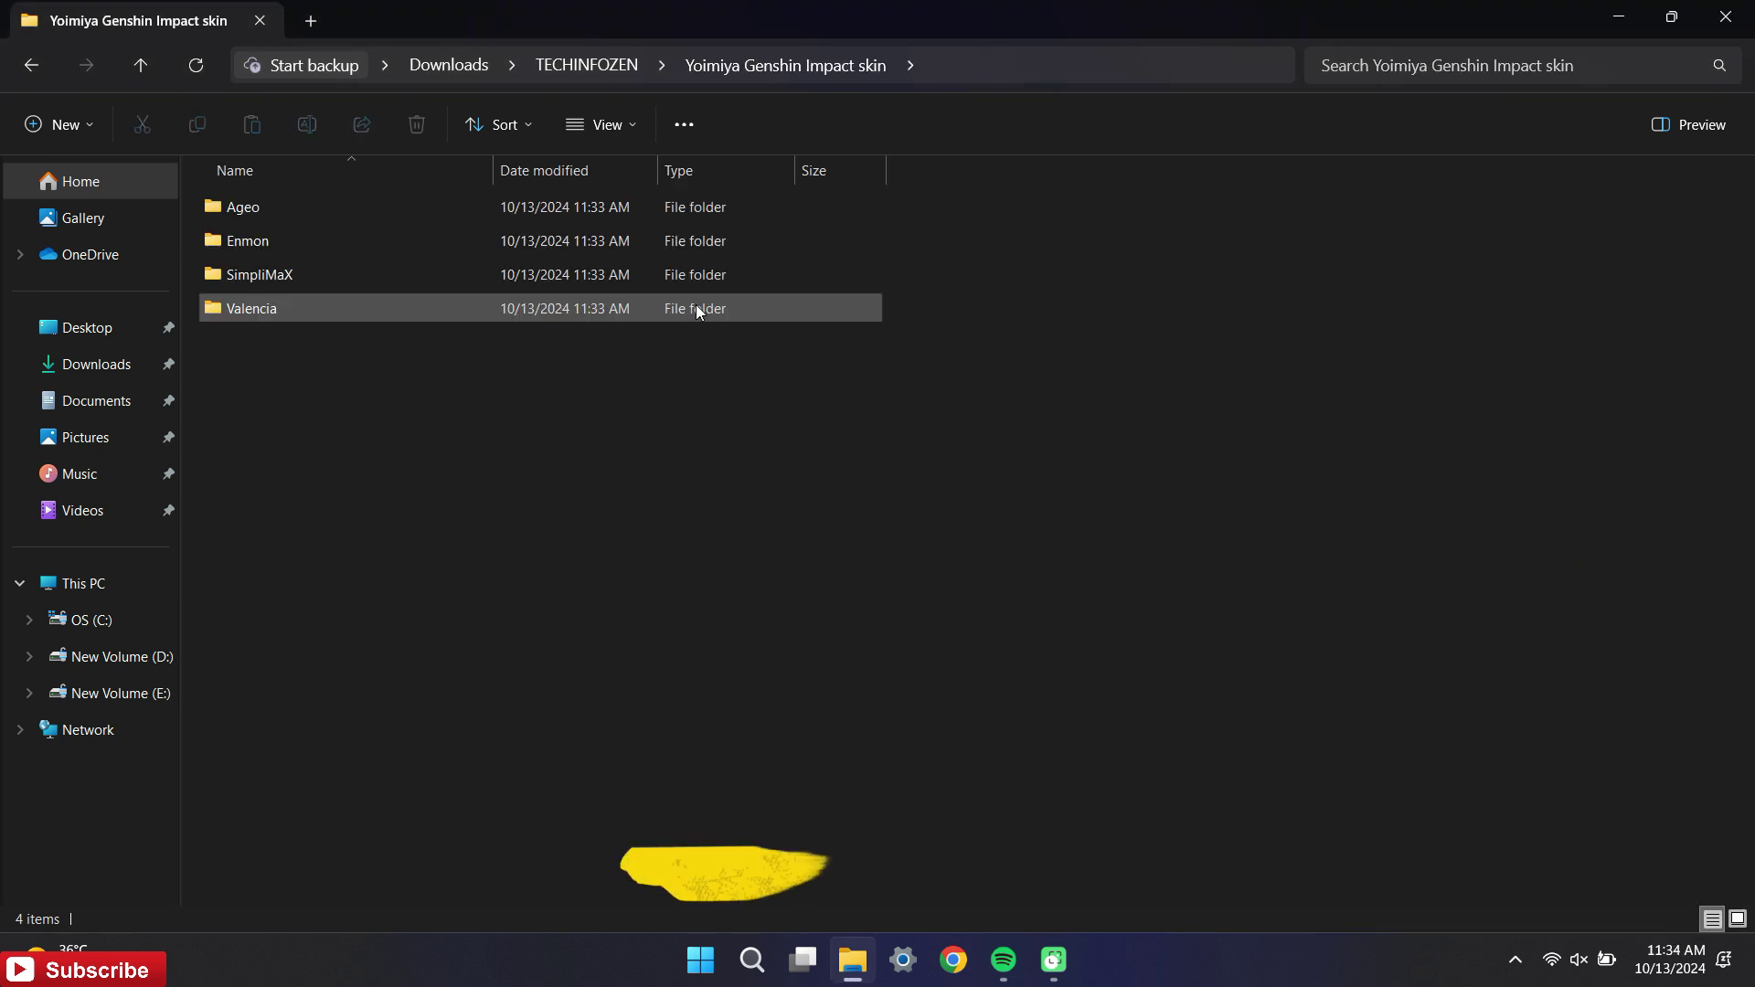
pyautogui.moveTo(362, 357); pyautogui.dragTo(325, 208)
pyautogui.rightClick(325, 209)
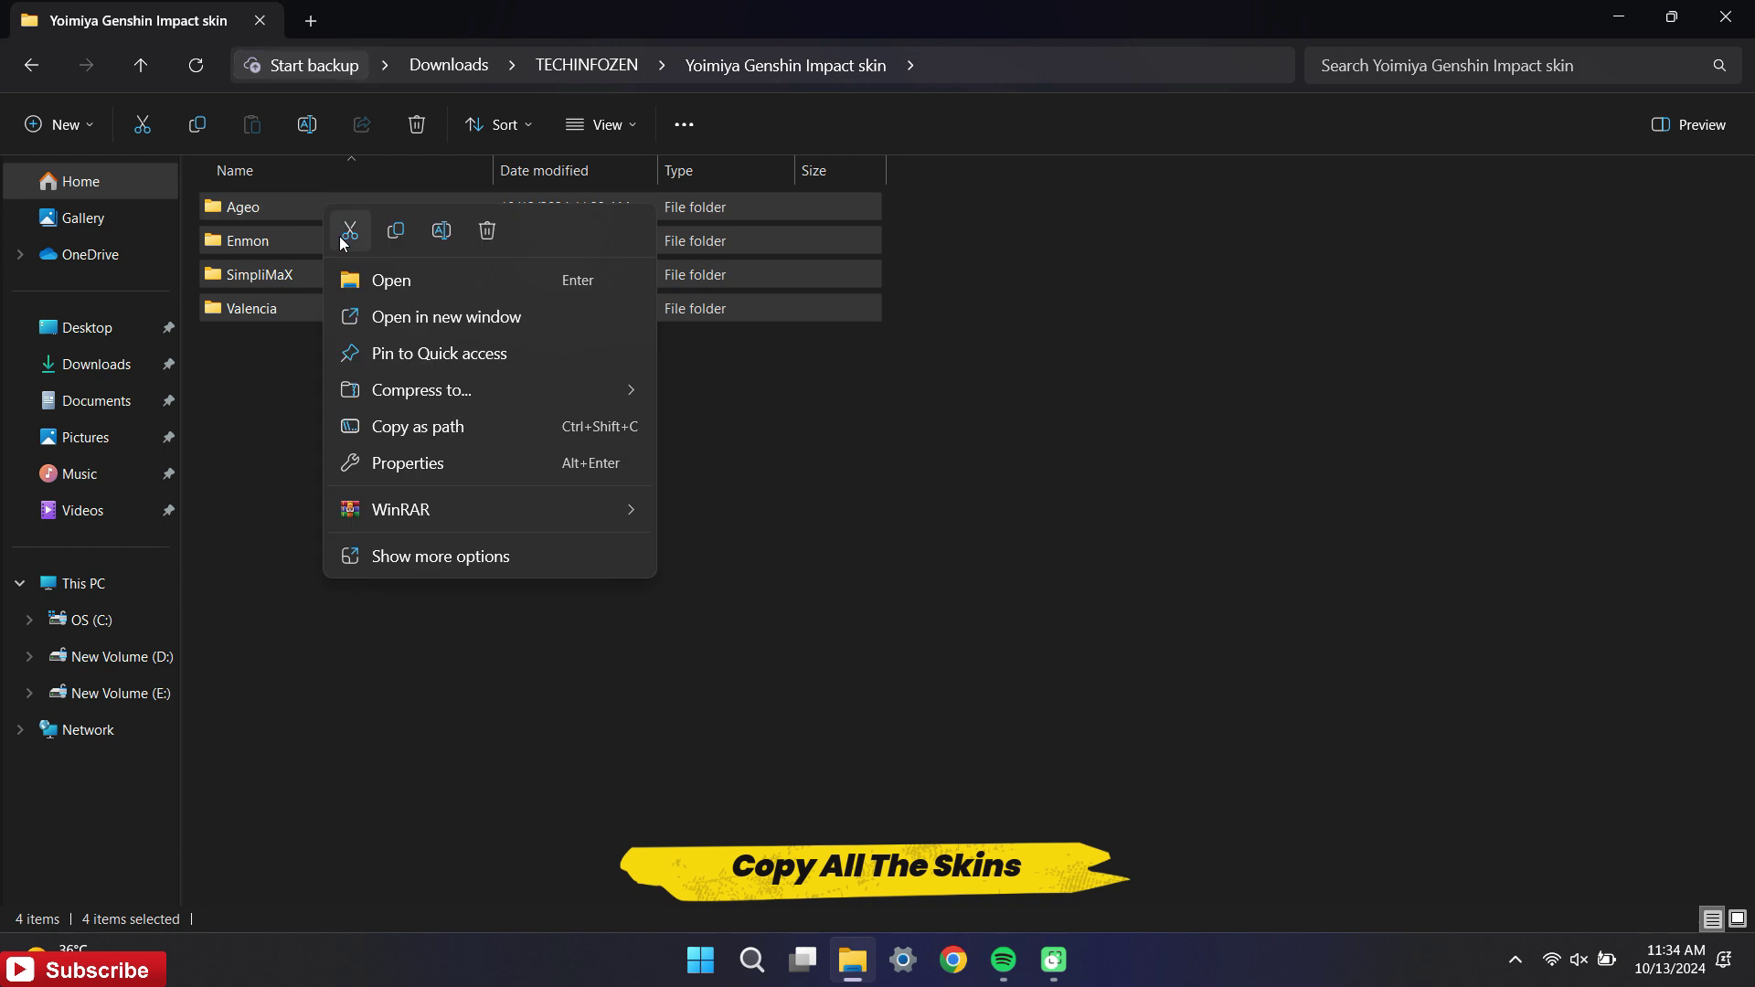
pyautogui.click(400, 543)
pyautogui.click(395, 505)
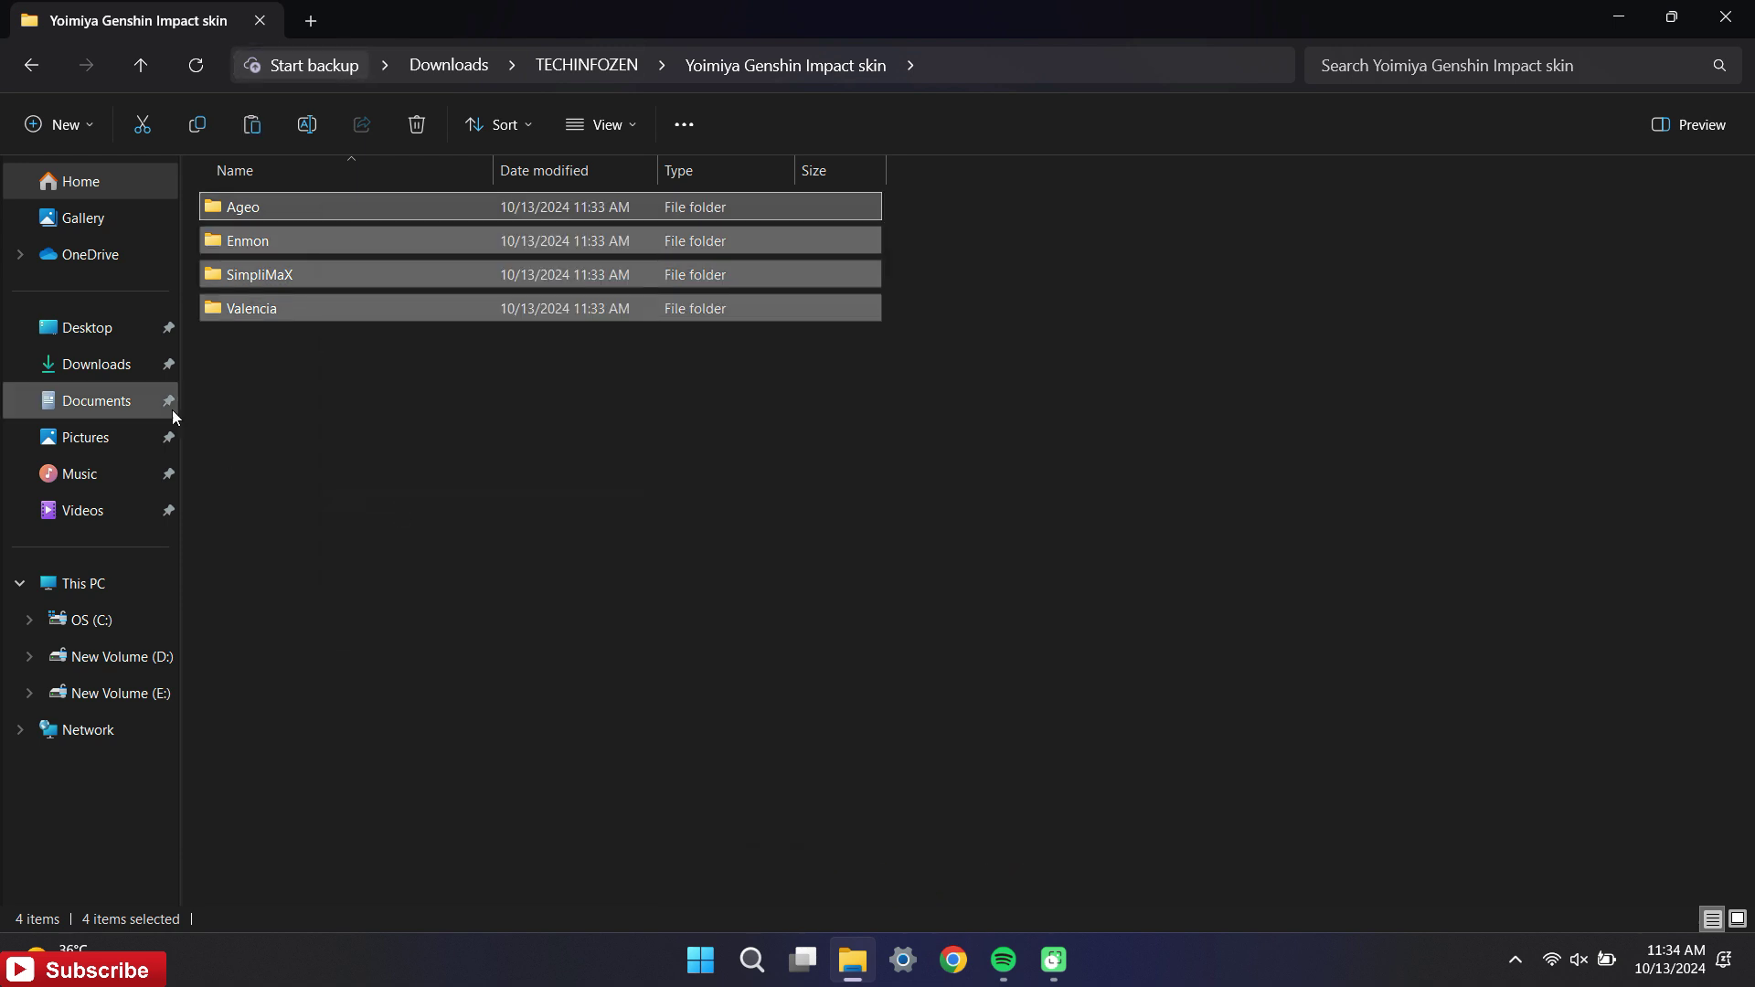
# Step: Paste the copied skin folders into the Skins folder under Documents > Rainmeter
pyautogui.click(112, 406)
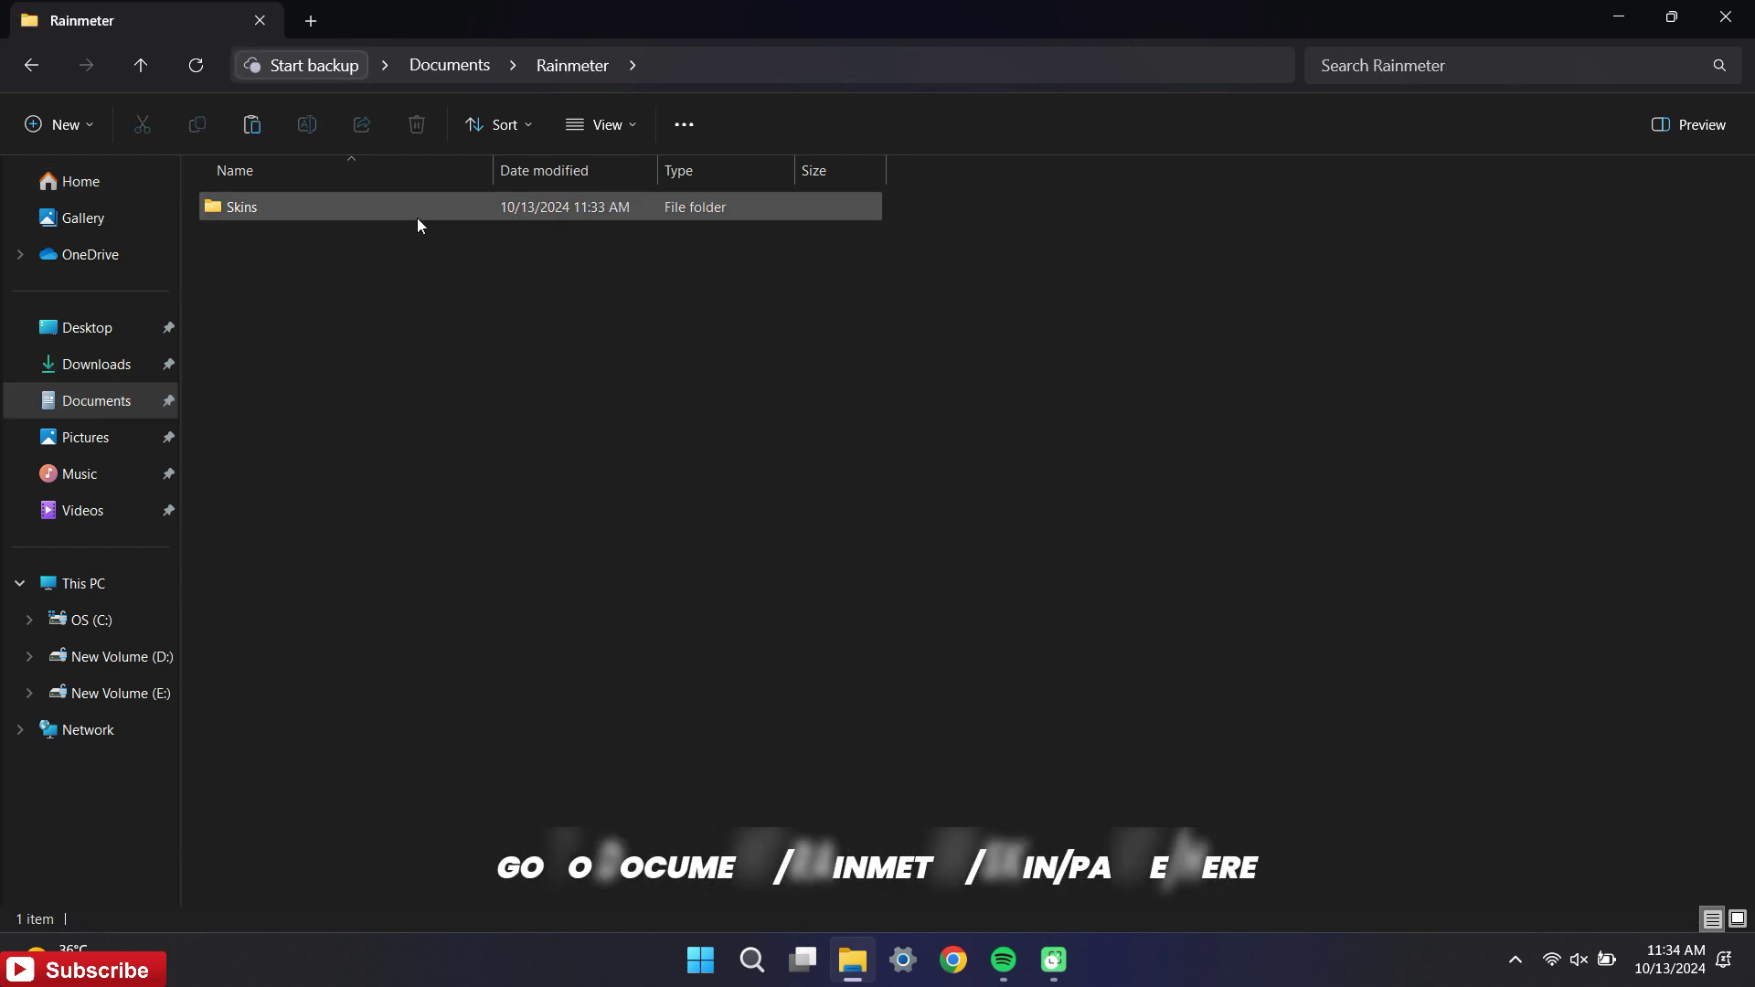
pyautogui.click(416, 218)
pyautogui.doubleClick(415, 217)
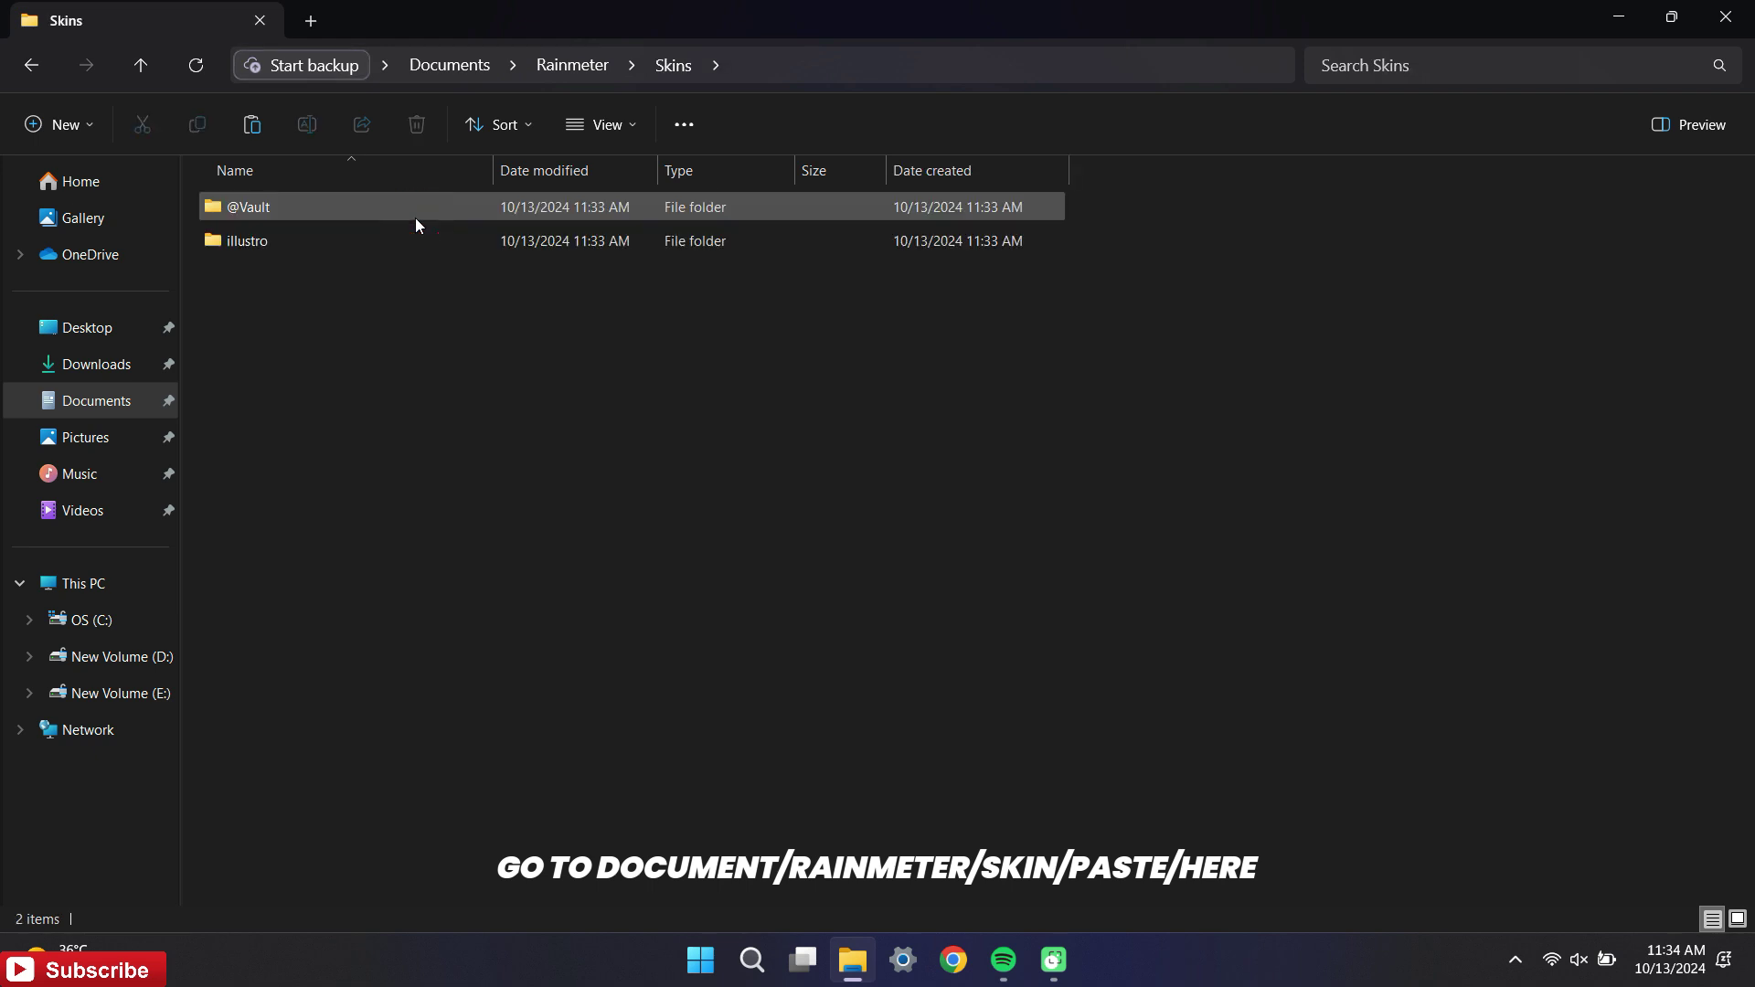
pyautogui.rightClick(379, 317)
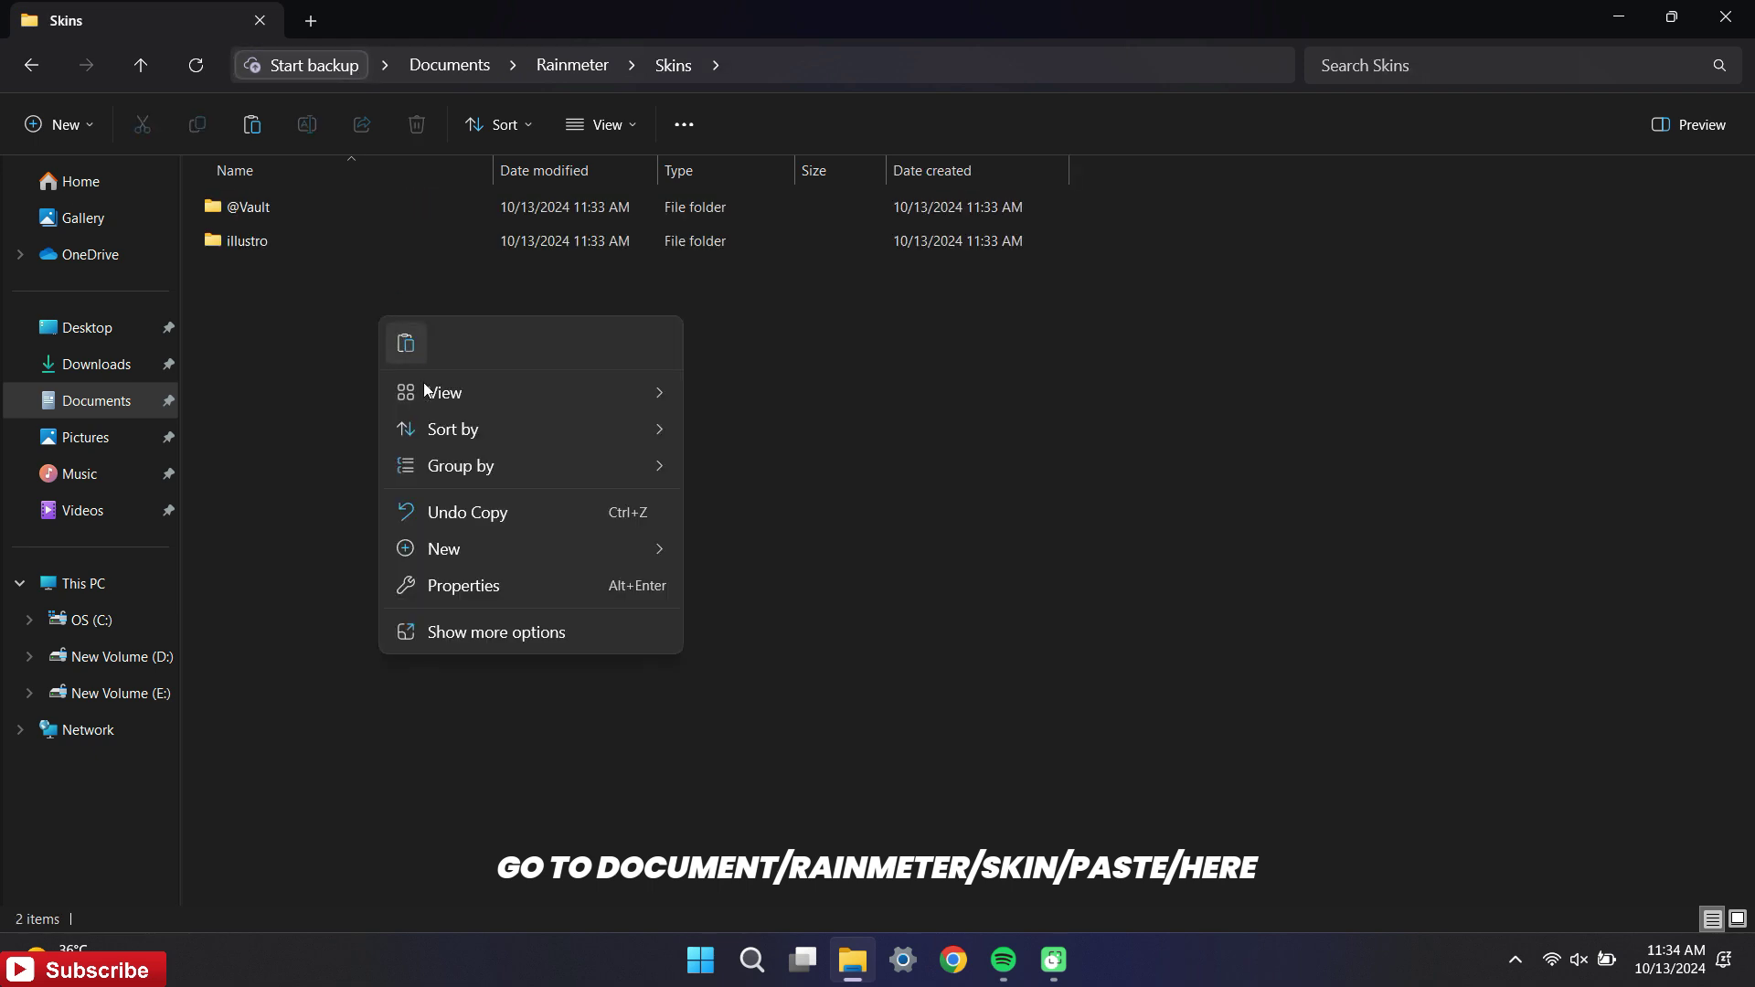
pyautogui.click(469, 632)
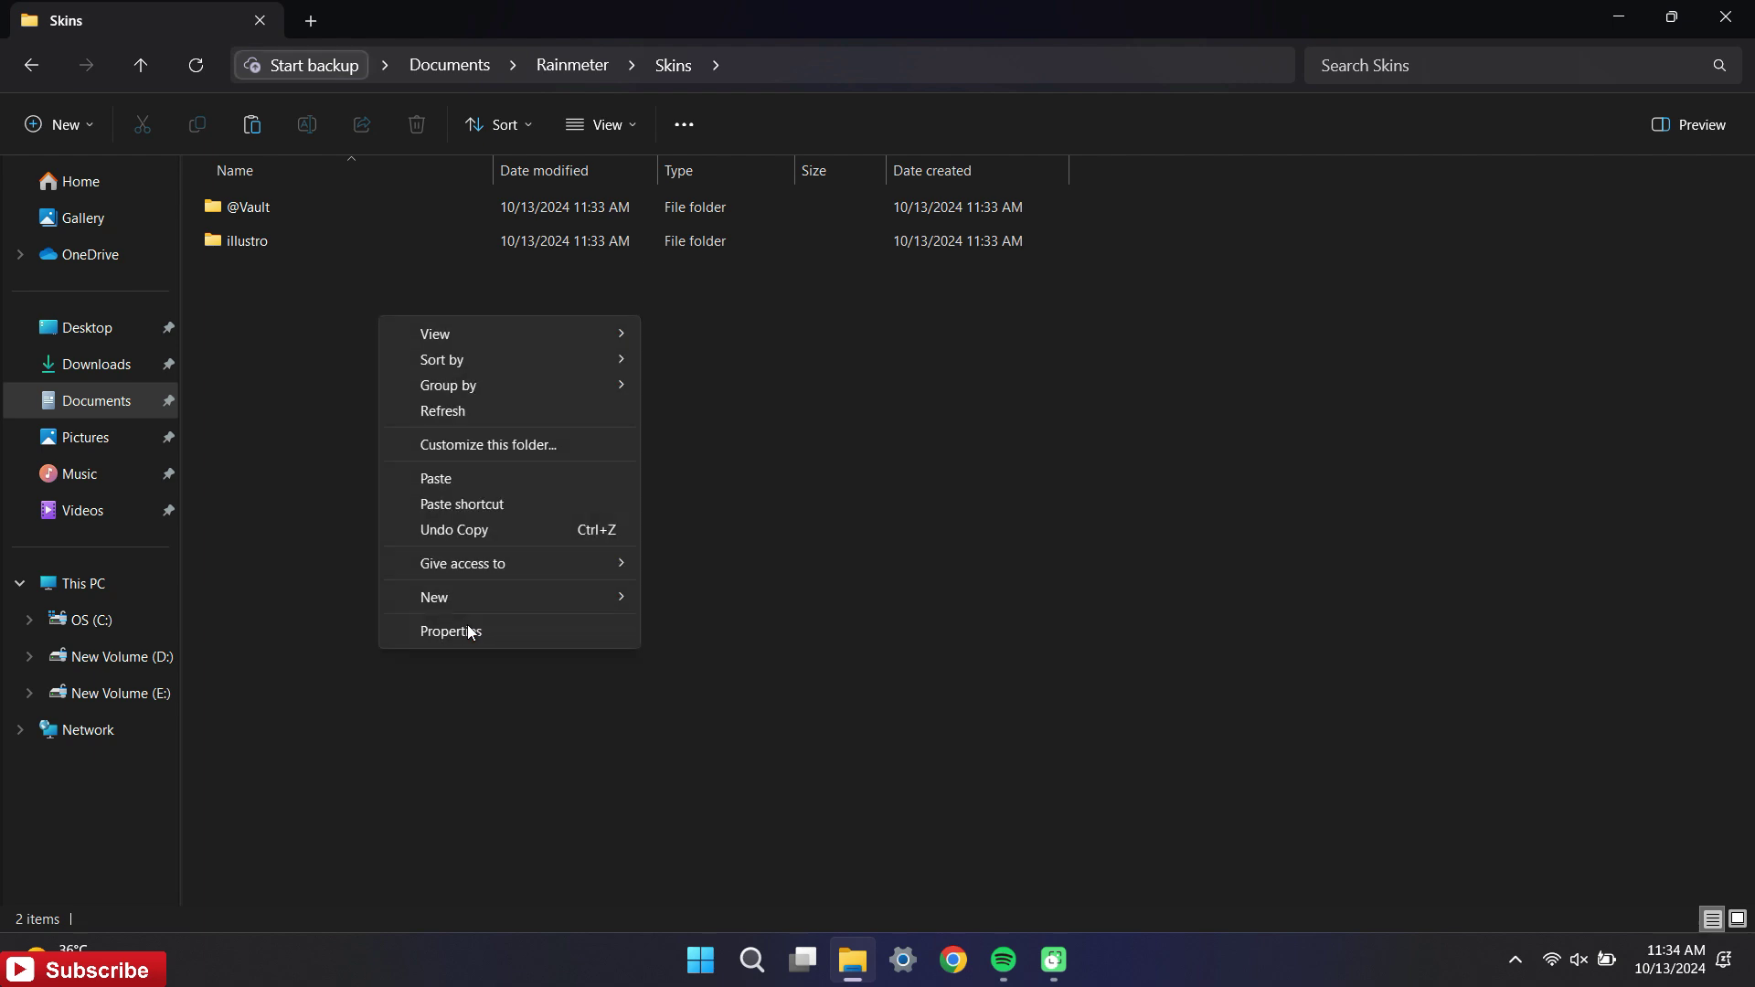
pyautogui.click(454, 474)
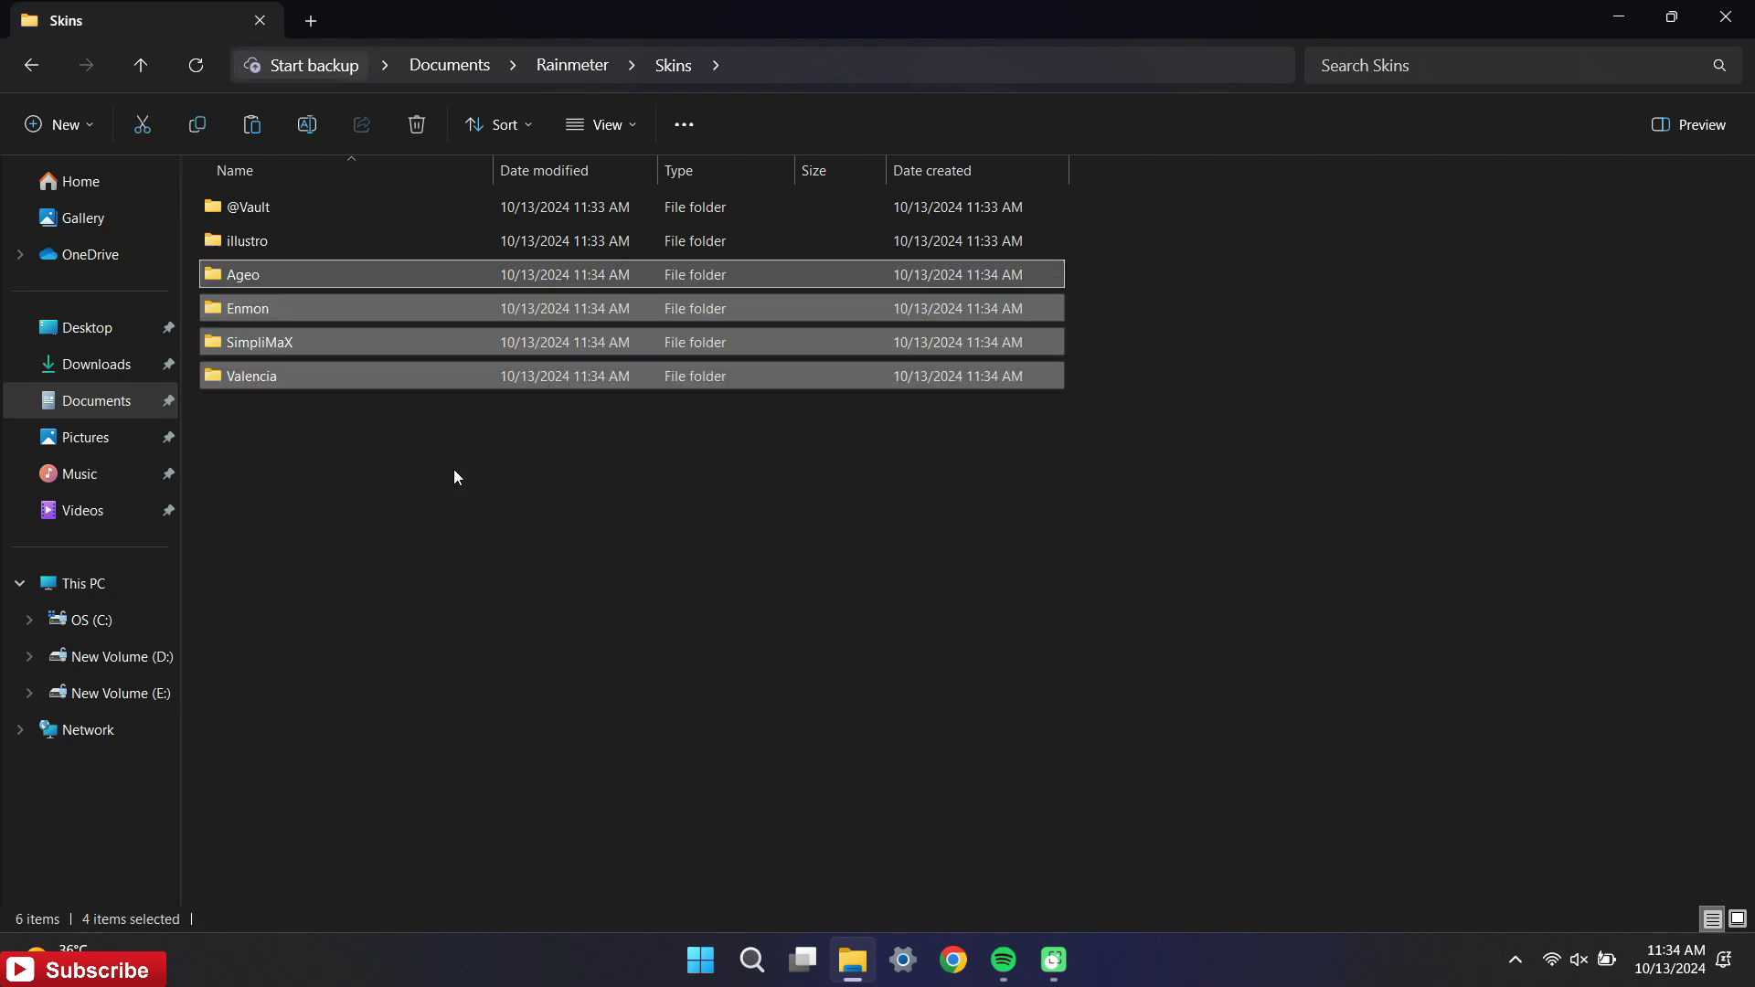
# Step: Return to the TECHINFOZEN folder in Downloads and launch Lively Wallpaper
pyautogui.click(32, 62)
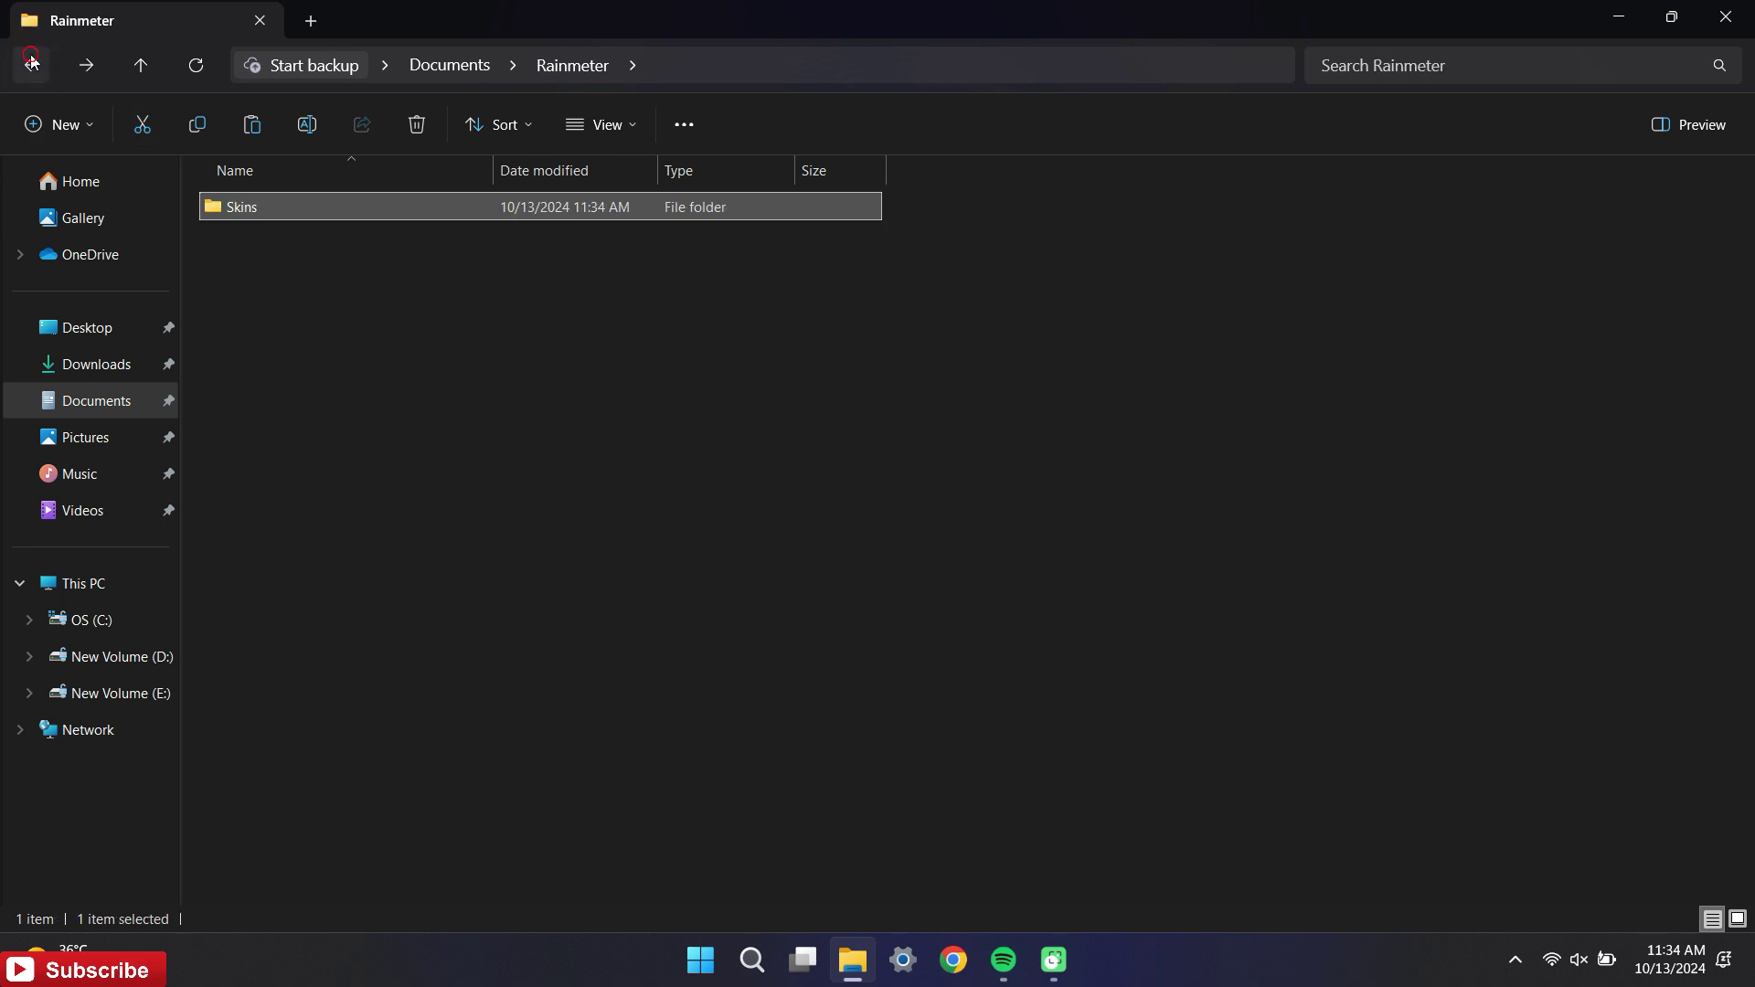
pyautogui.click(32, 62)
pyautogui.click(32, 62)
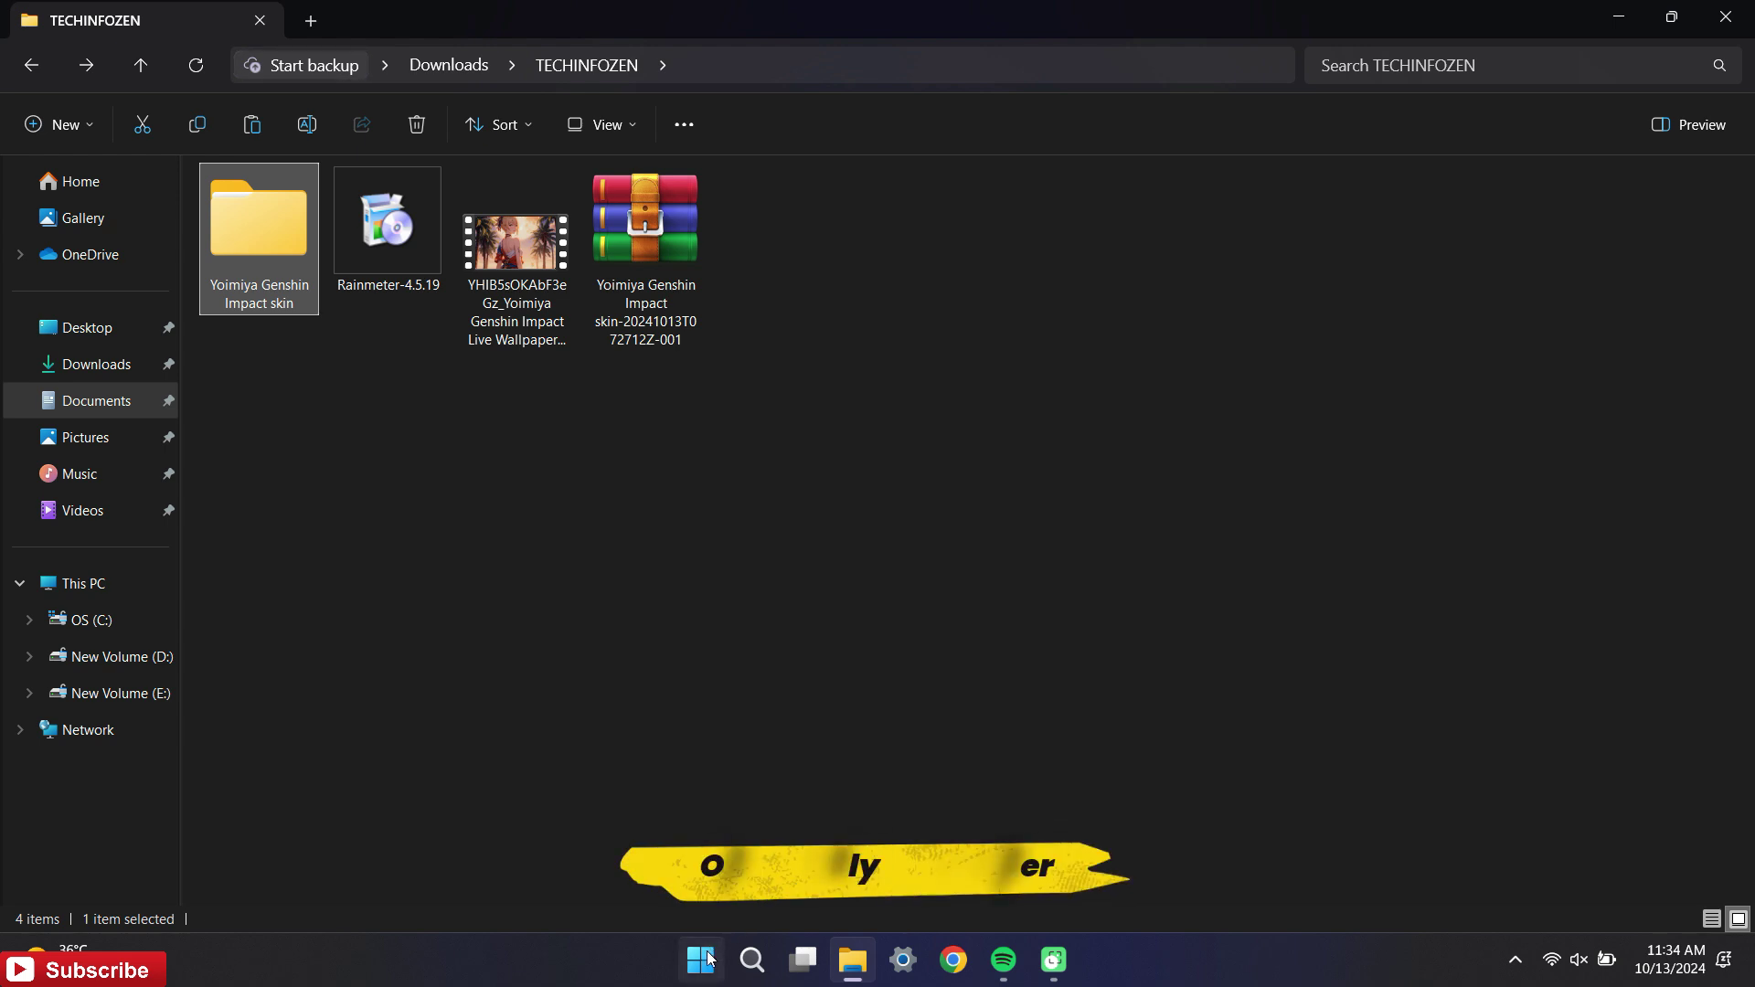
pyautogui.click(751, 960)
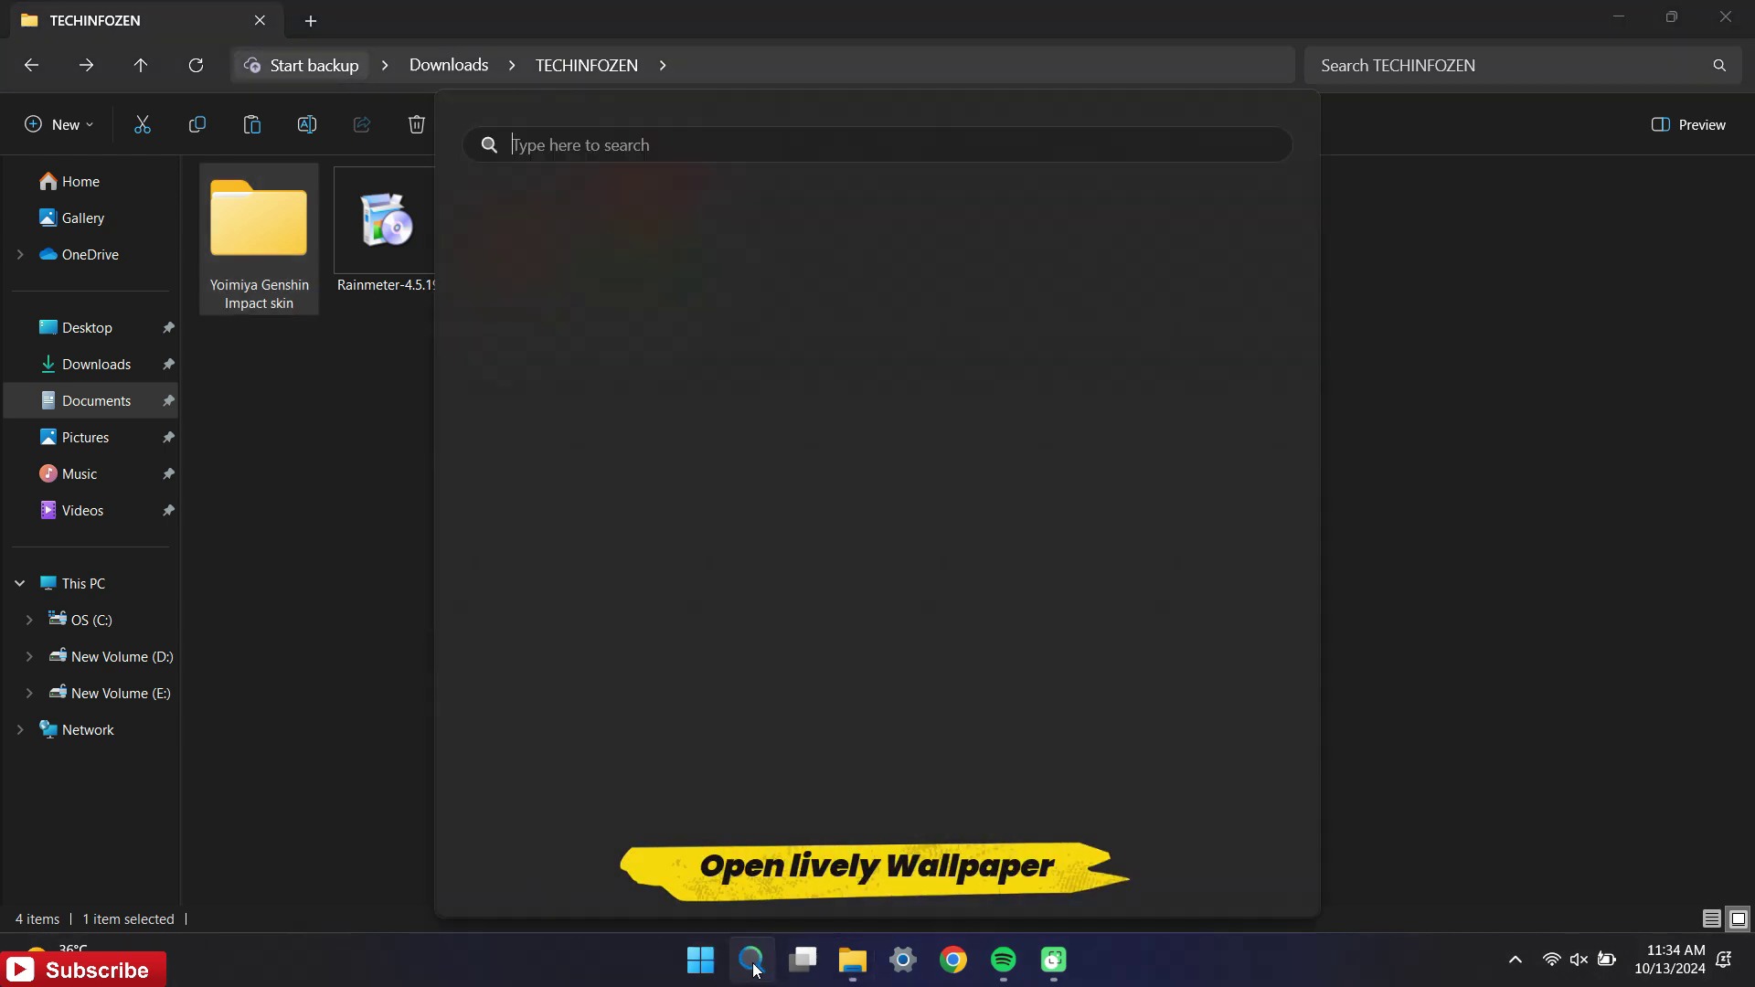
pyautogui.click(1049, 613)
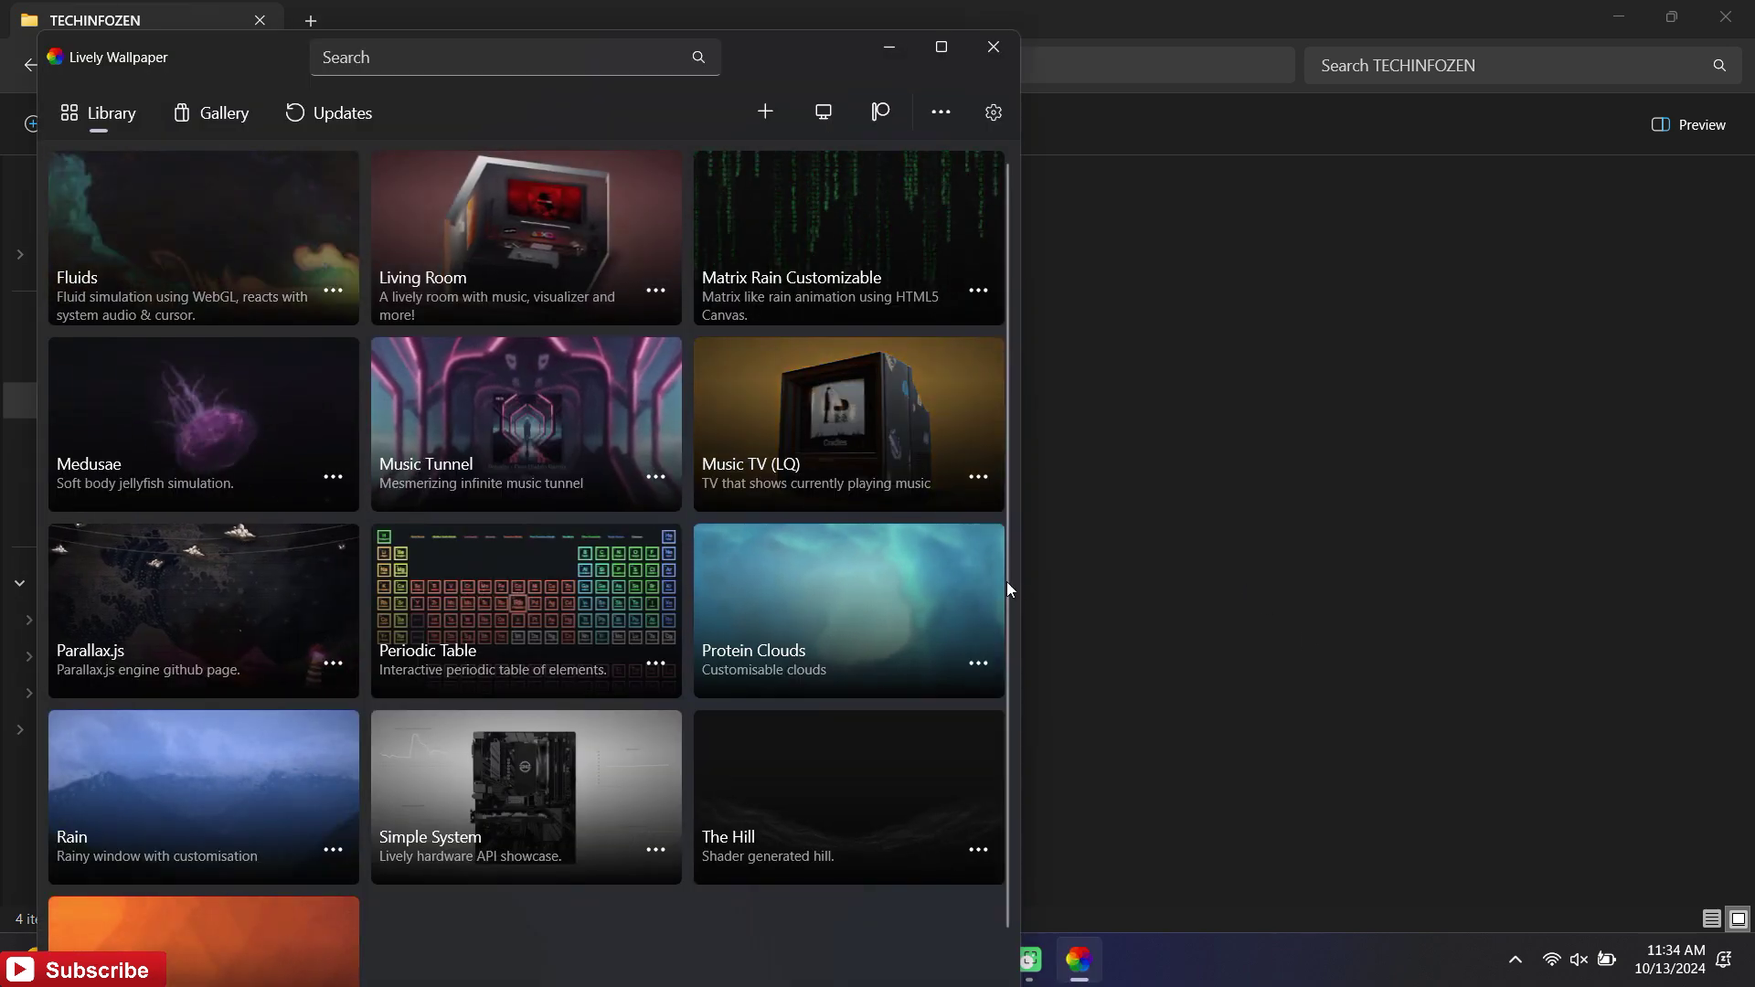
# Step: Add the Yoimiya live wallpaper video to Lively Wallpaper as the desktop background, then close the open windows
pyautogui.moveTo(805, 62); pyautogui.dragTo(1559, 13)
pyautogui.moveTo(516, 242); pyautogui.dragTo(949, 284)
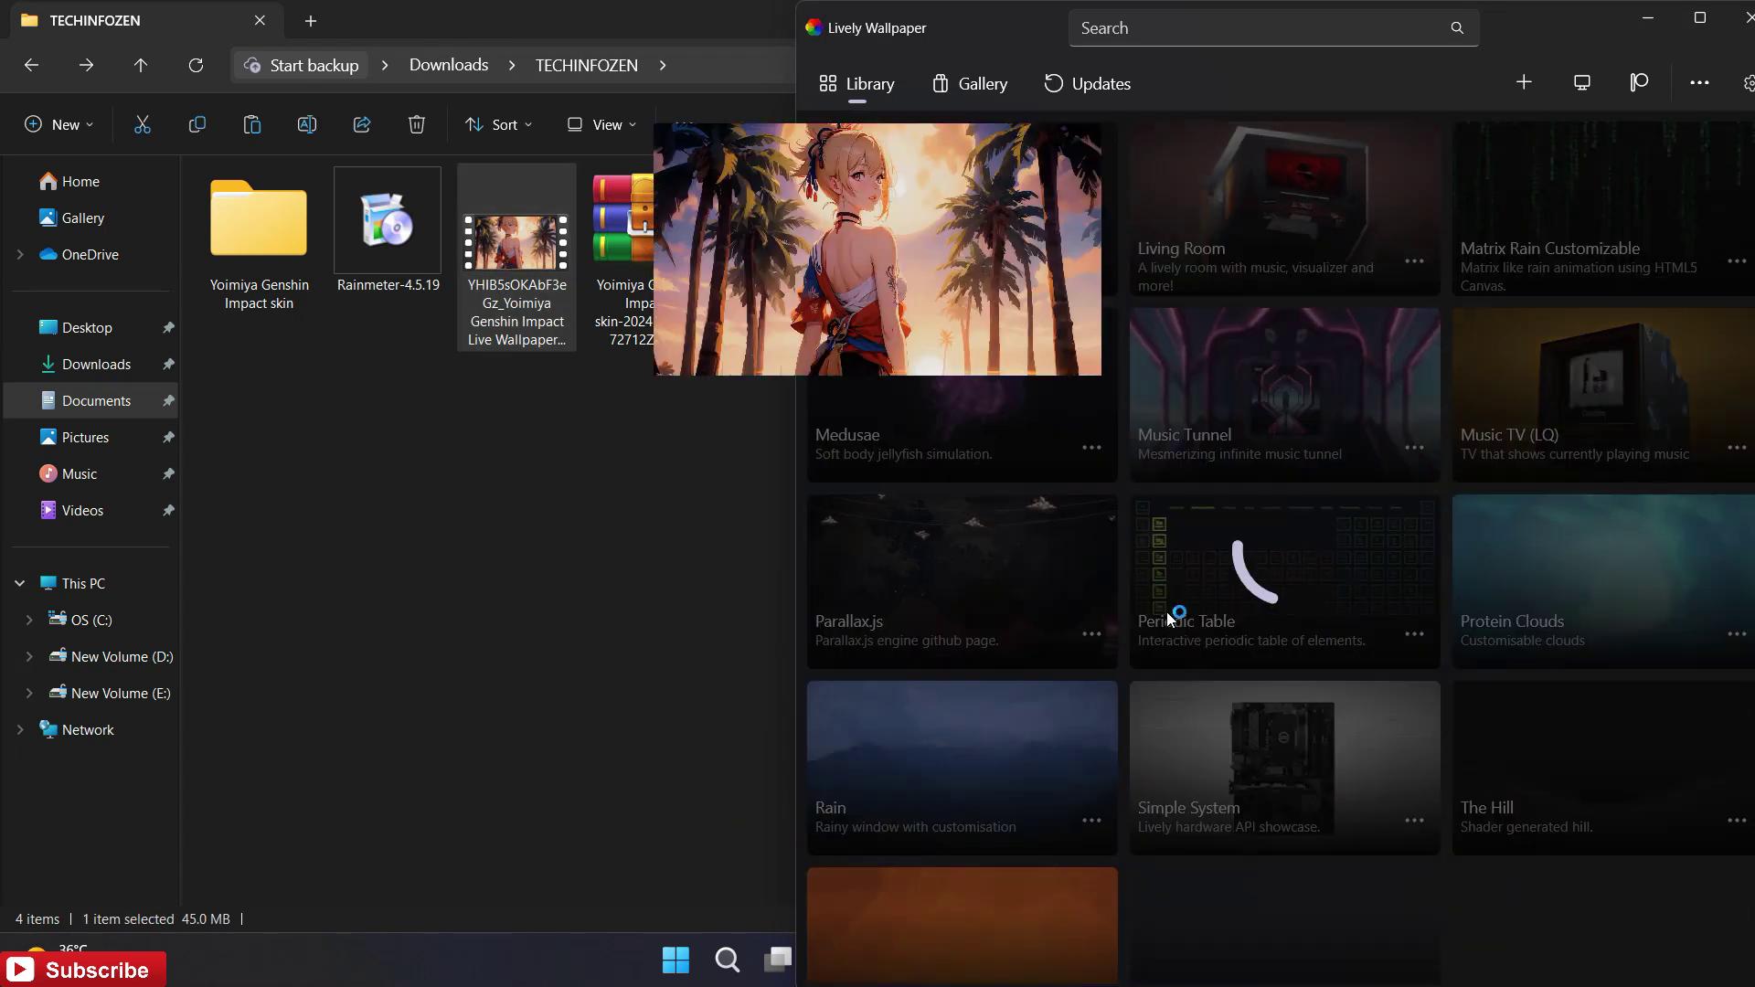
pyautogui.click(1438, 834)
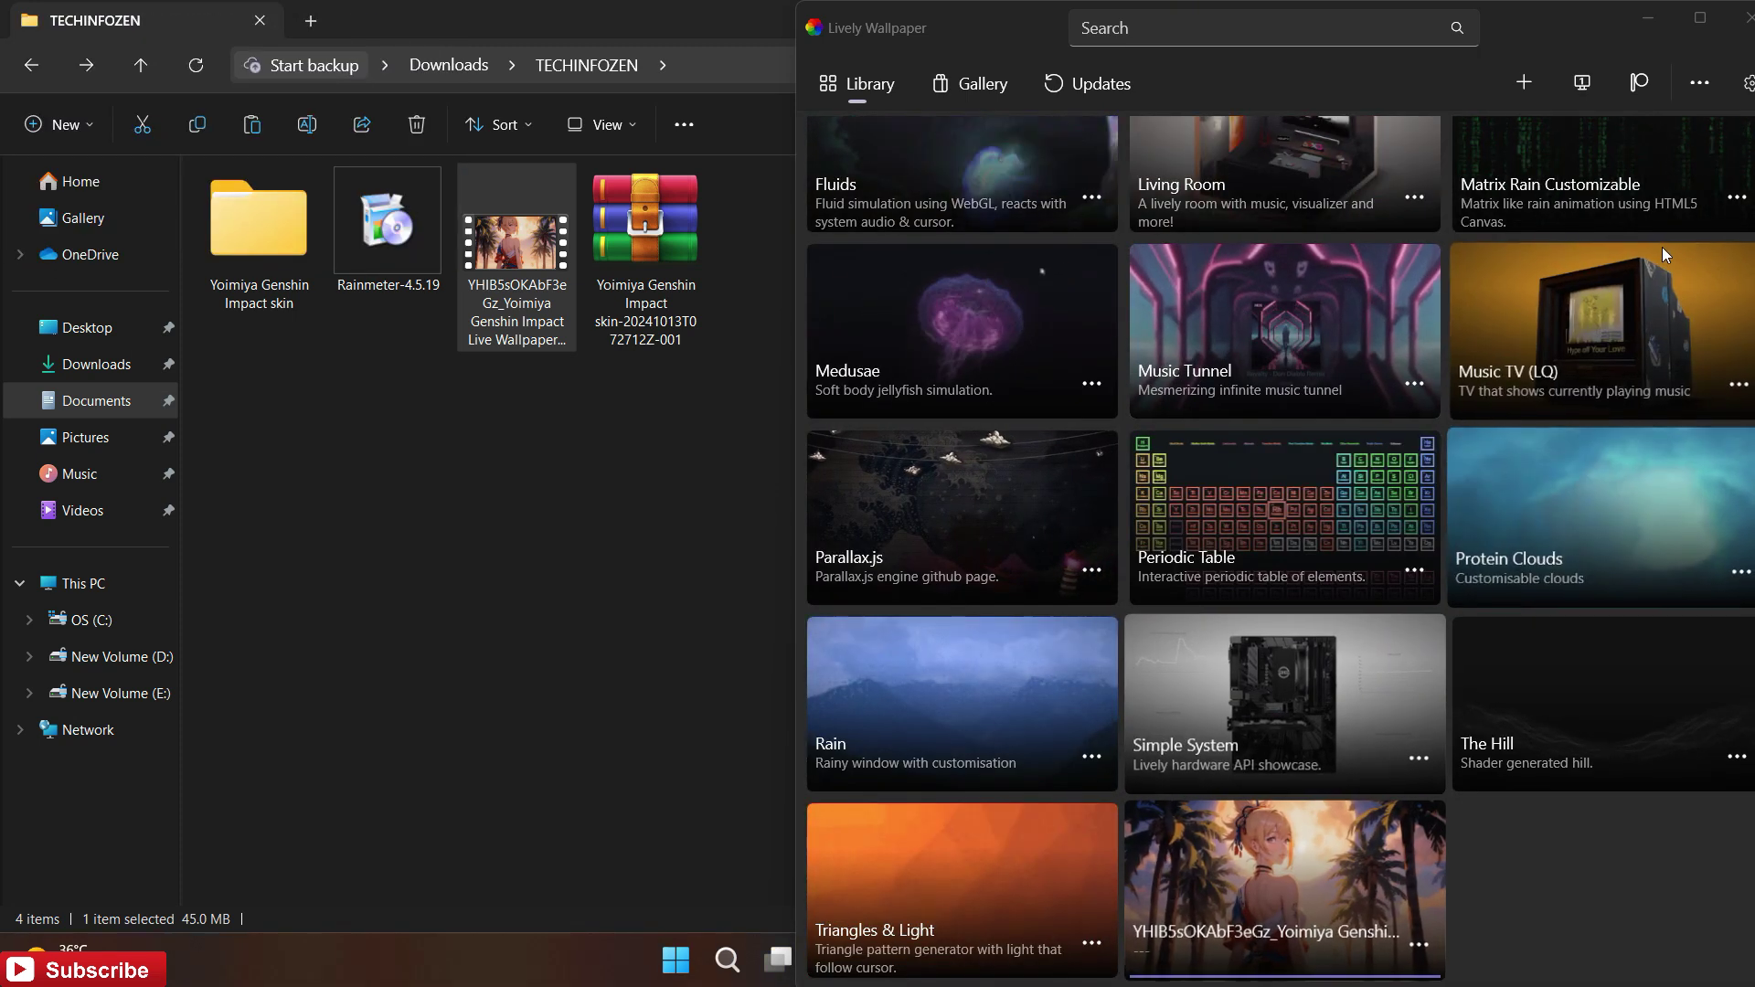
pyautogui.click(1748, 11)
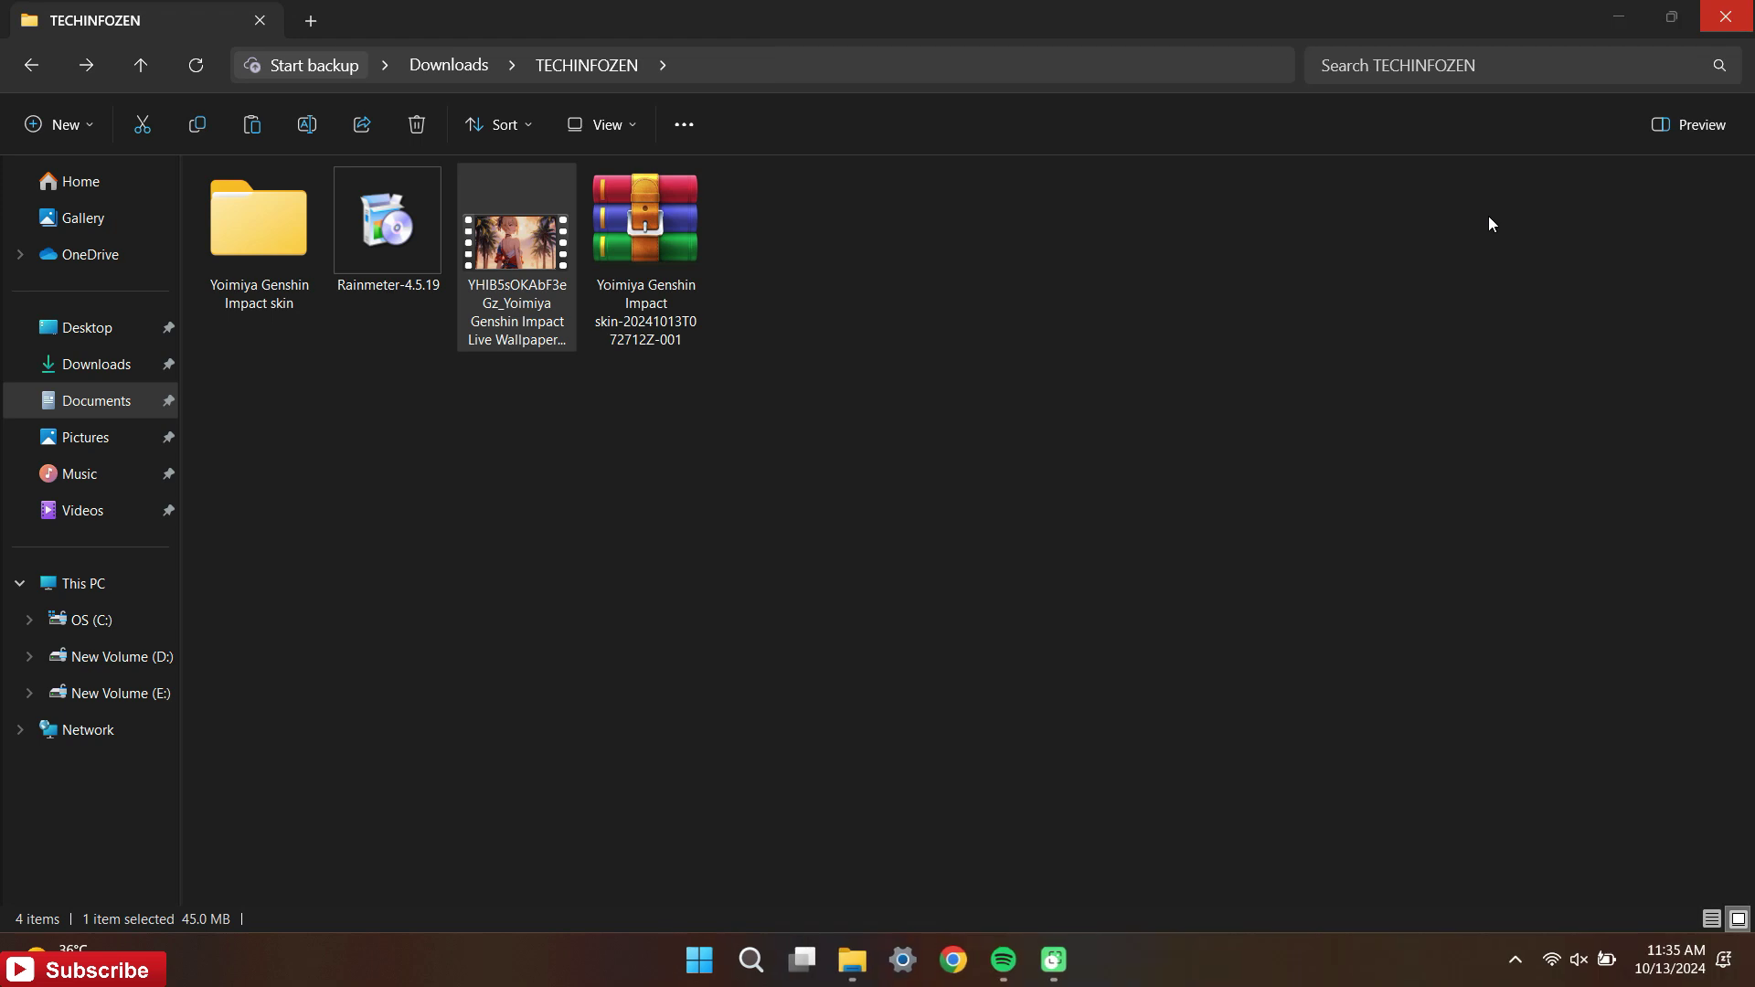
pyautogui.click(1725, 15)
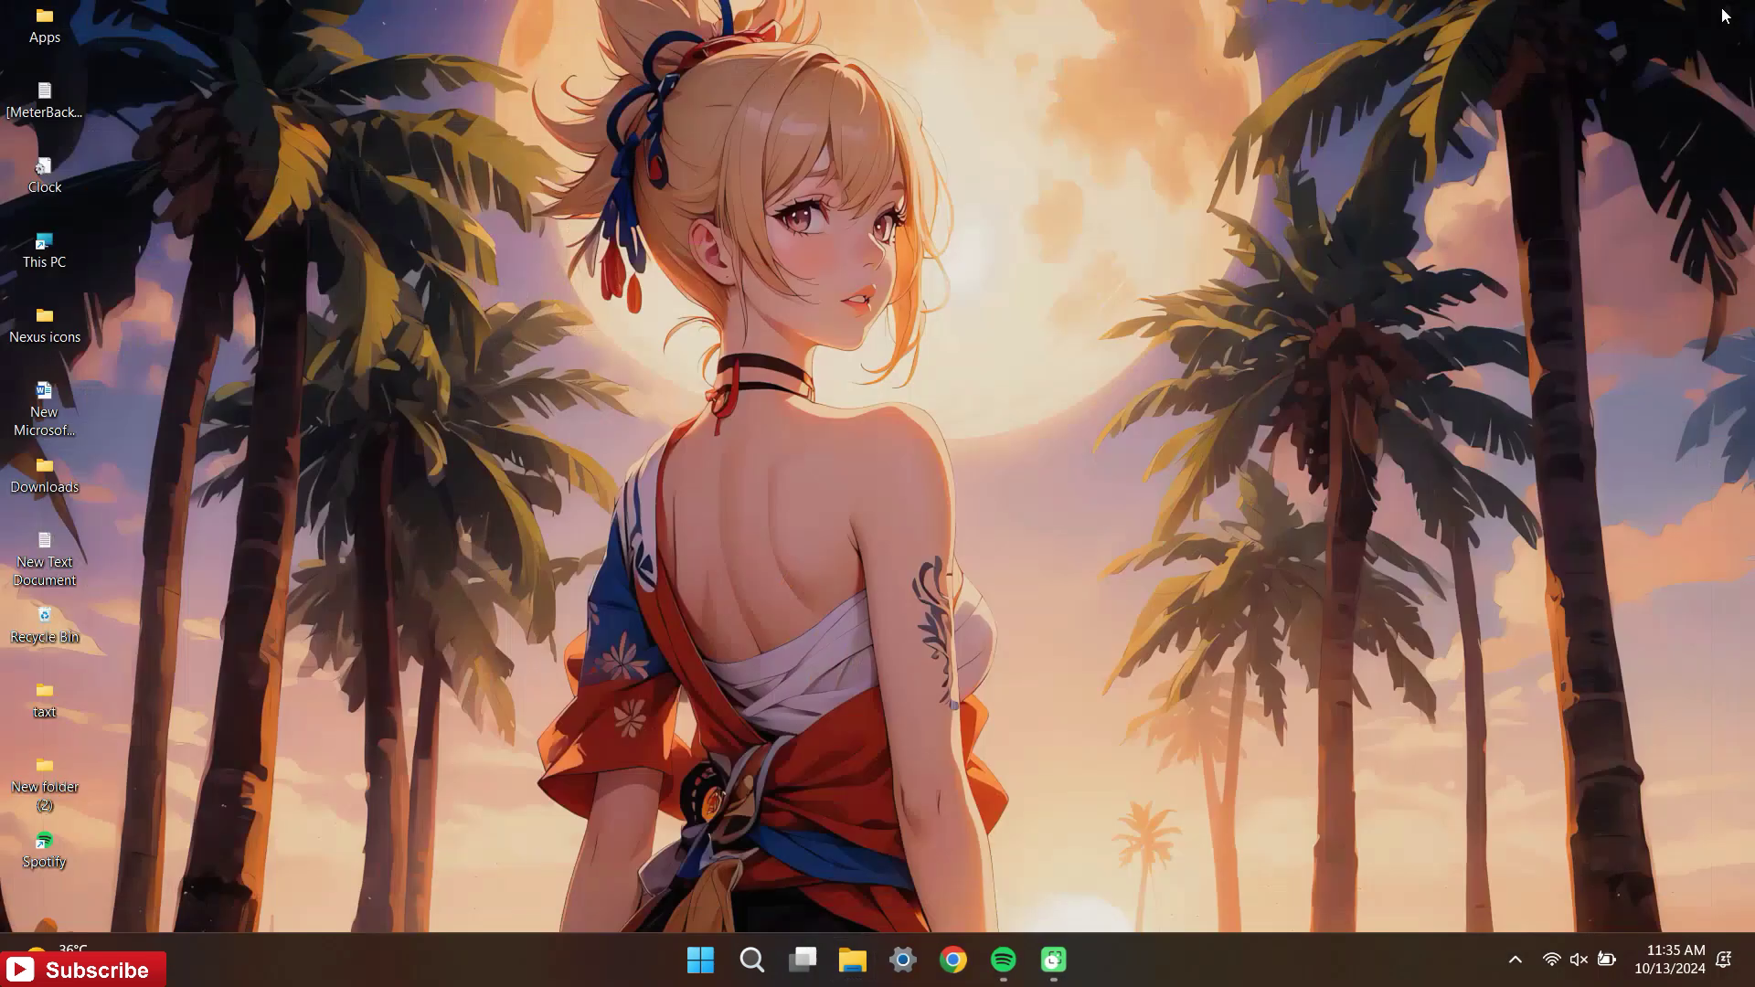
# Step: Hide the desktop icons
pyautogui.rightClick(619, 306)
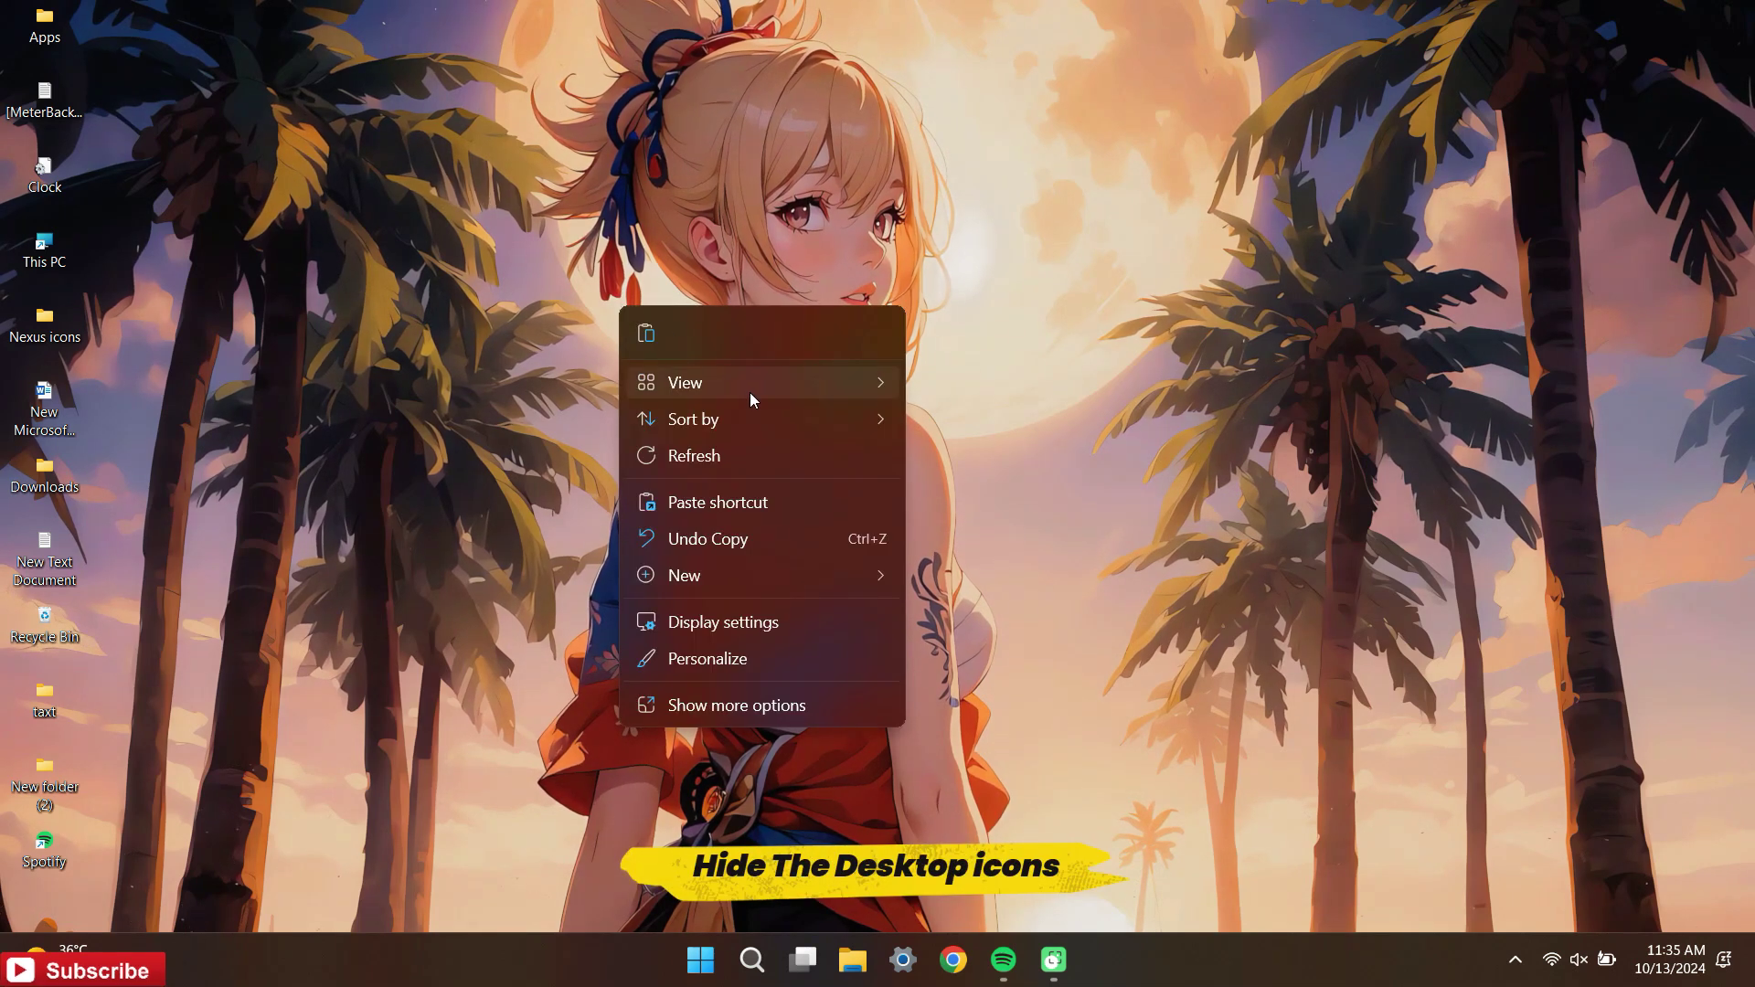
pyautogui.moveTo(750, 392)
pyautogui.click(968, 574)
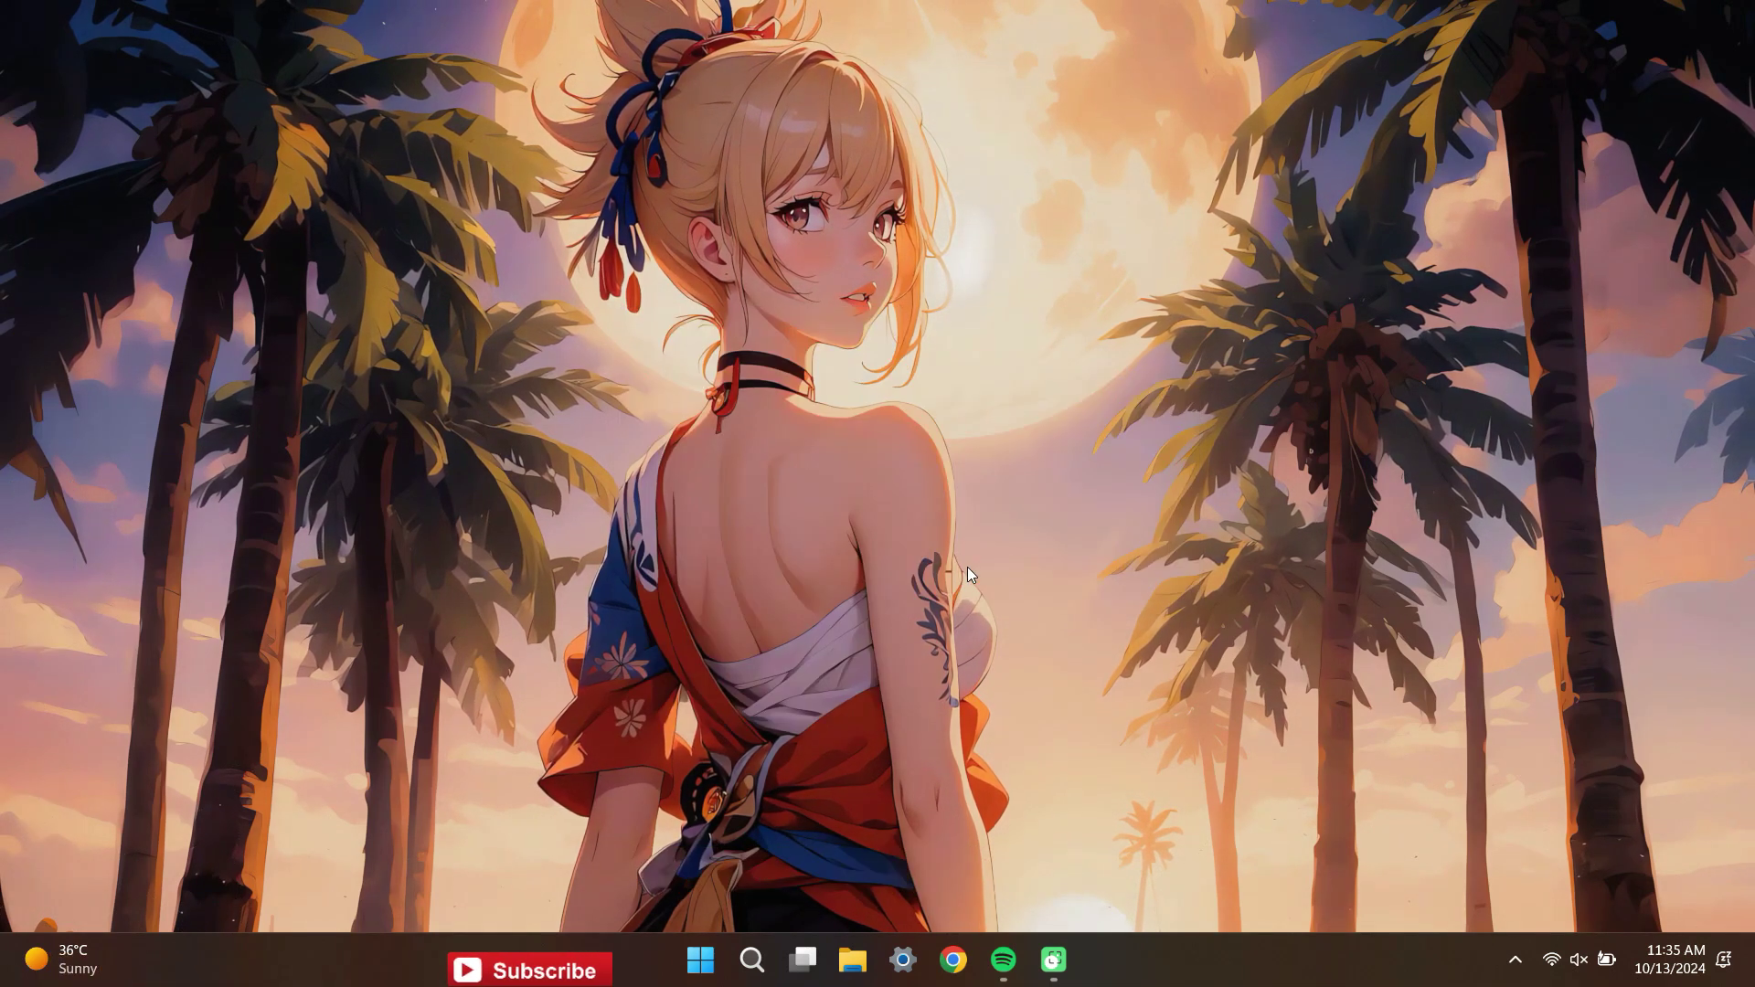
# Step: Launch TranslucentTB and set the taskbar's Desktop style to Clear
pyautogui.click(750, 959)
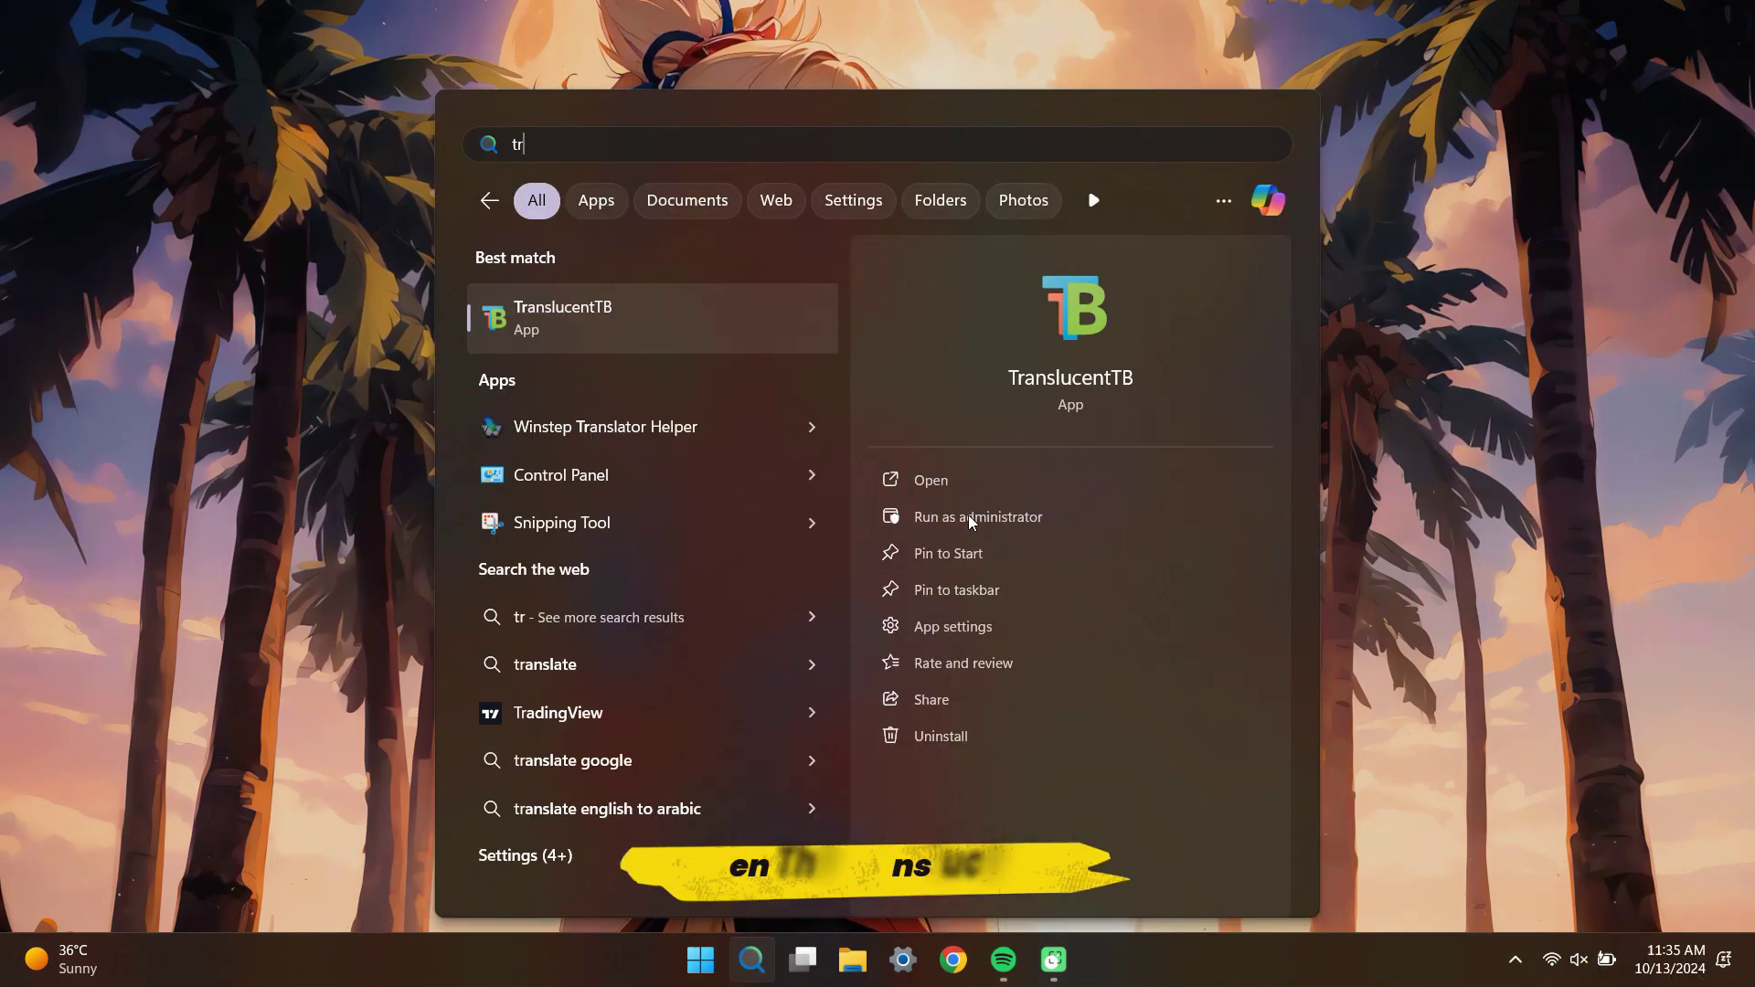
pyautogui.click(995, 477)
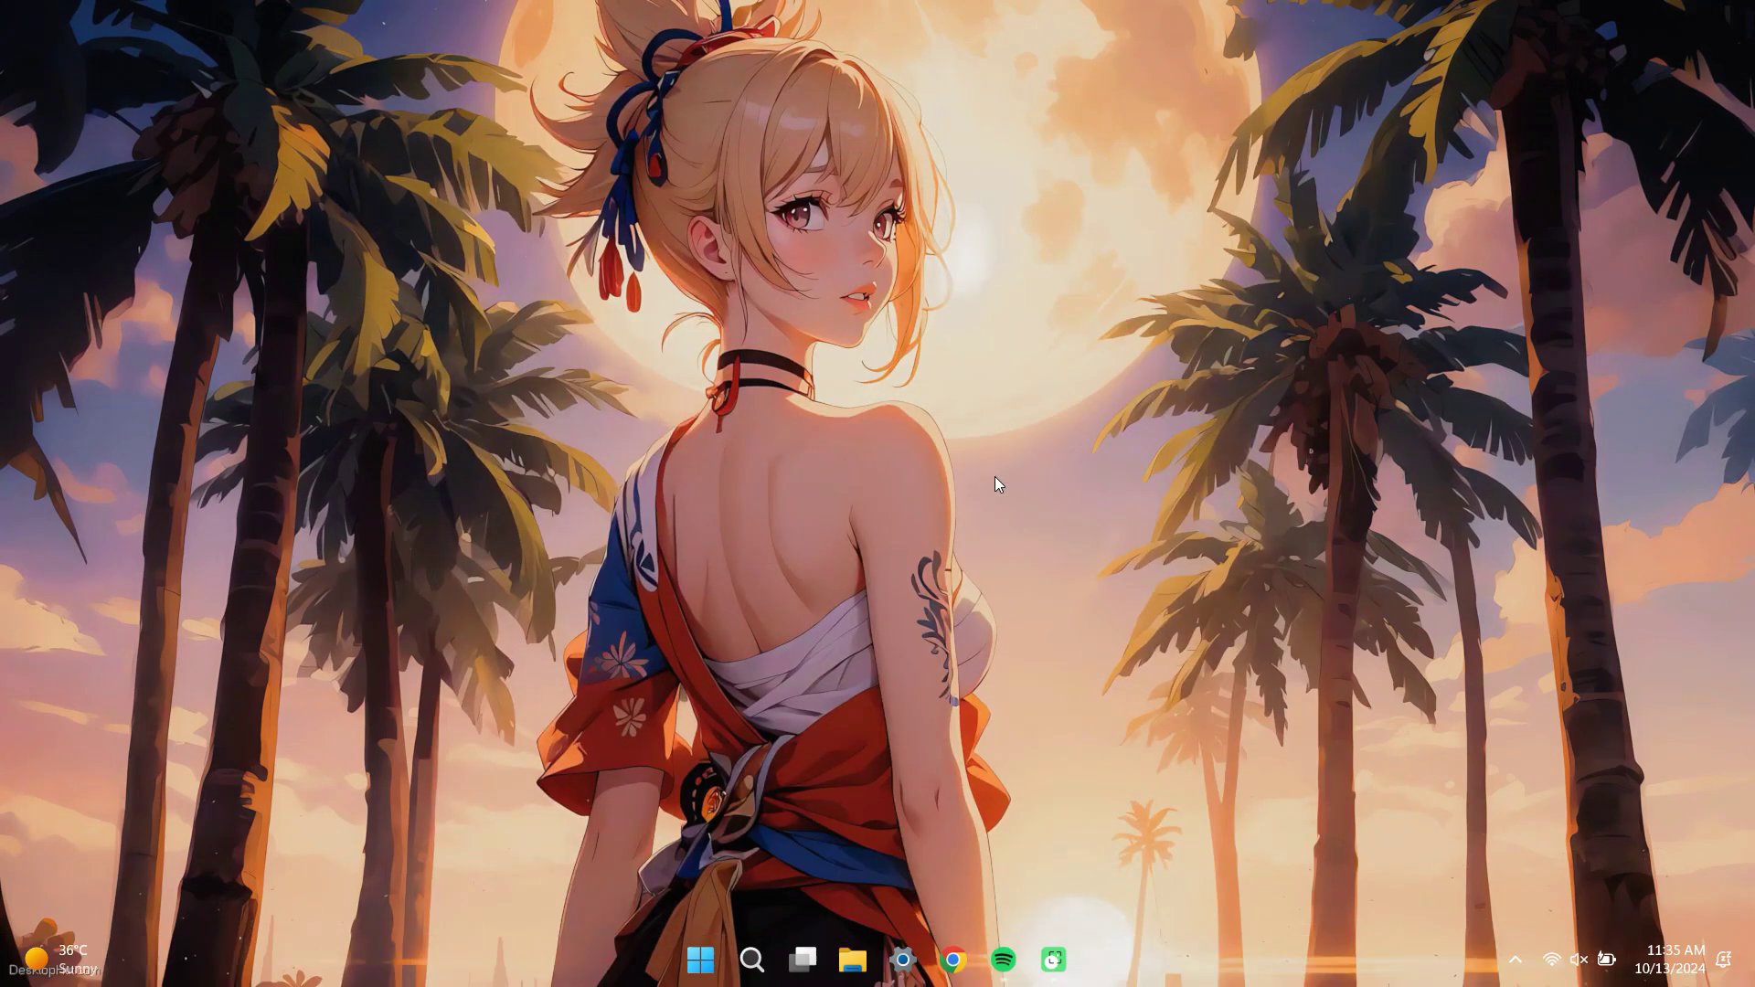
pyautogui.click(1517, 961)
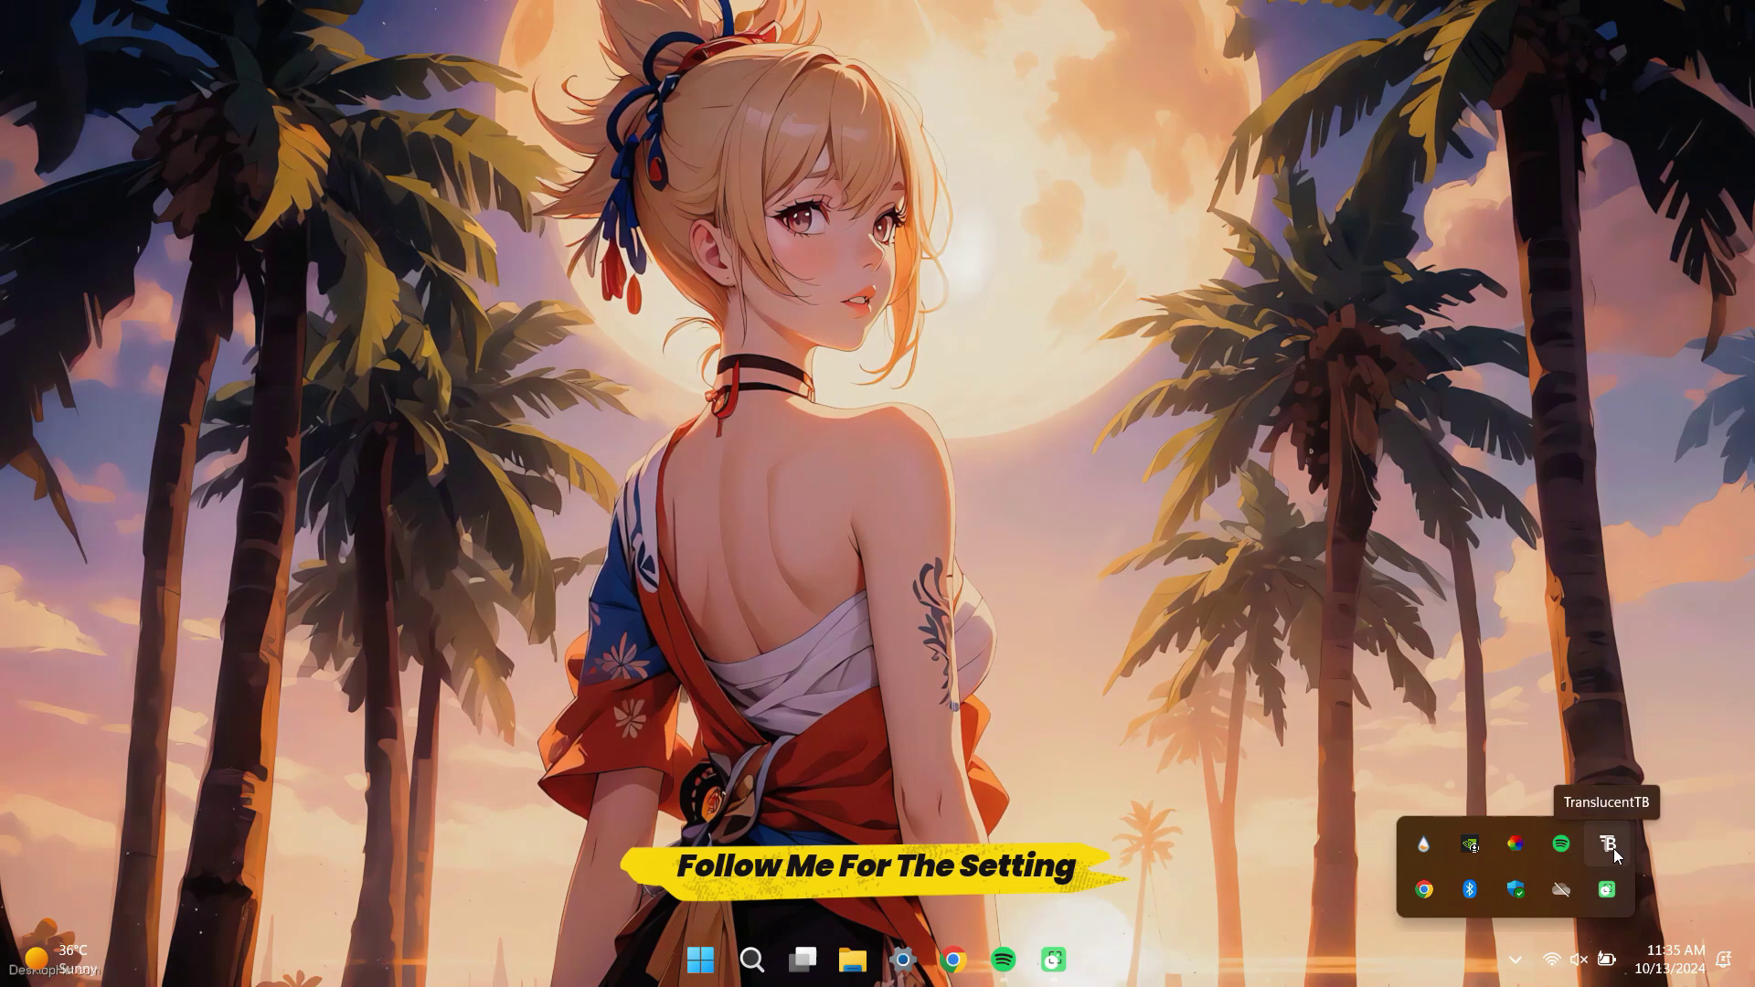
pyautogui.rightClick(1613, 853)
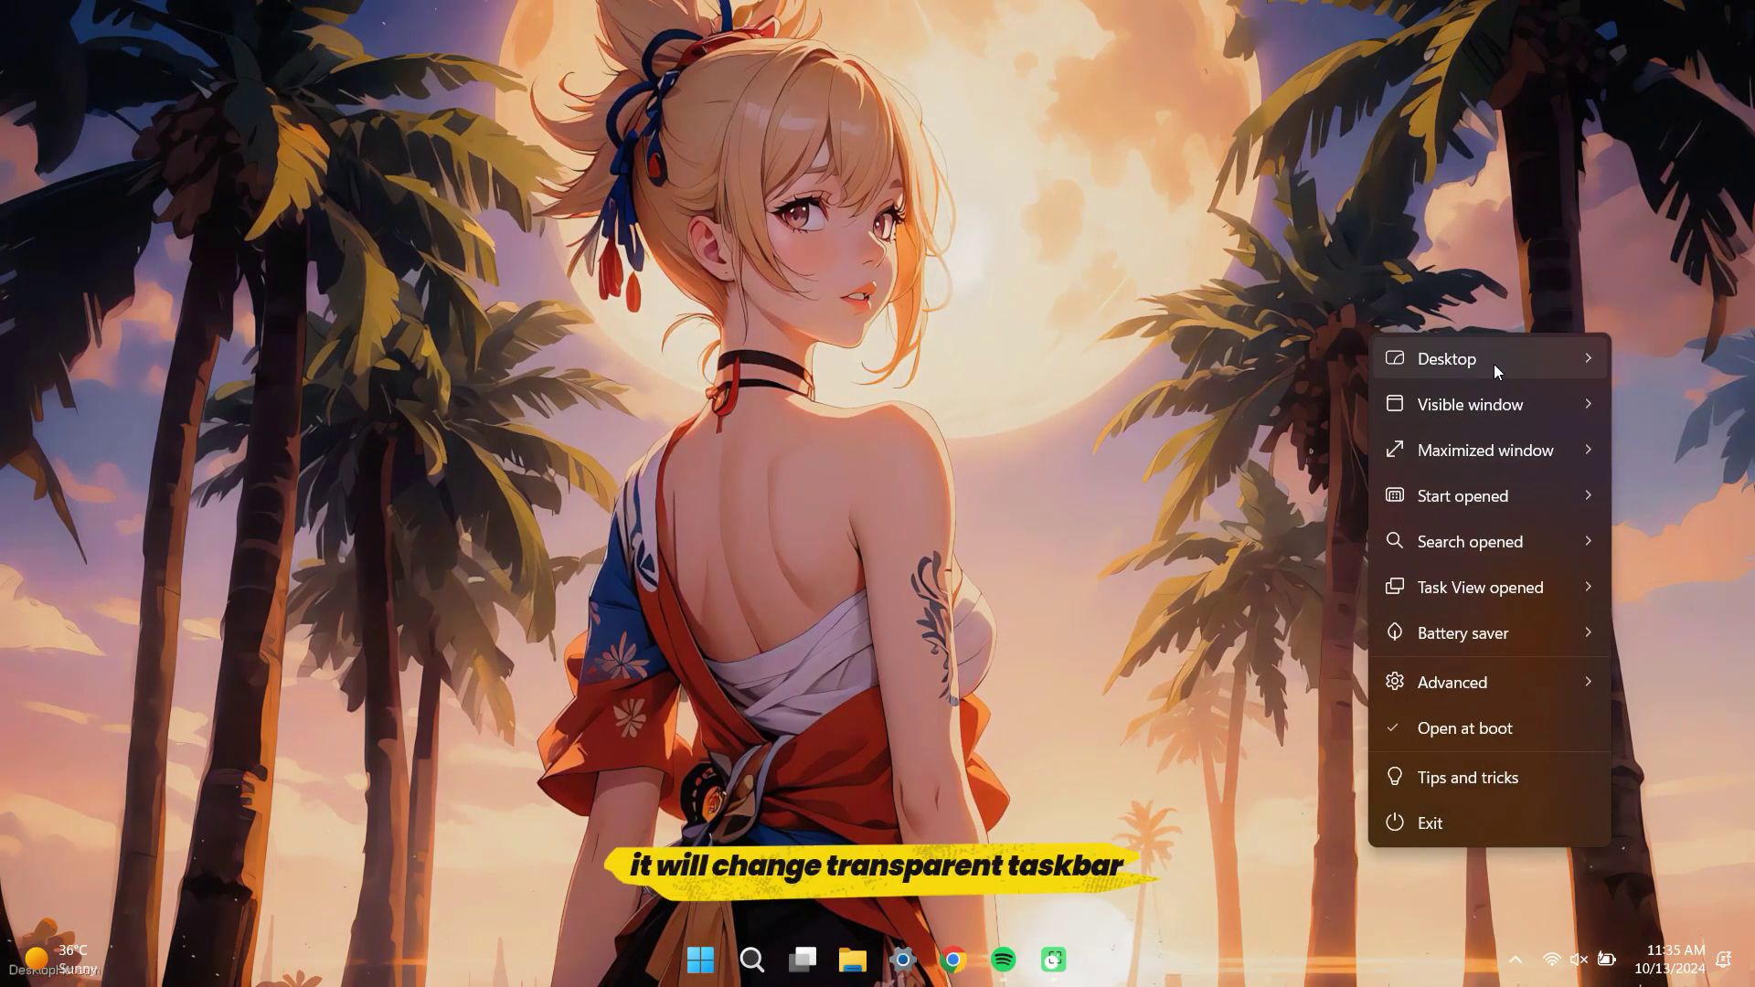
pyautogui.moveTo(1494, 364)
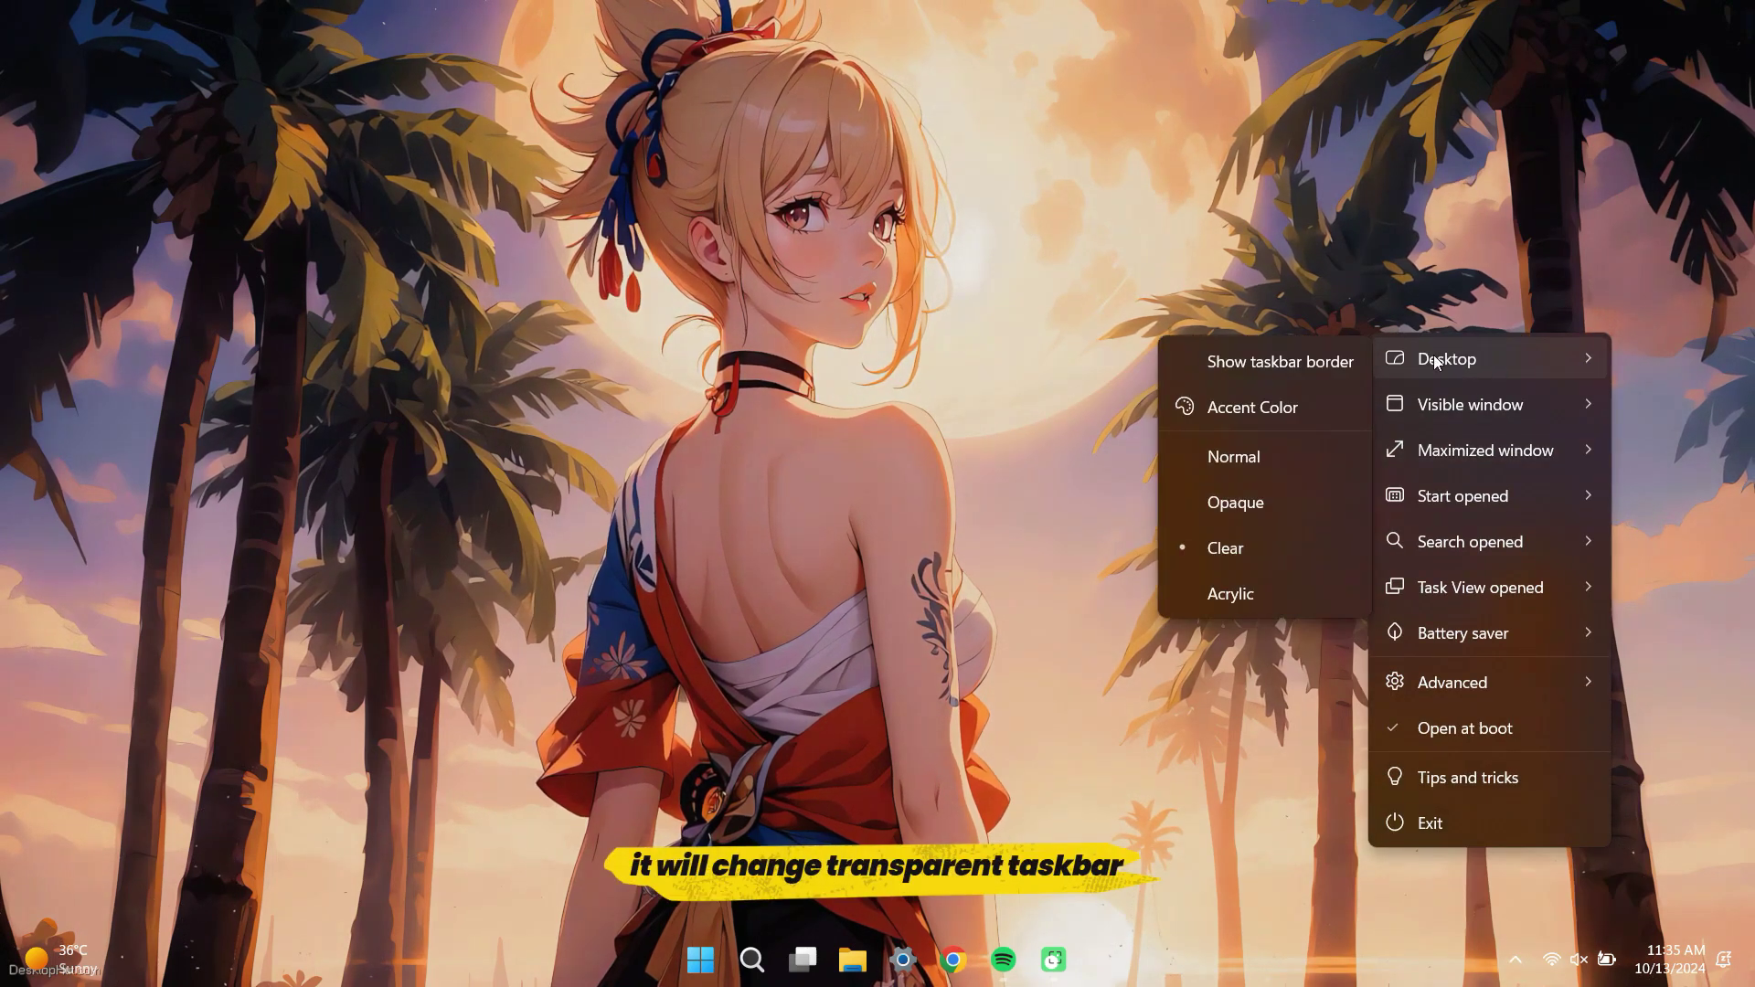
pyautogui.click(1304, 549)
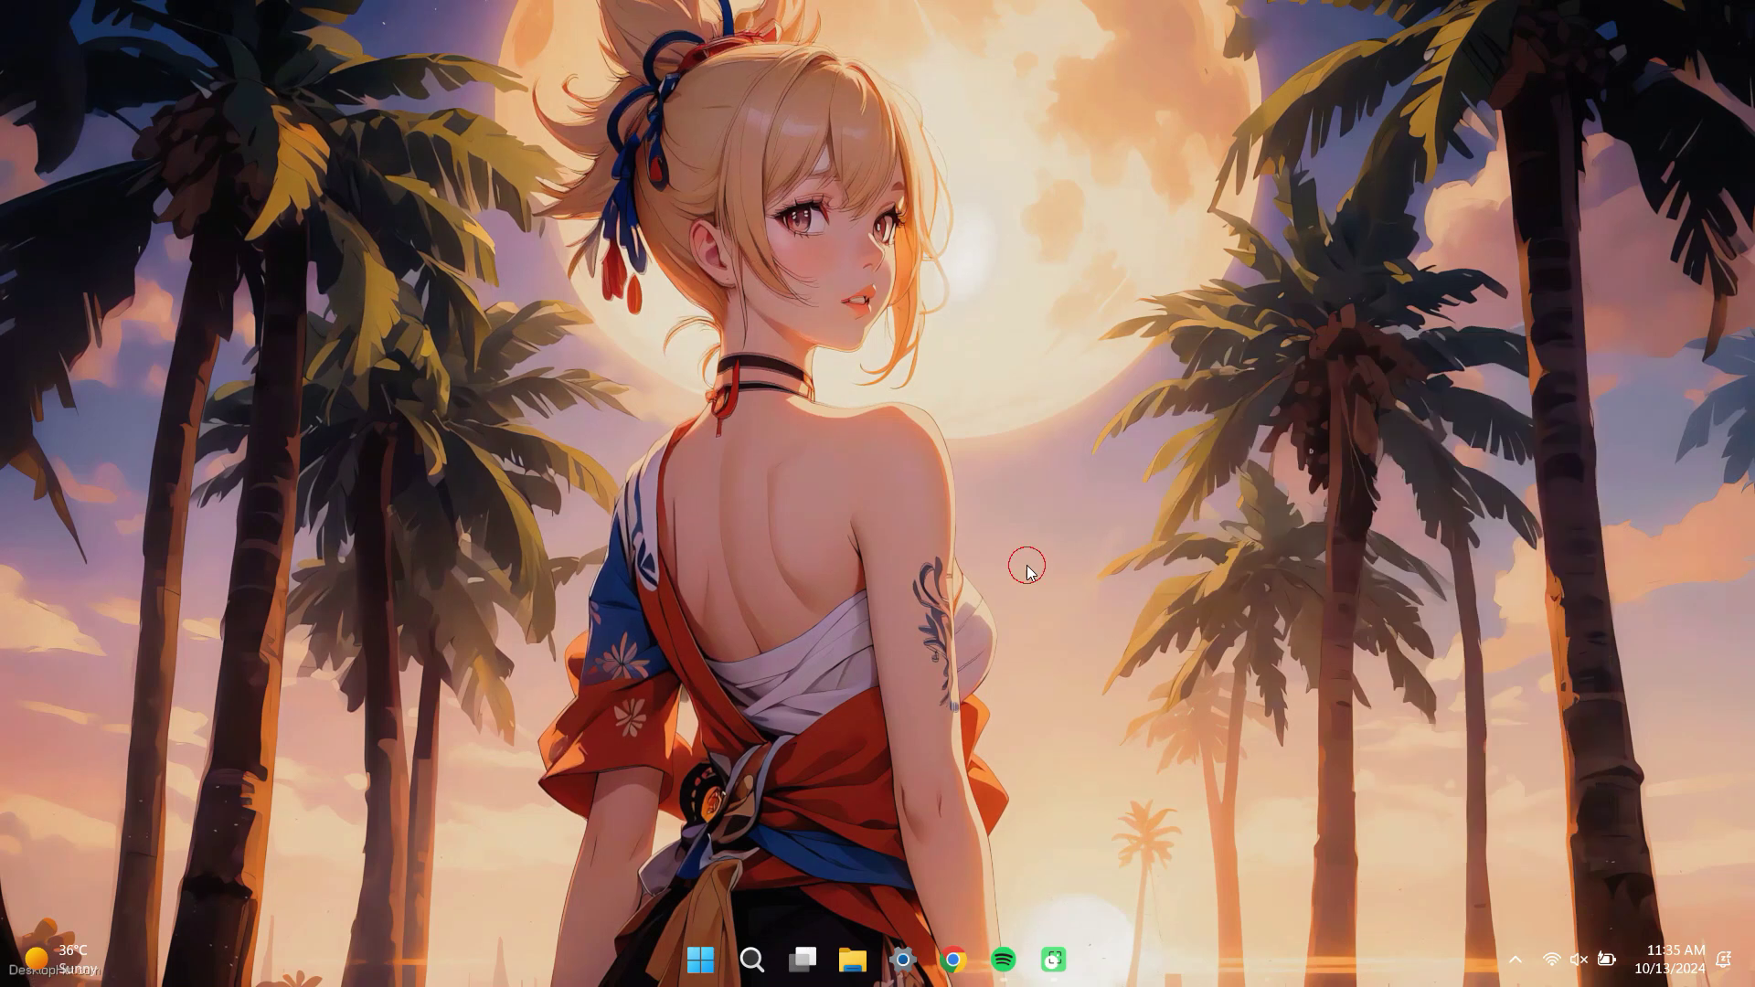
# Step: Launch RoundedTB and apply top and bottom margins of 5, outer and inner margins of -170, dynamic mode, tray on hover and fill when maximised
pyautogui.click(751, 959)
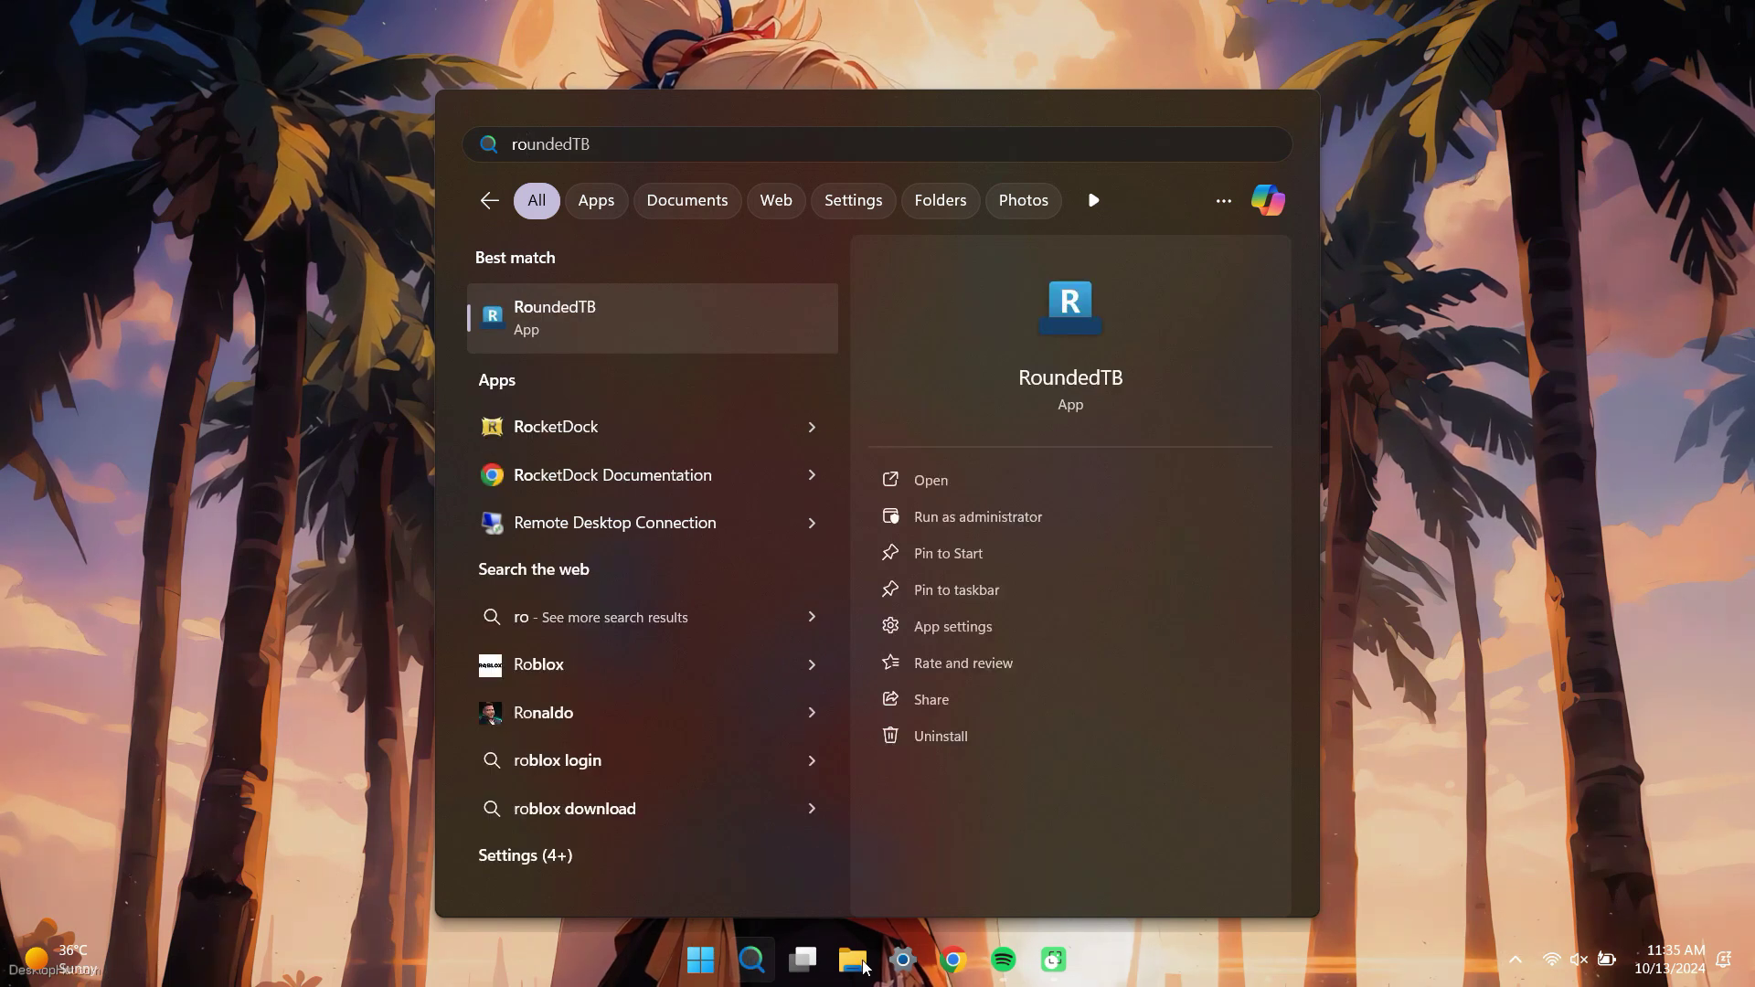
pyautogui.click(951, 479)
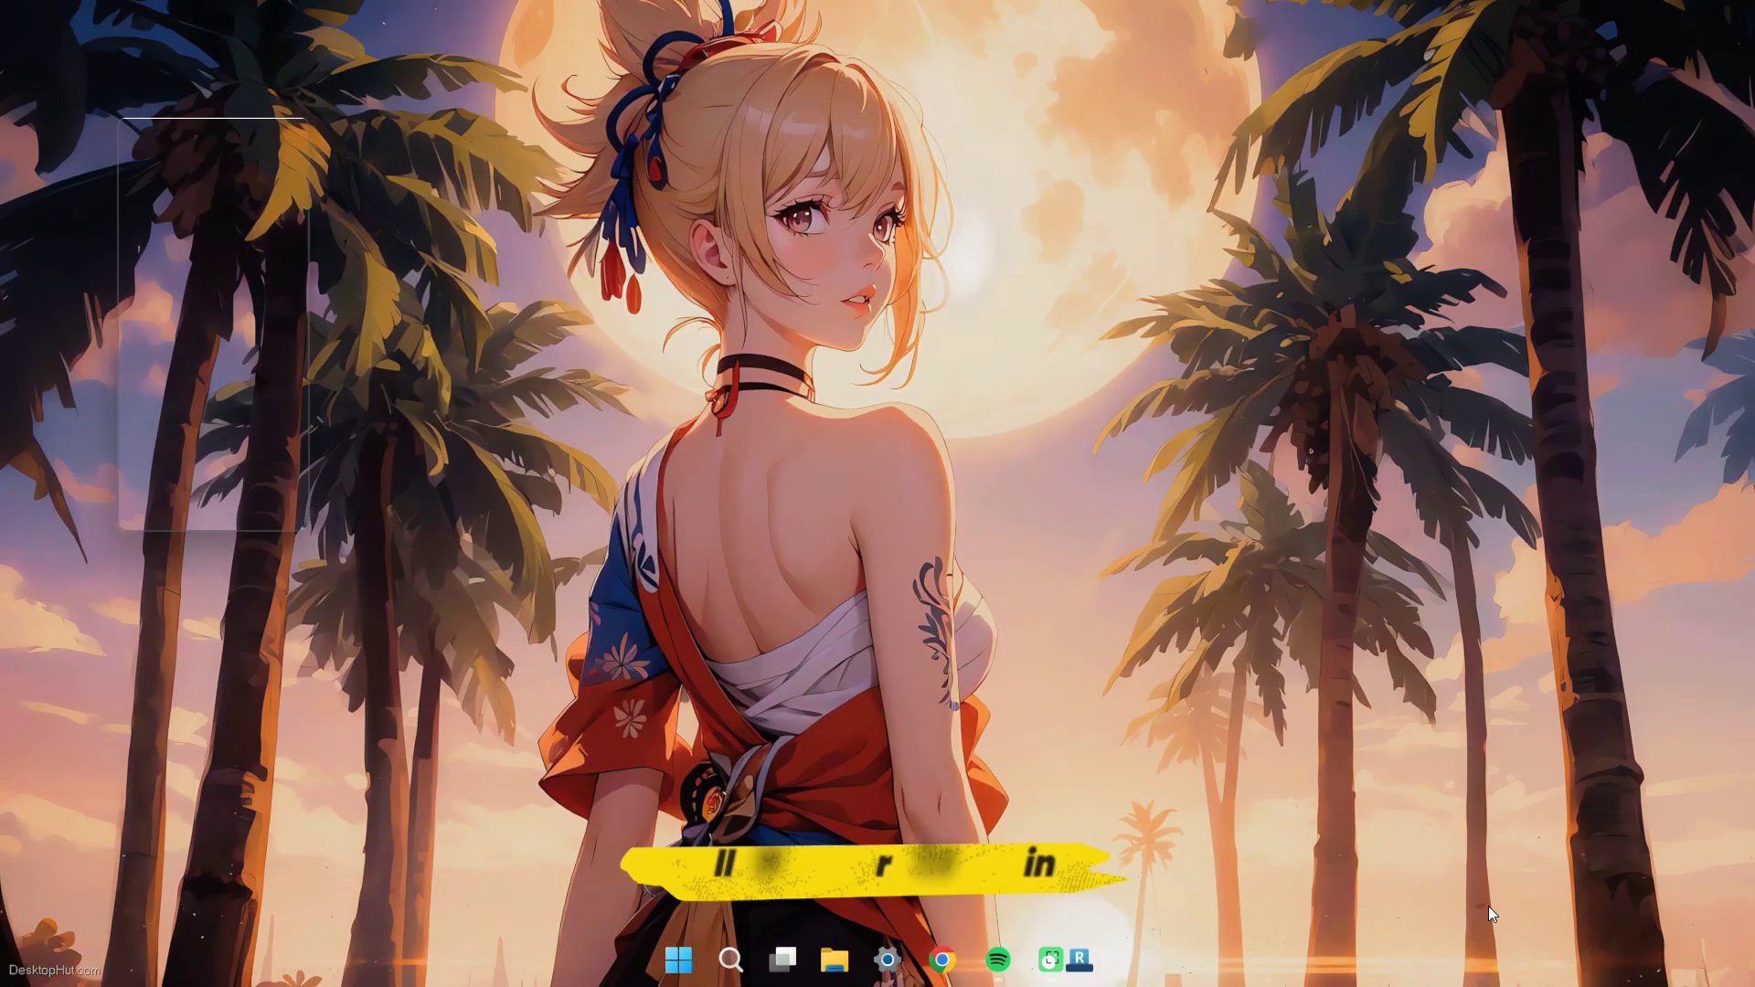
pyautogui.click(1516, 962)
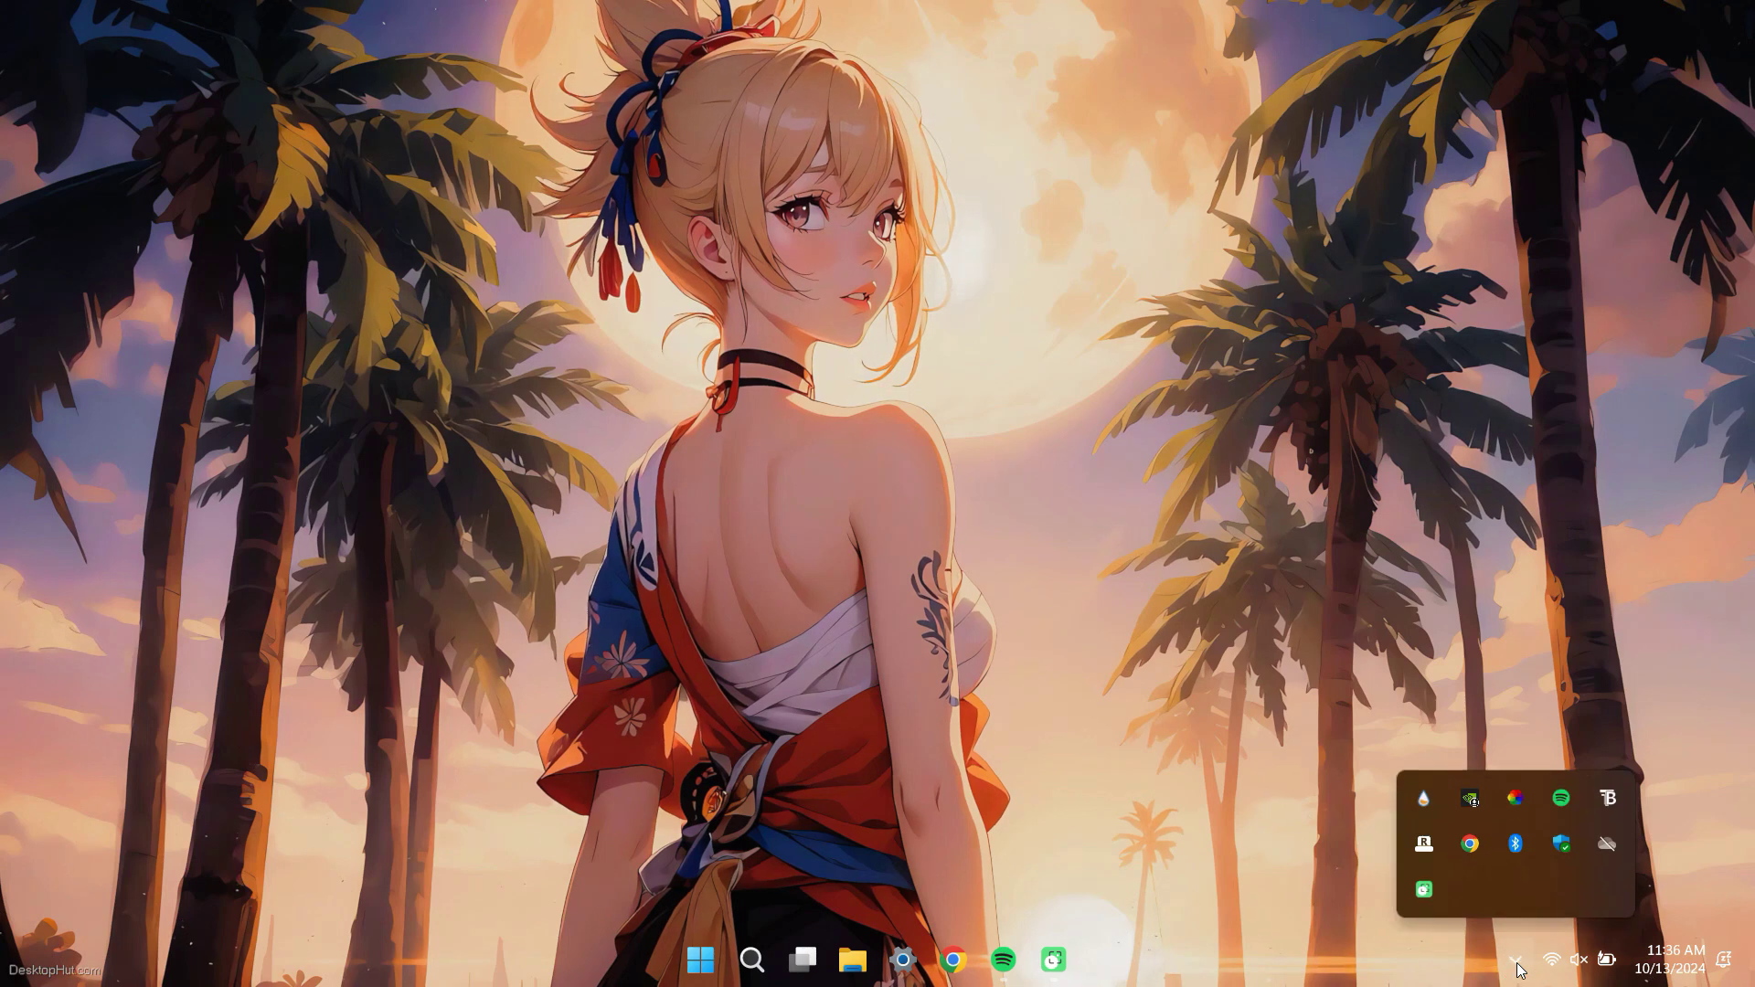
pyautogui.rightClick(1424, 843)
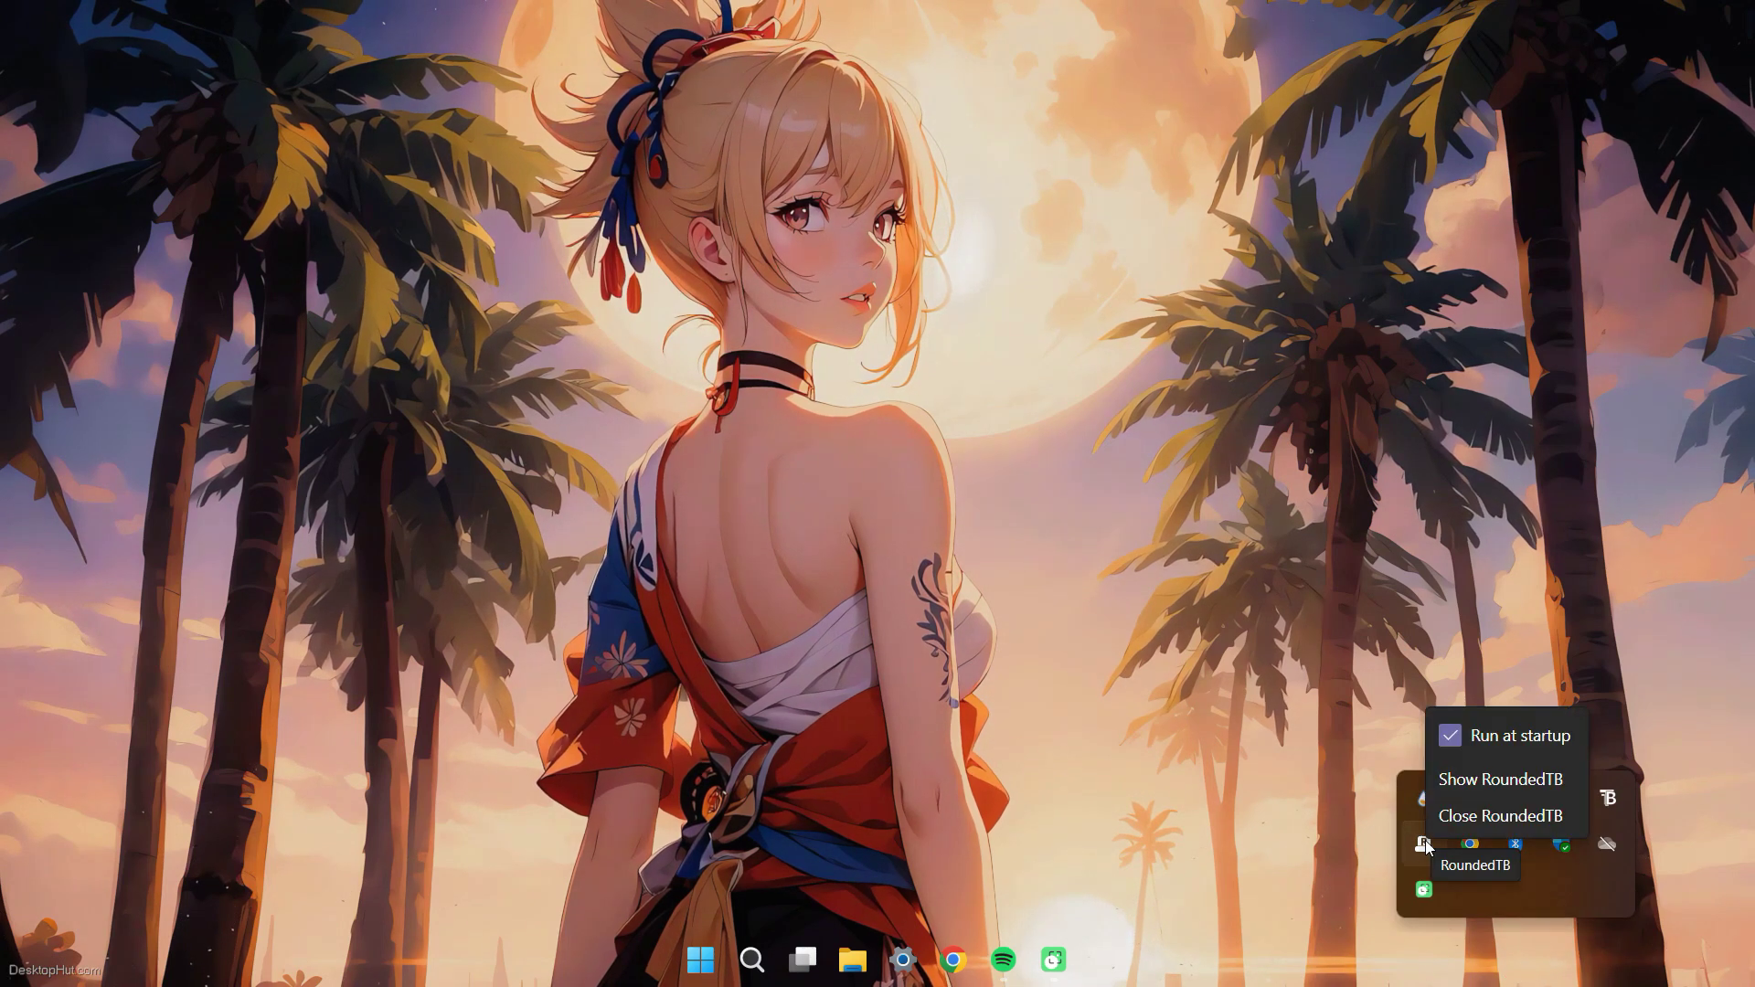
pyautogui.click(1478, 783)
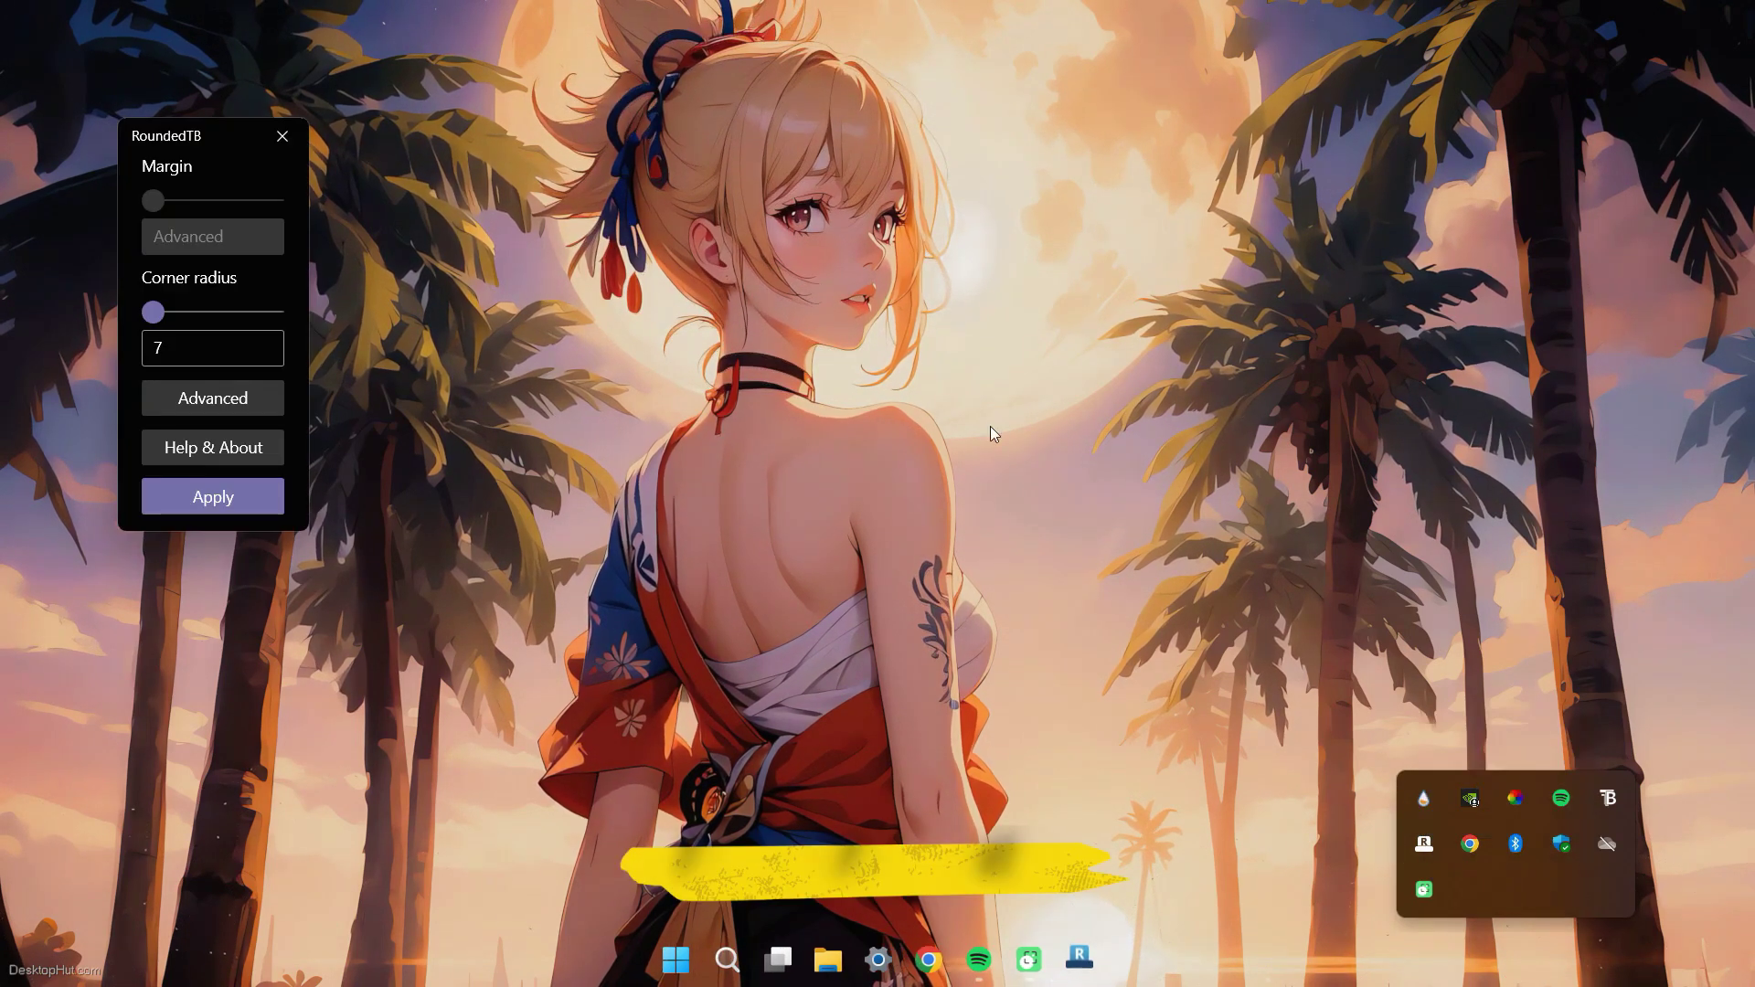
pyautogui.click(243, 408)
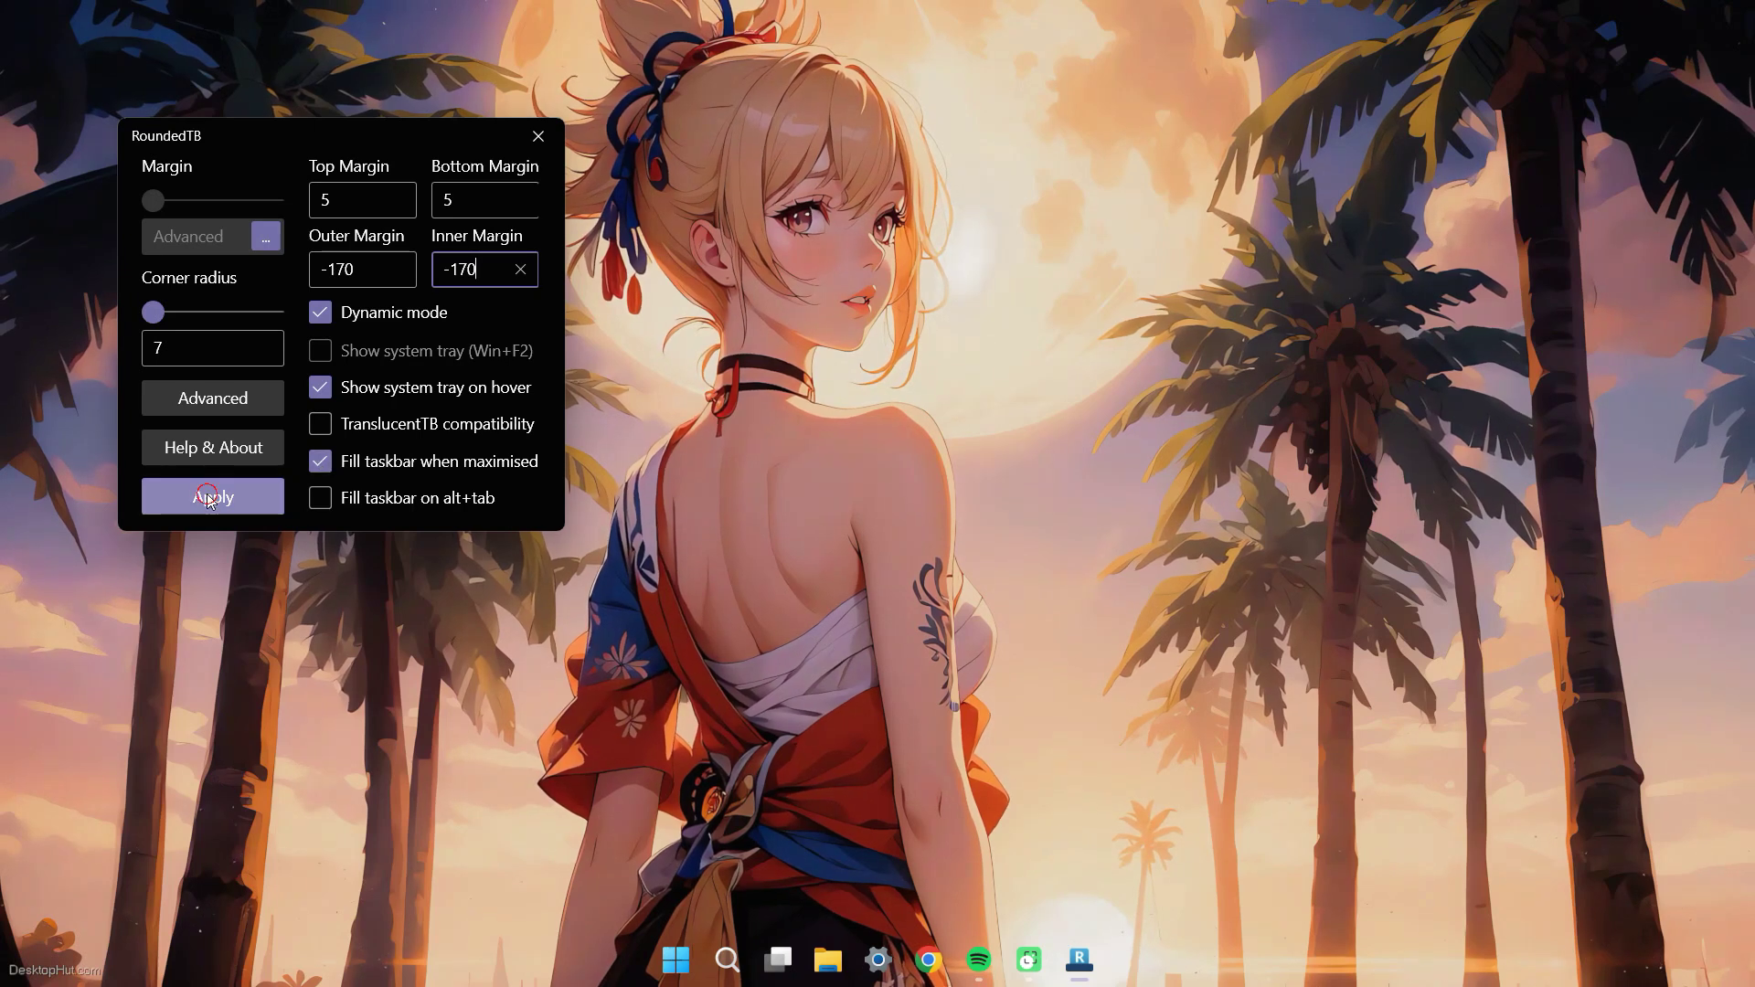
pyautogui.click(538, 135)
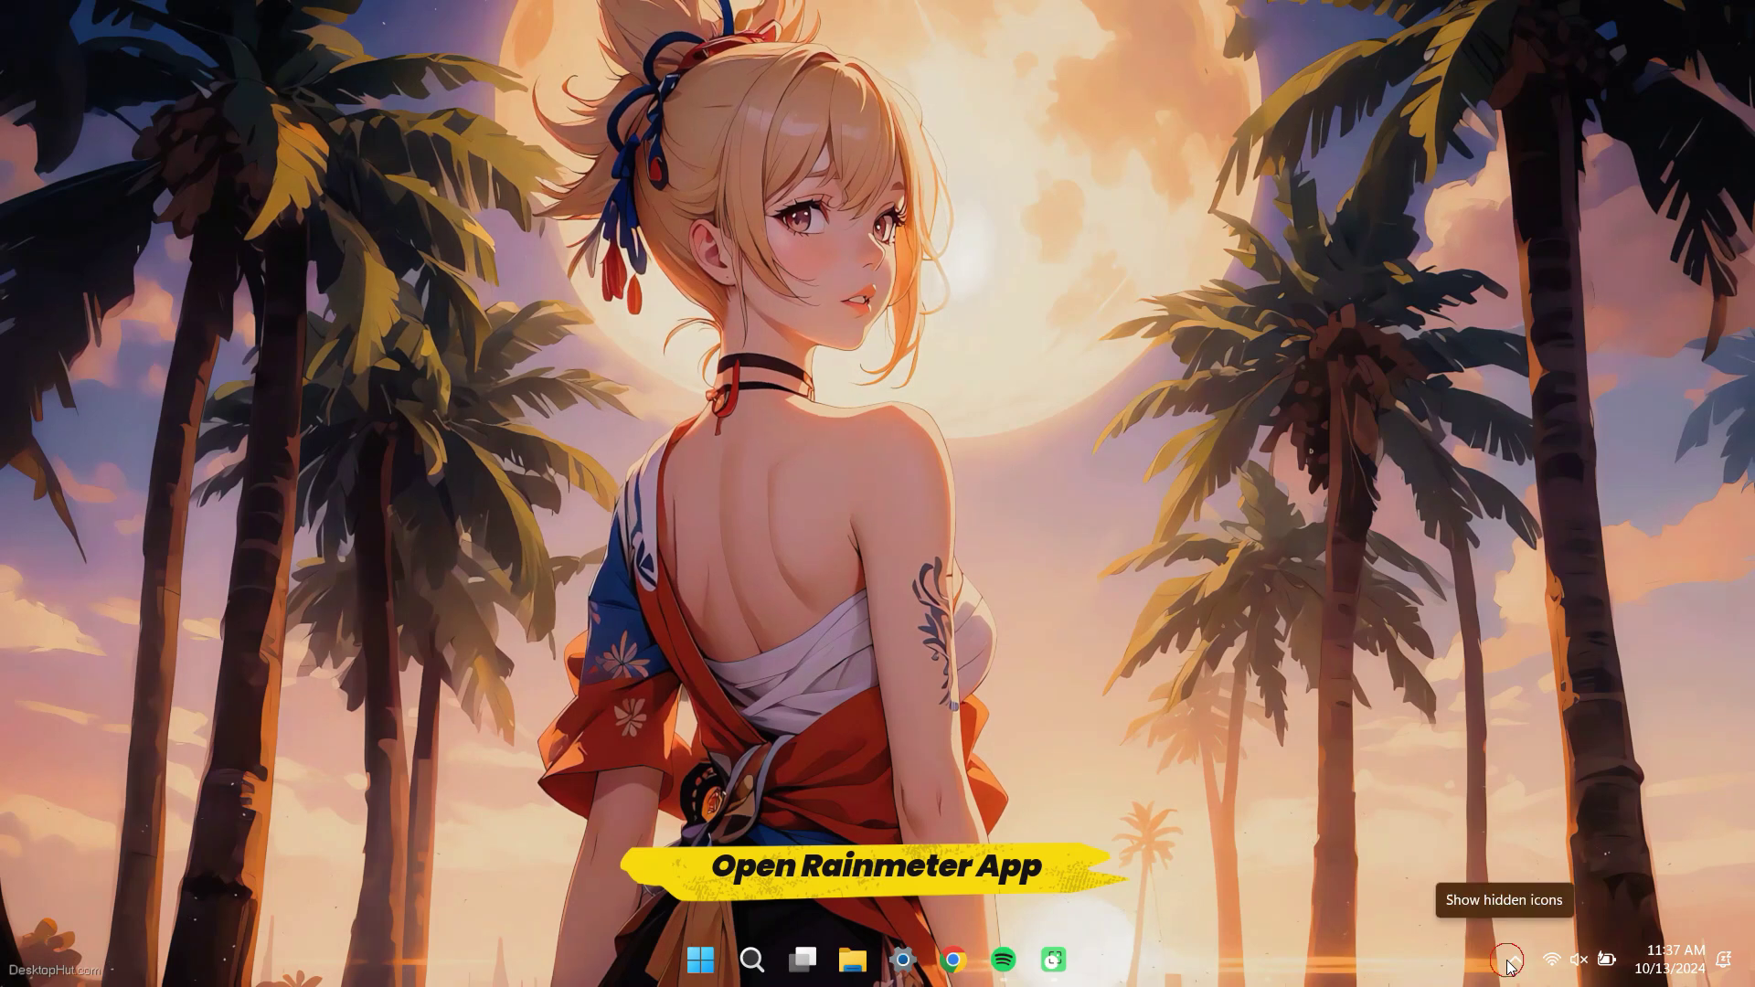
# Step: Open the Rainmeter manager and refresh all skins
pyautogui.click(1510, 960)
pyautogui.rightClick(1422, 809)
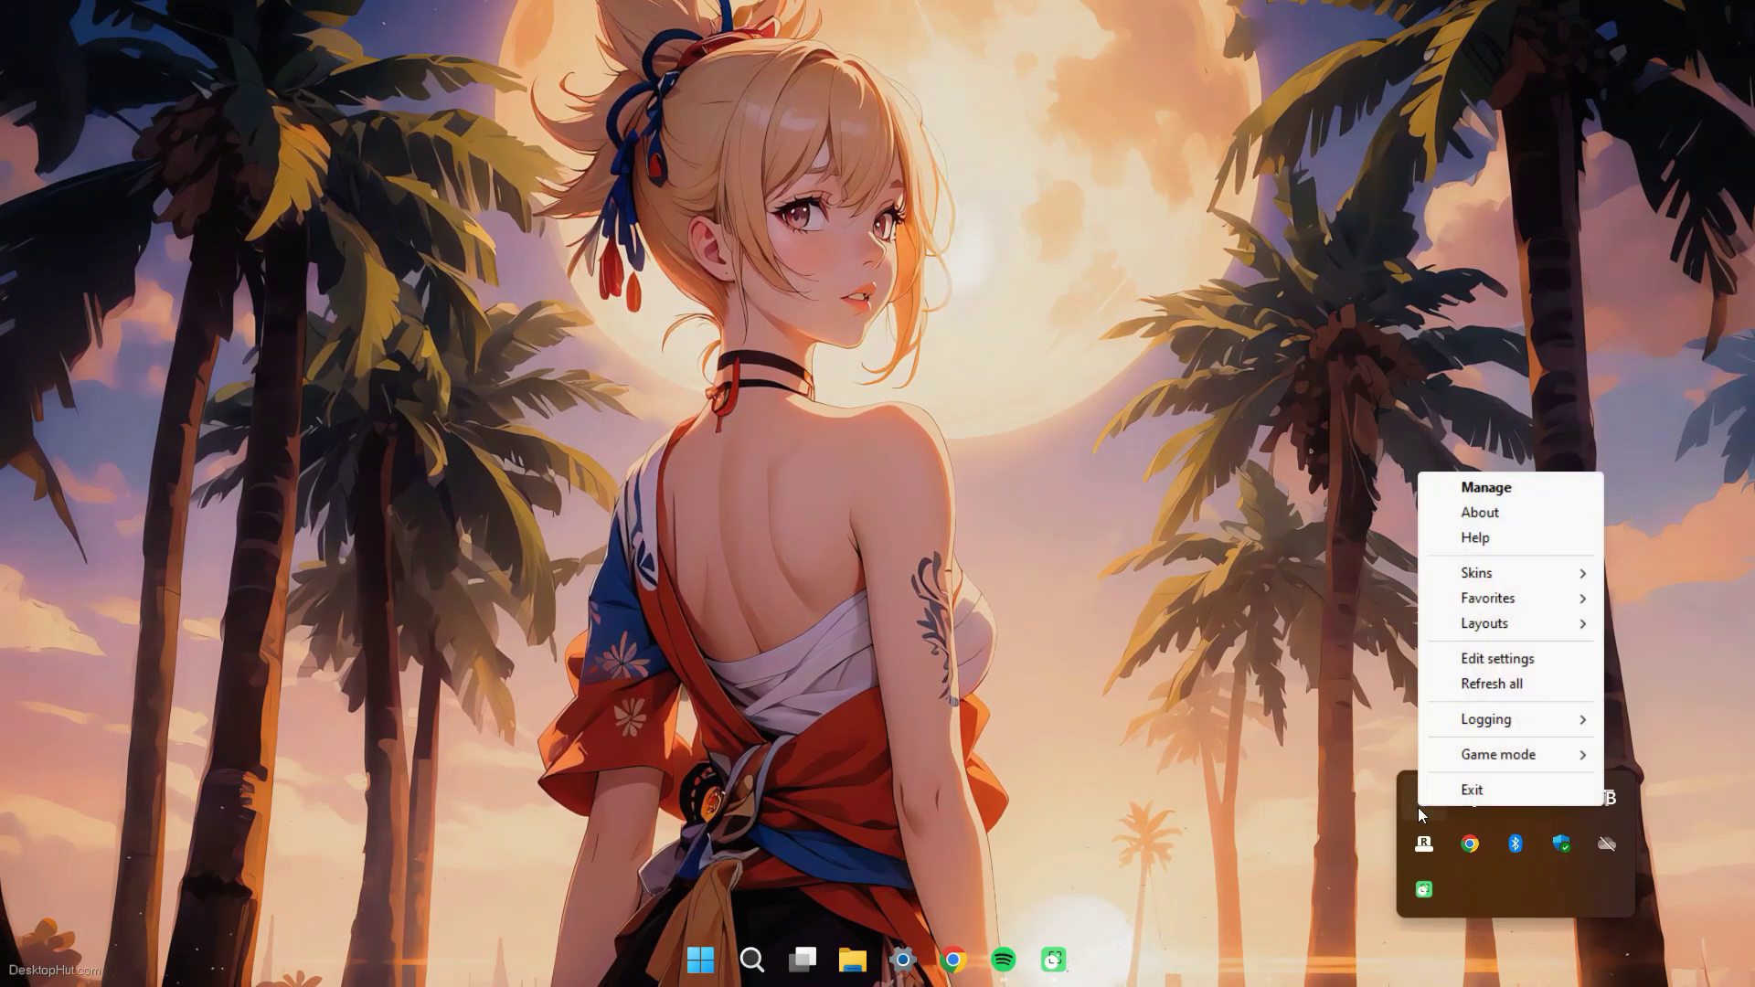
pyautogui.click(1504, 491)
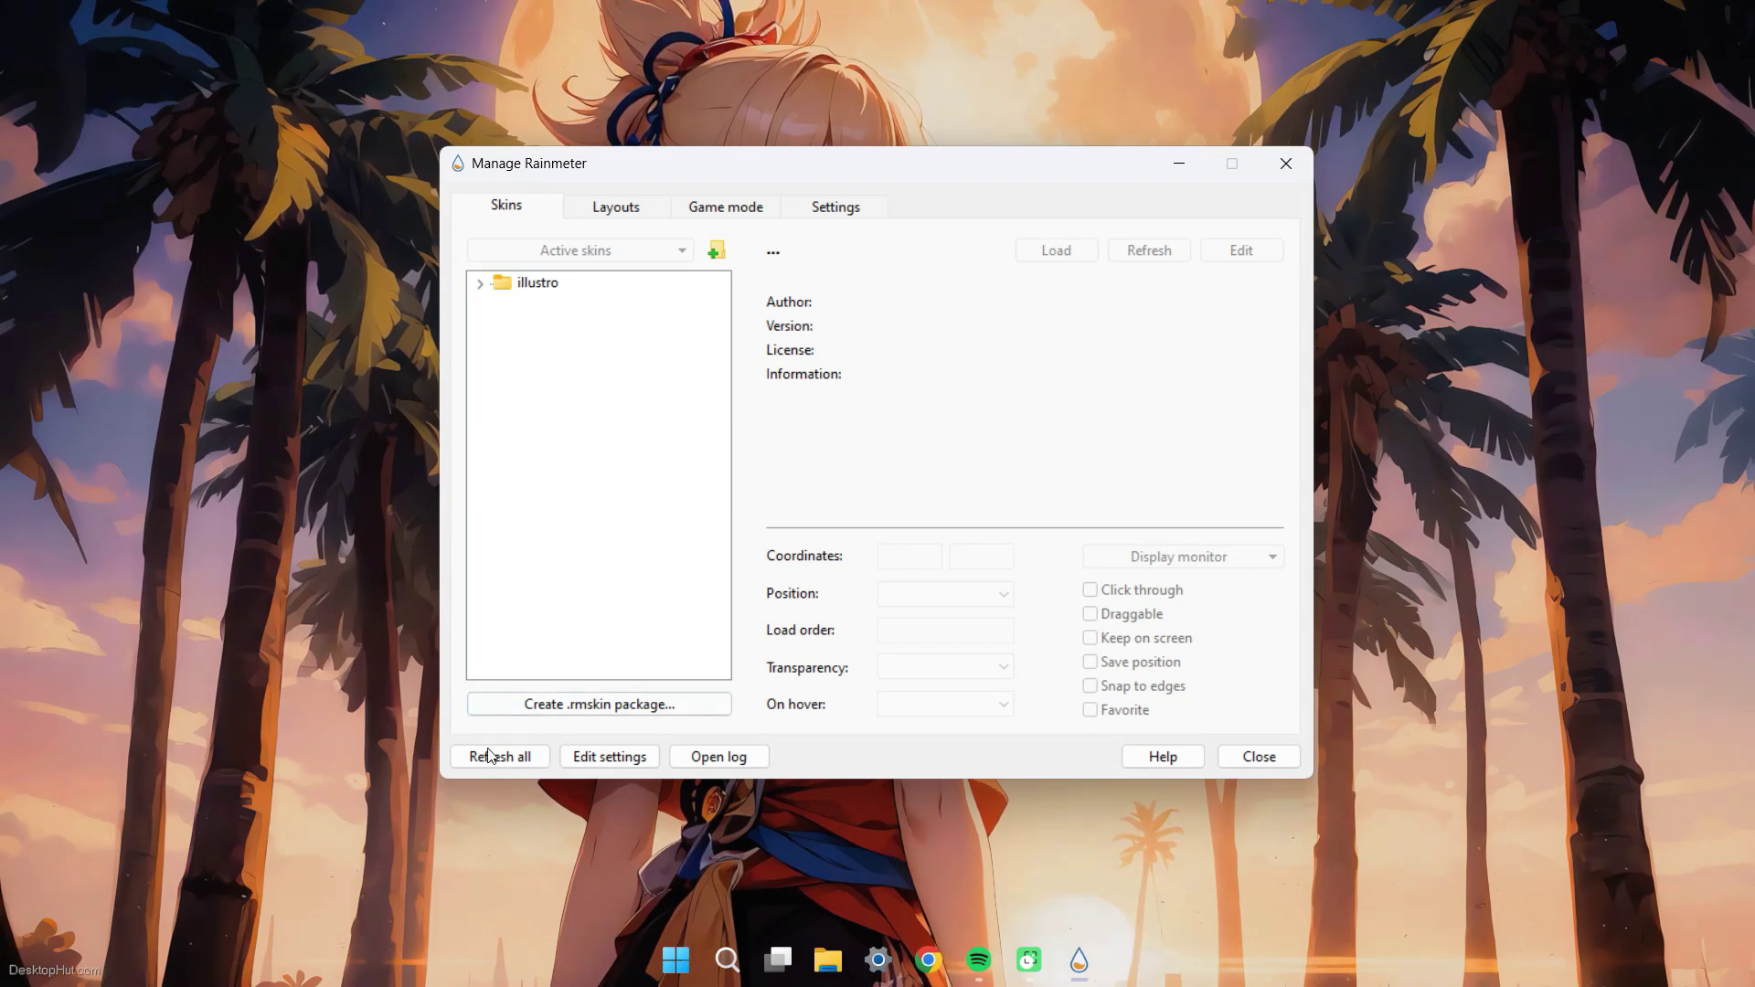
pyautogui.click(490, 758)
# Step: Load the Song Info and Time and Date skins from the Ageo folder
pyautogui.click(481, 284)
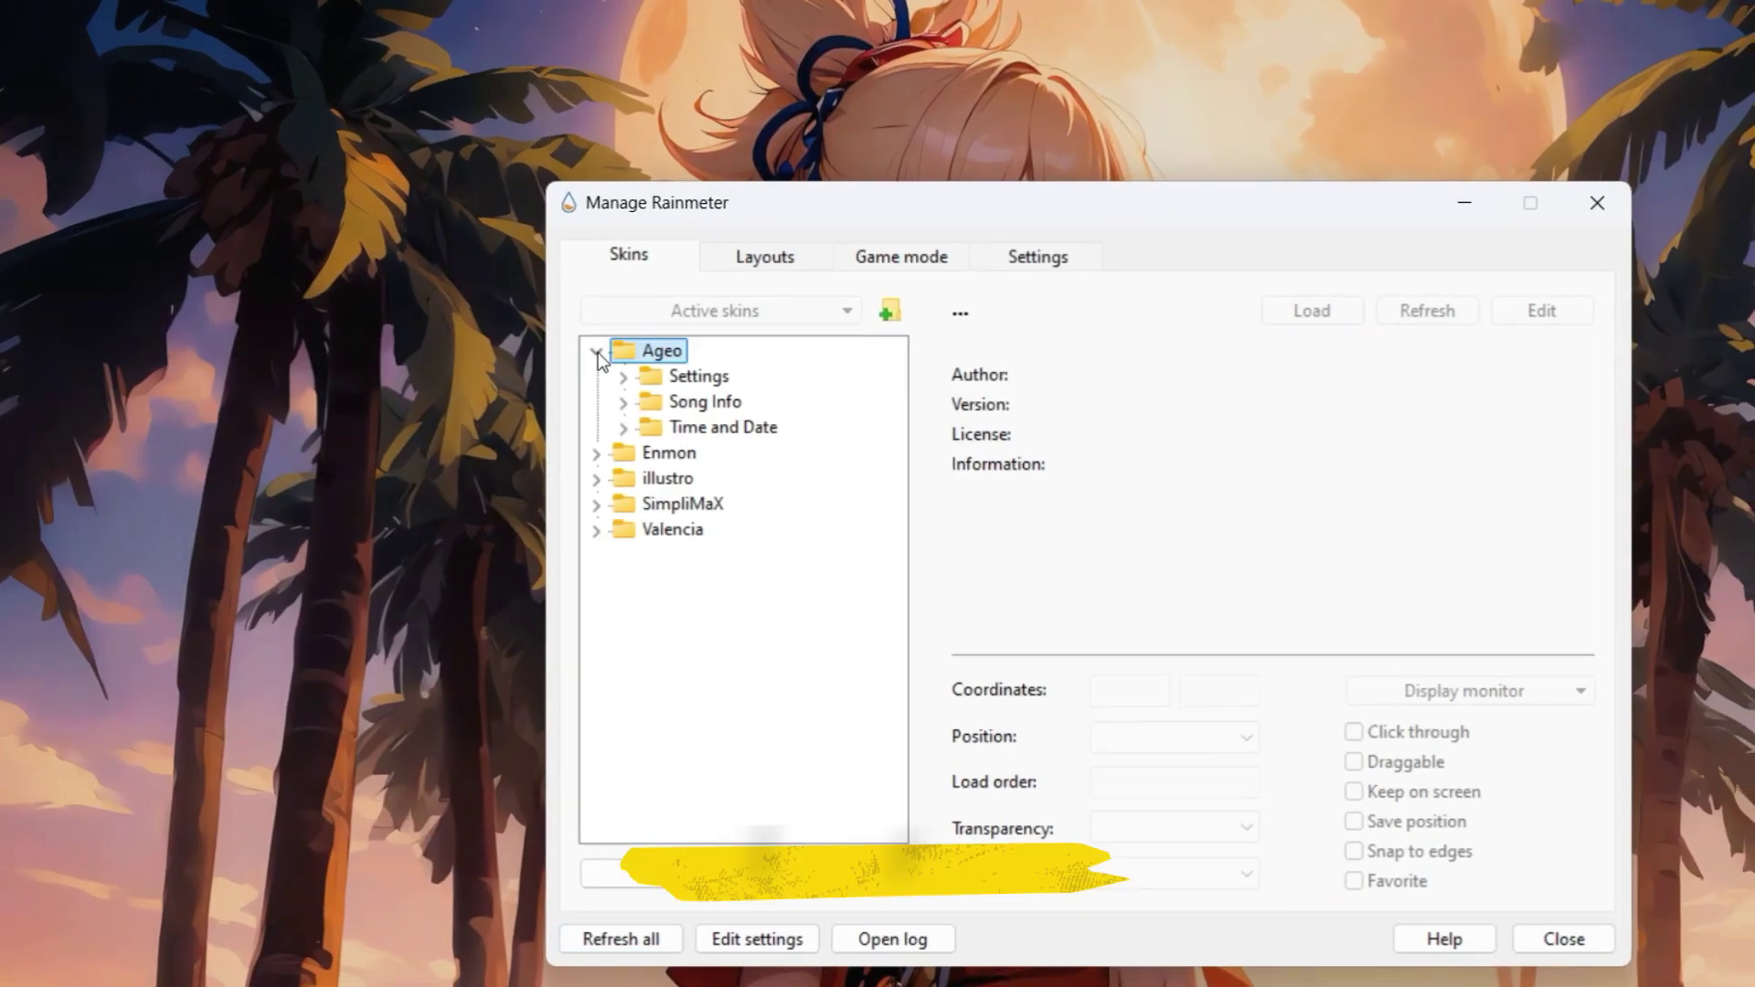
pyautogui.click(618, 398)
pyautogui.rightClick(740, 419)
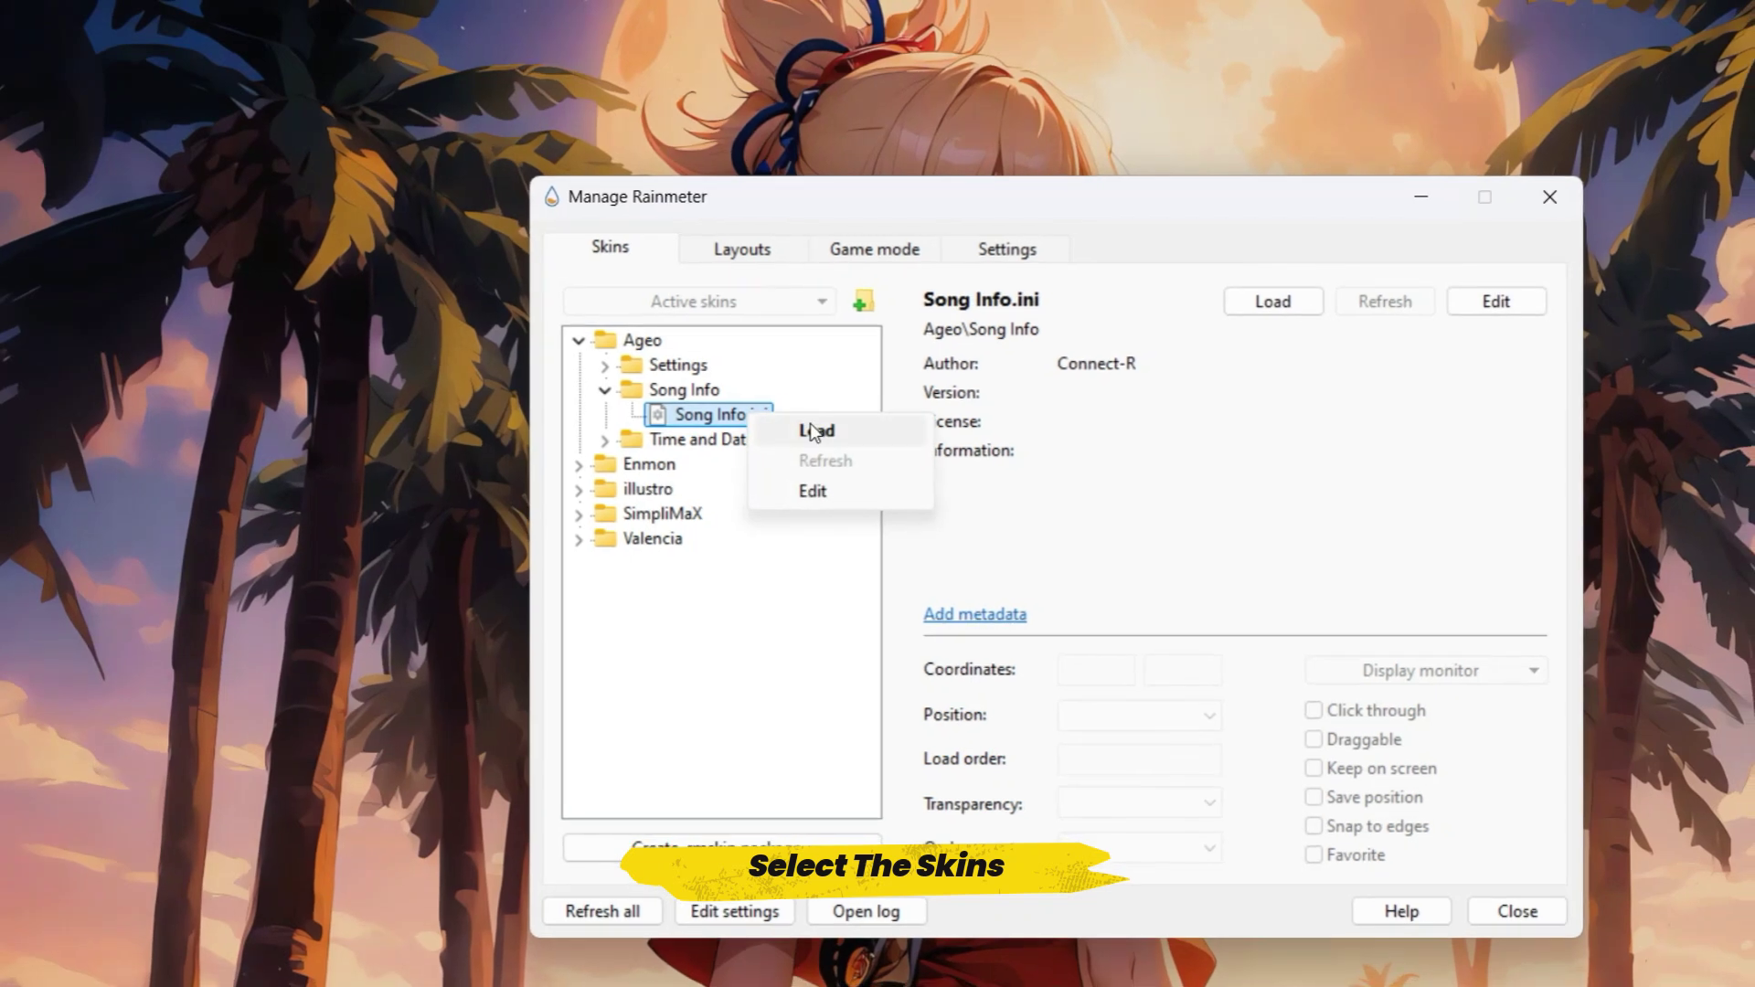
pyautogui.click(823, 433)
pyautogui.click(600, 437)
pyautogui.rightClick(729, 457)
pyautogui.click(787, 470)
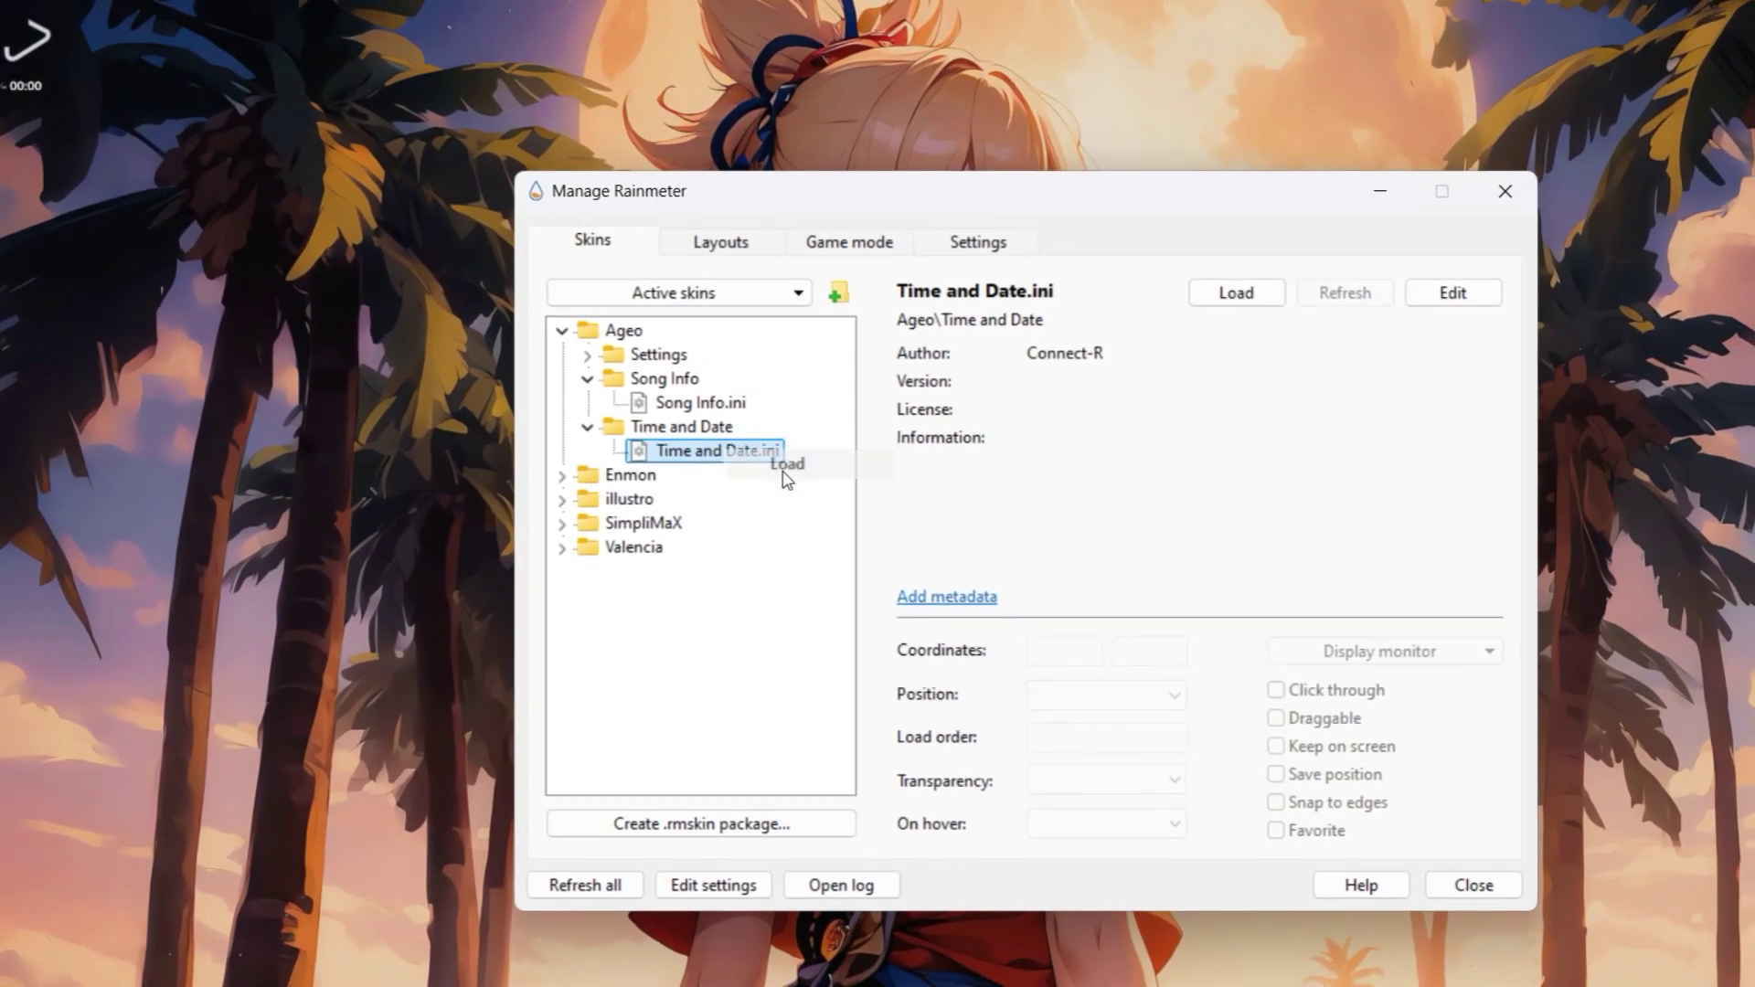
# Step: Load the Visualizer skin from the Enmon folder
pyautogui.click(557, 329)
pyautogui.click(558, 352)
pyautogui.click(582, 399)
pyautogui.rightClick(675, 427)
pyautogui.click(717, 426)
pyautogui.click(542, 342)
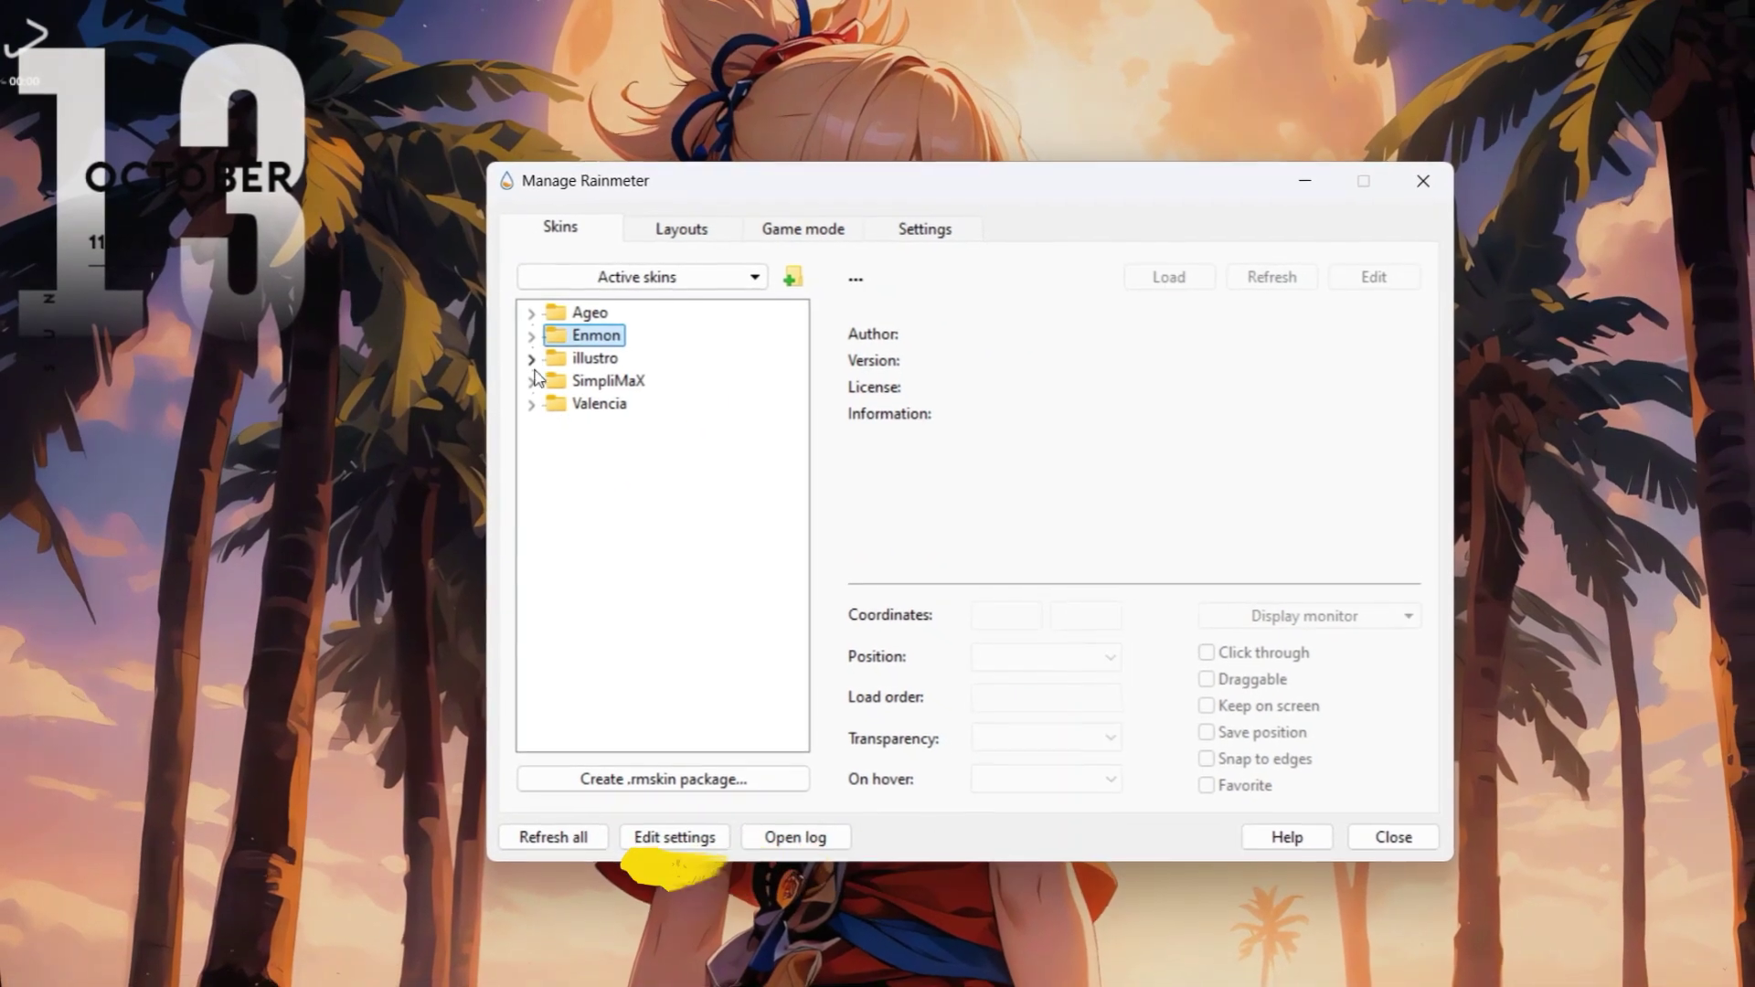
# Step: Load the Quotes skin from the SimpliMaX folder
pyautogui.click(544, 390)
pyautogui.click(551, 401)
pyautogui.rightClick(642, 423)
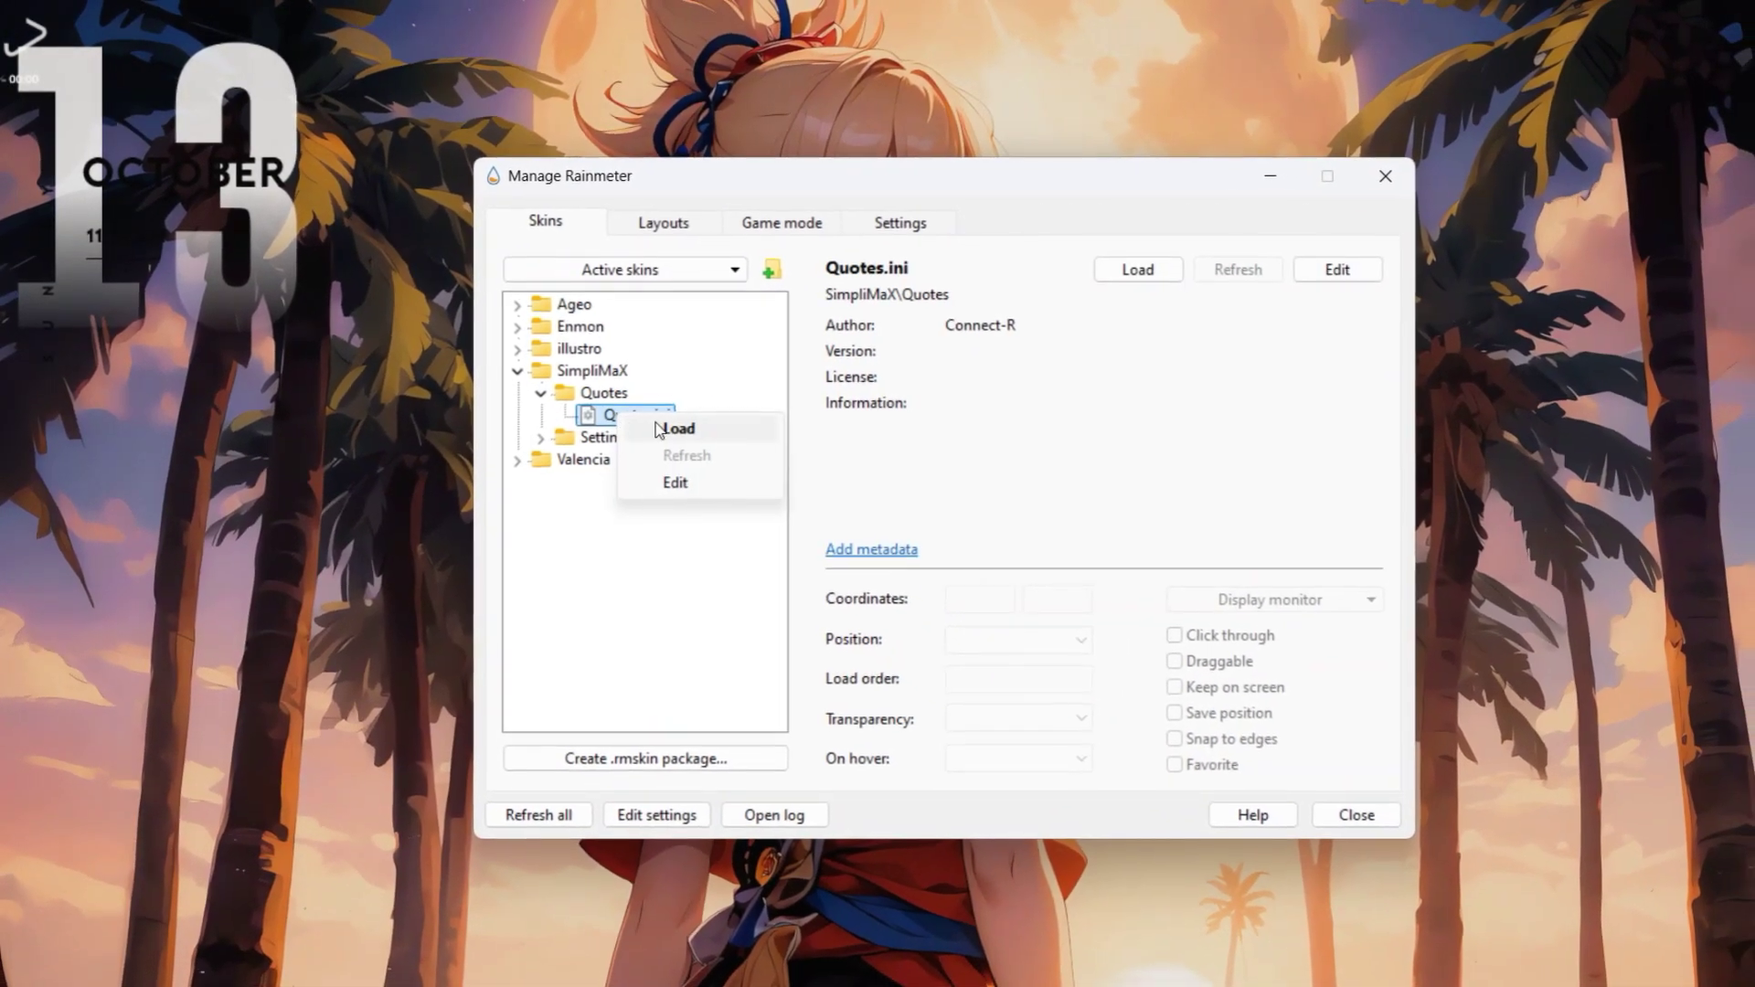
pyautogui.click(698, 432)
pyautogui.click(514, 369)
# Step: Load the Links skin from the Valencia folder and close the Rainmeter manager
pyautogui.click(513, 390)
pyautogui.click(537, 413)
pyautogui.rightClick(592, 425)
pyautogui.click(631, 434)
pyautogui.click(503, 380)
pyautogui.click(1198, 166)
# Step: Arrange the skins: links along the desktop's right edge, date over the moon, quote in the lower-left corner, song info below the date
pyautogui.moveTo(142, 188); pyautogui.dragTo(1736, 553)
pyautogui.moveTo(248, 75); pyautogui.dragTo(1166, 64)
pyautogui.moveTo(220, 51); pyautogui.dragTo(233, 914)
pyautogui.moveTo(44, 57); pyautogui.dragTo(992, 402)
# Step: Start music playback in Spotify and place the visualizer skin between the clock and the song info
pyautogui.moveTo(979, 960)
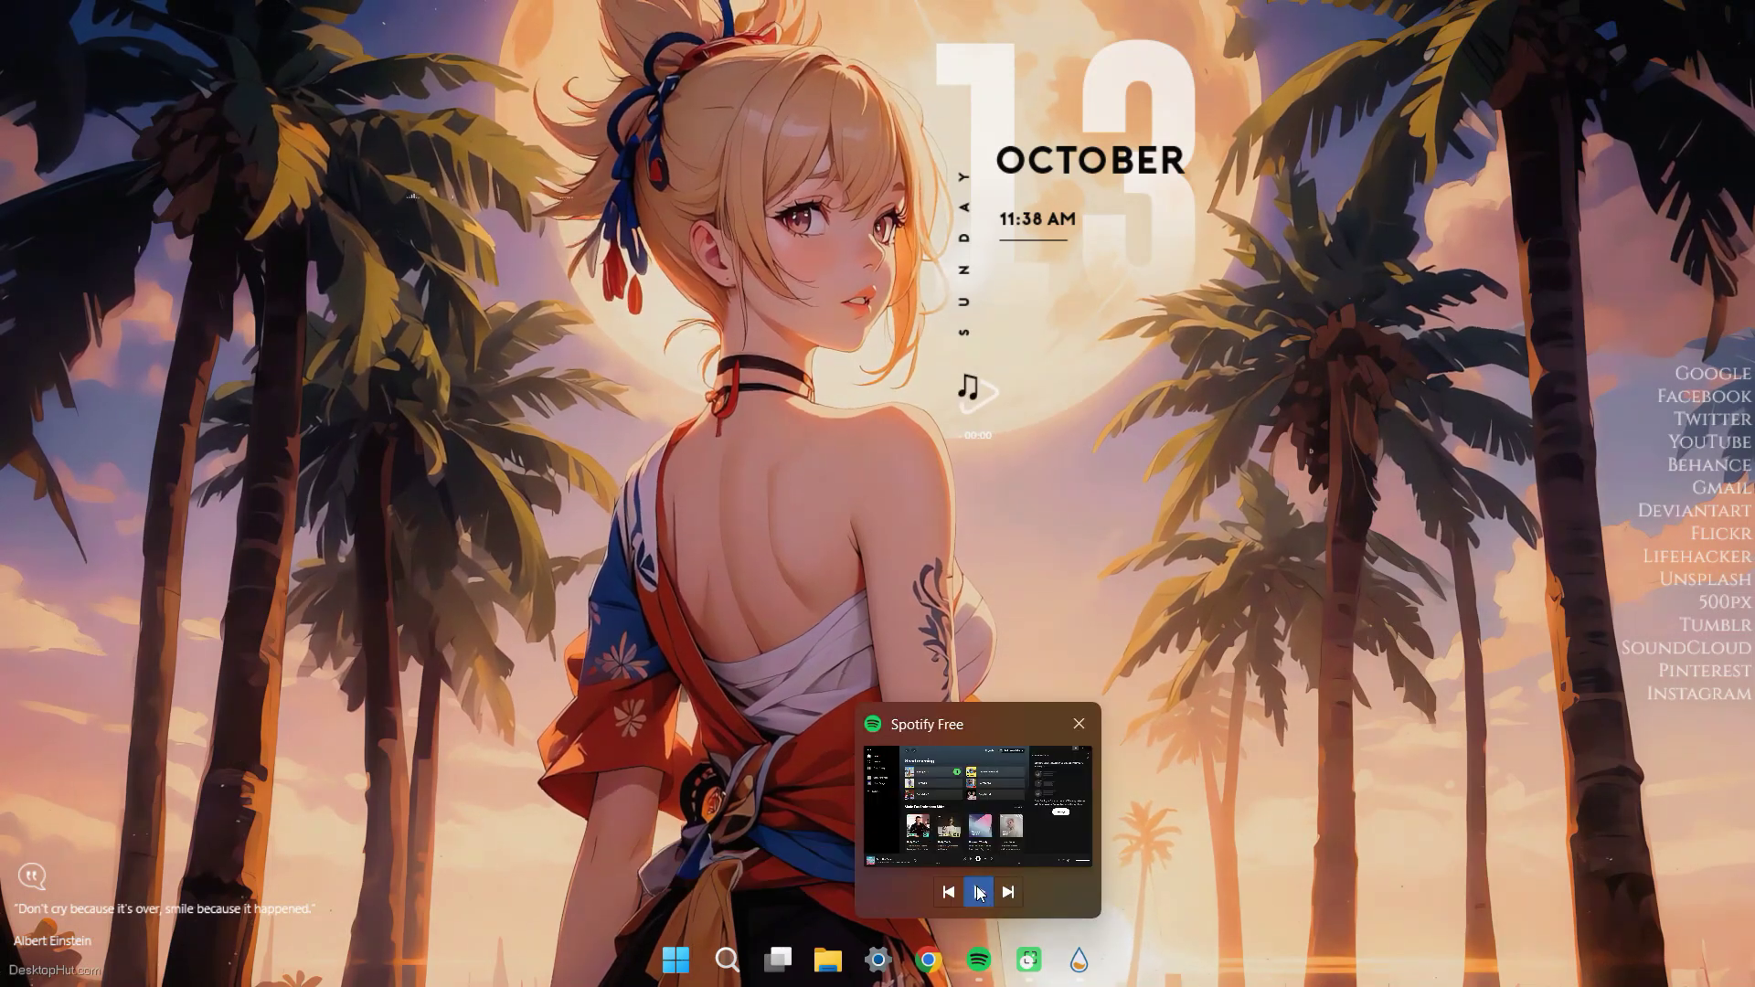
pyautogui.click(979, 893)
pyautogui.moveTo(481, 222); pyautogui.dragTo(1061, 329)
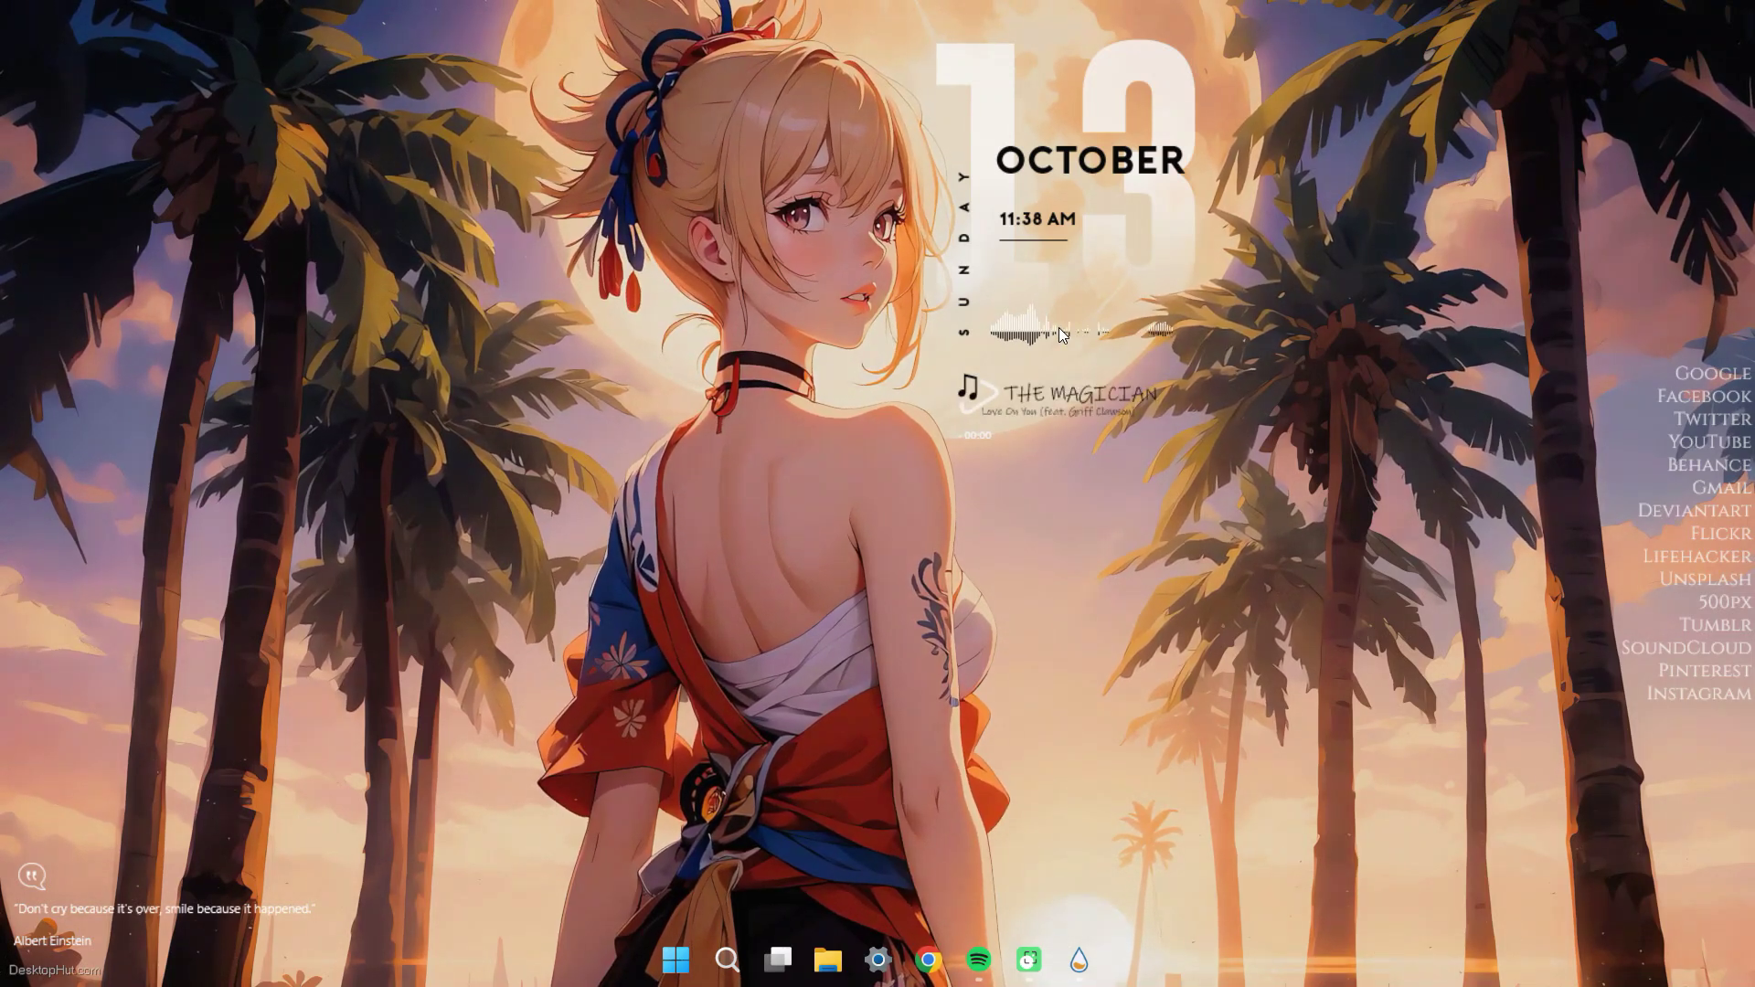
# Step: Reopen the Rainmeter manager, load the Ageo Settings skin to review its color and media player options, and close those settings
pyautogui.click(1079, 960)
pyautogui.click(586, 345)
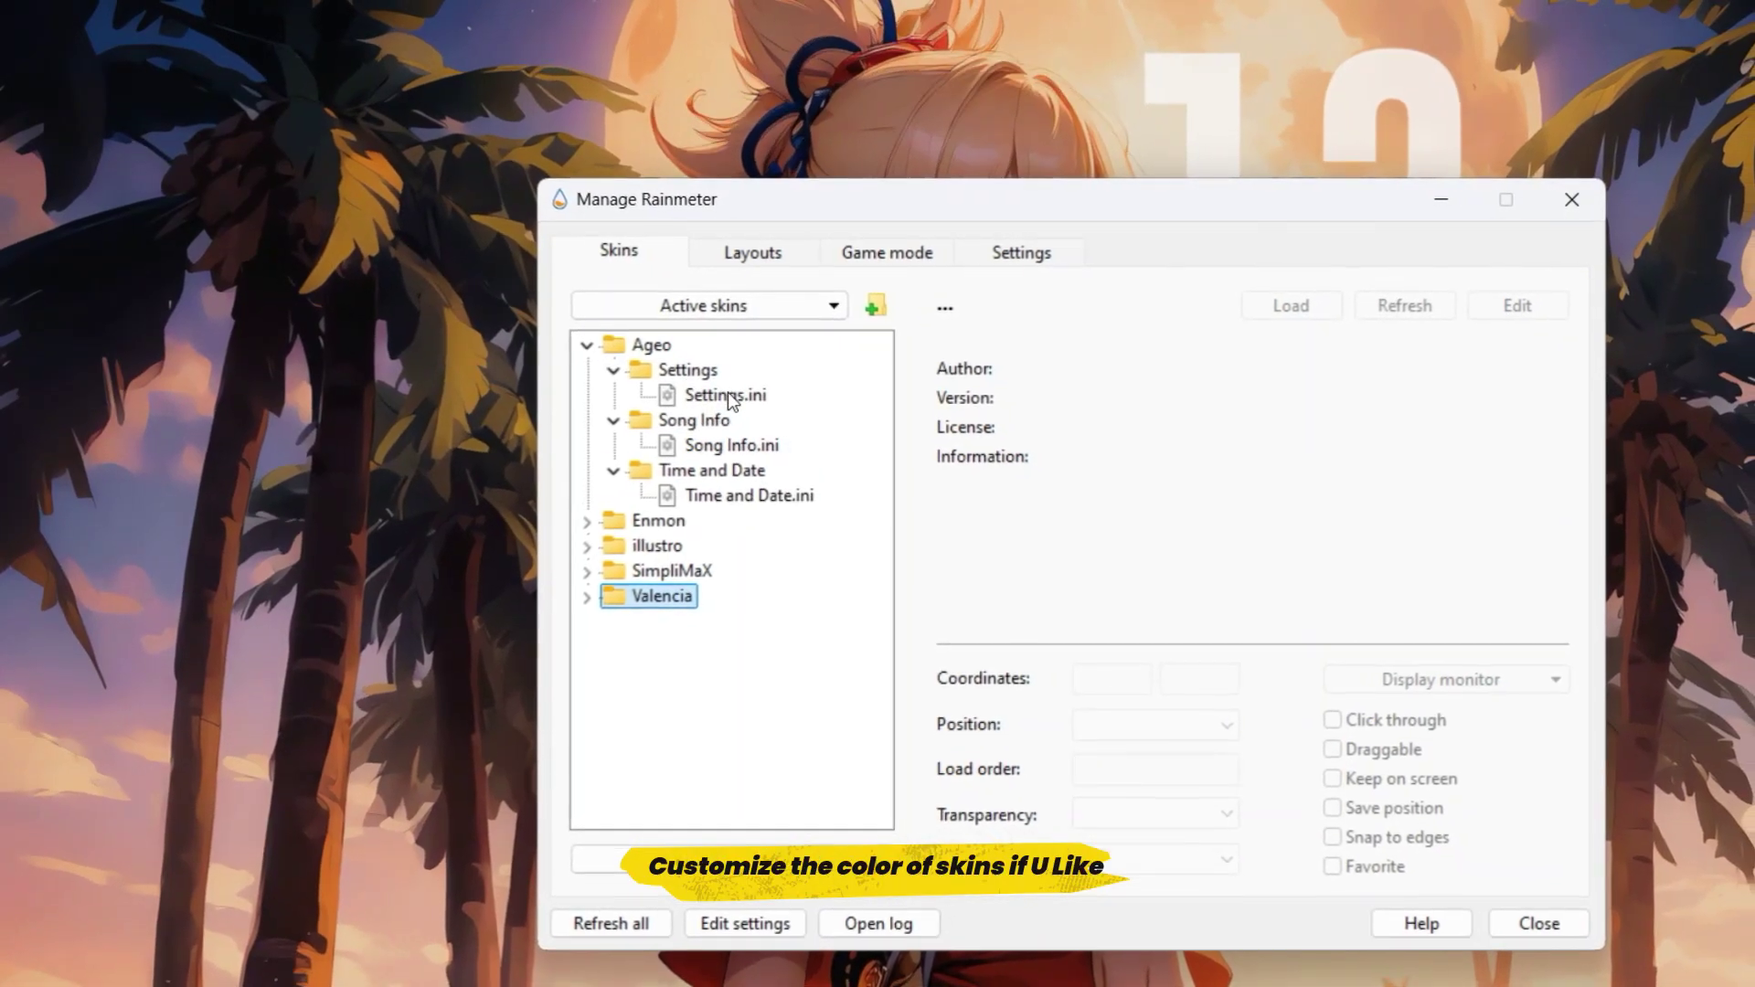
pyautogui.rightClick(757, 395)
pyautogui.click(786, 408)
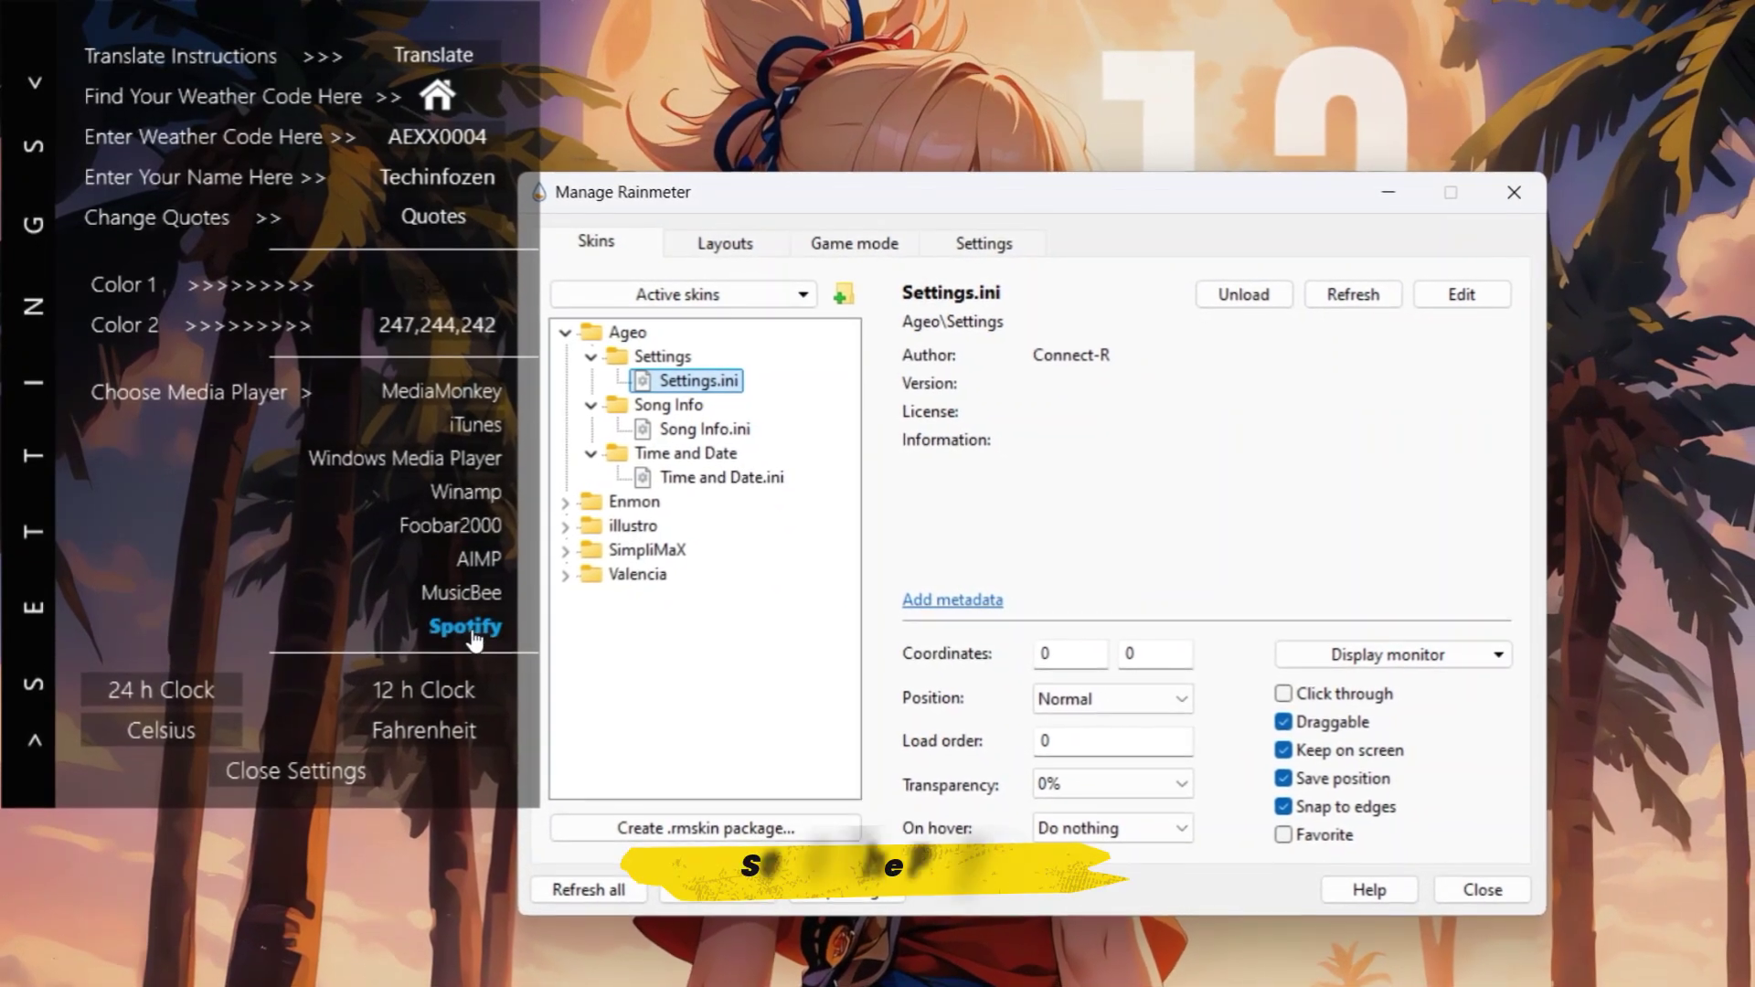
pyautogui.click(293, 766)
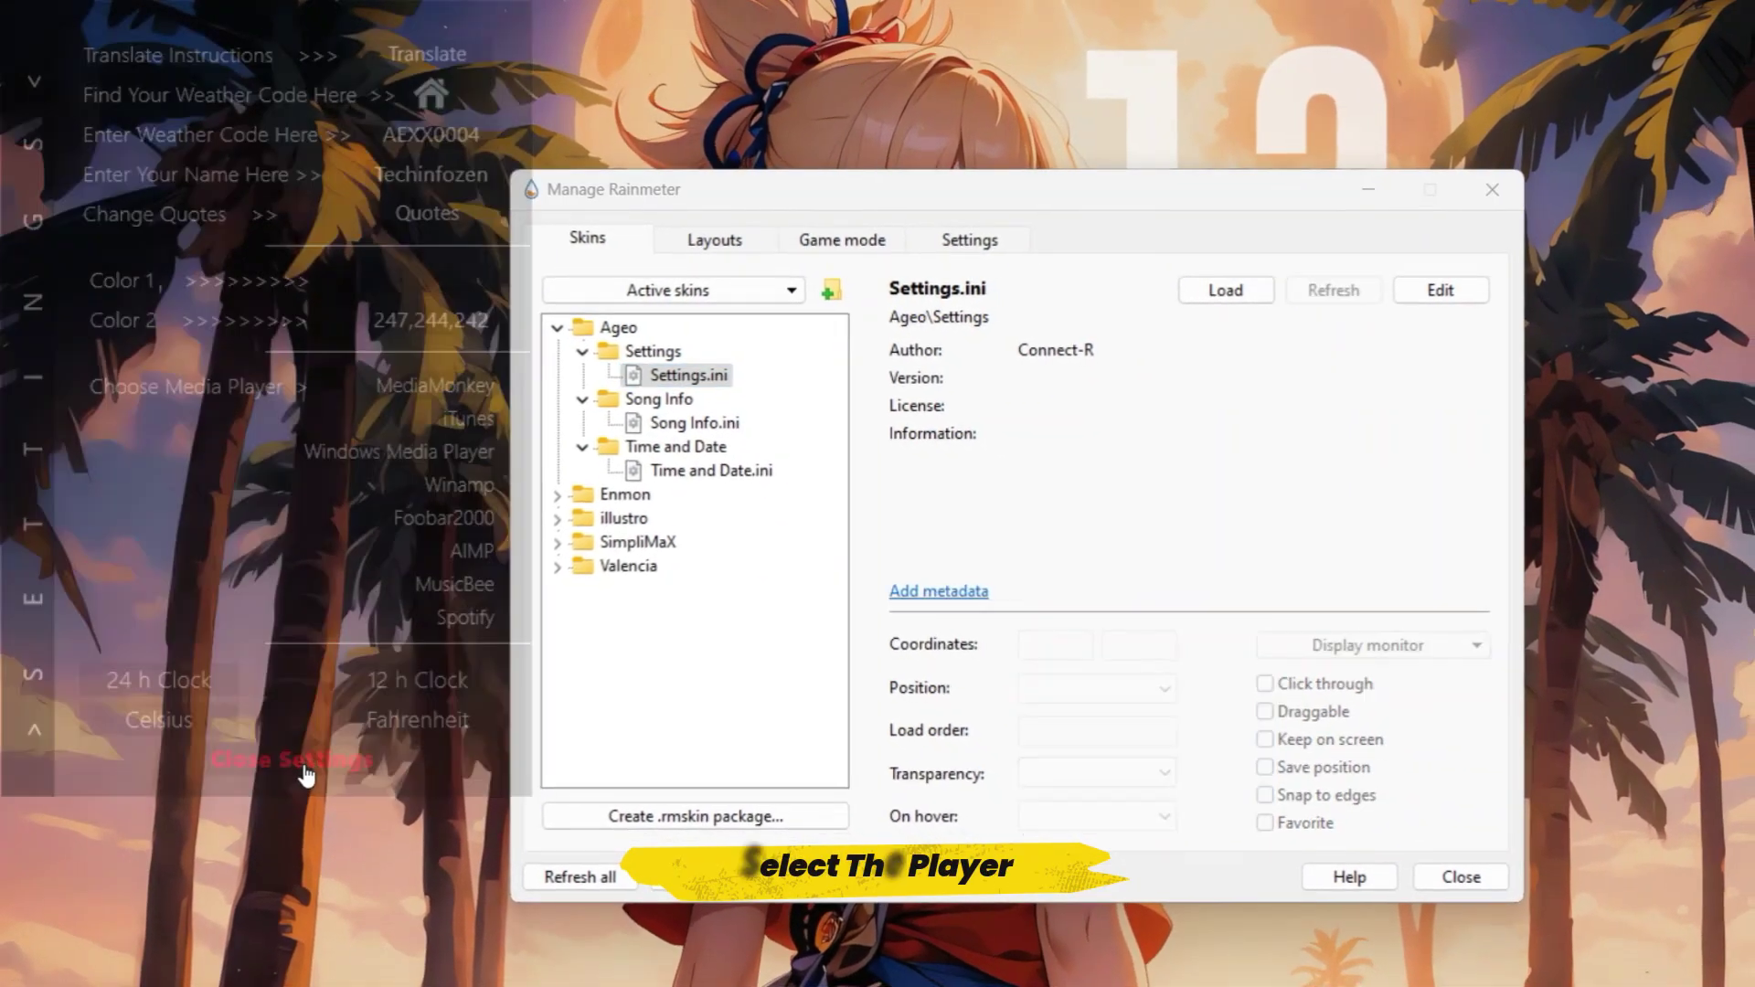
# Step: Load the Enmon Settings skin to review its color and clock options, and close those settings
pyautogui.click(553, 350)
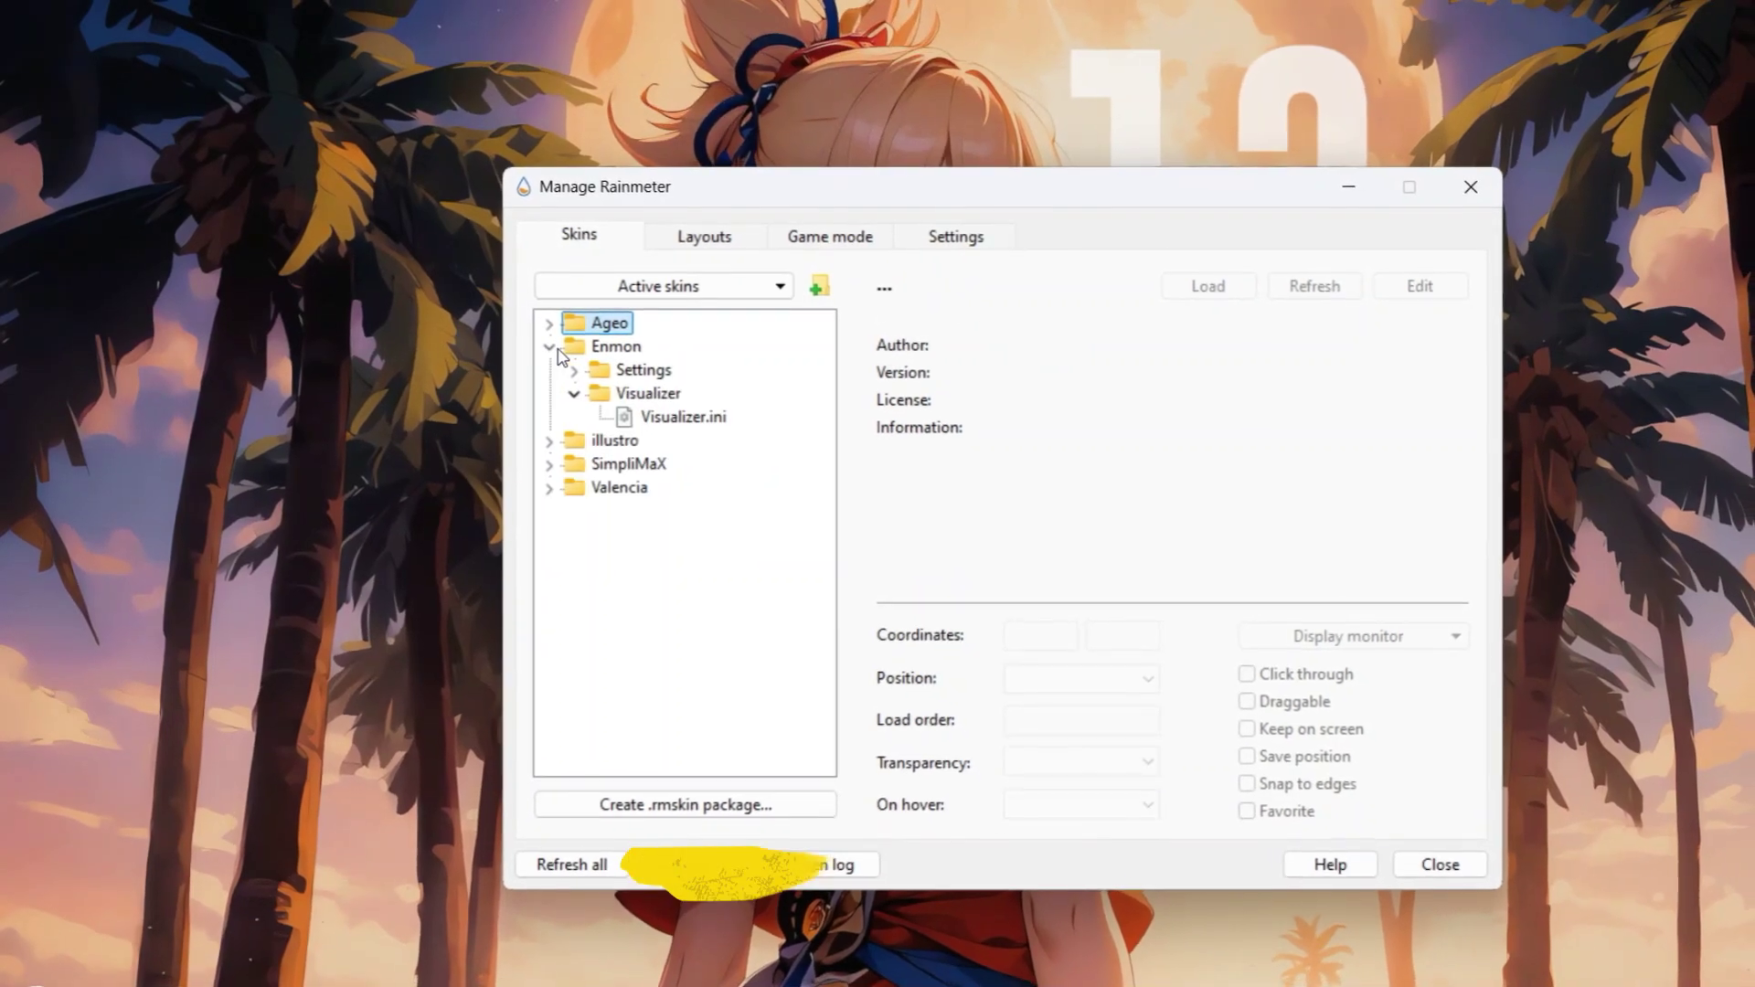
pyautogui.click(585, 375)
pyautogui.click(570, 369)
pyautogui.doubleClick(663, 390)
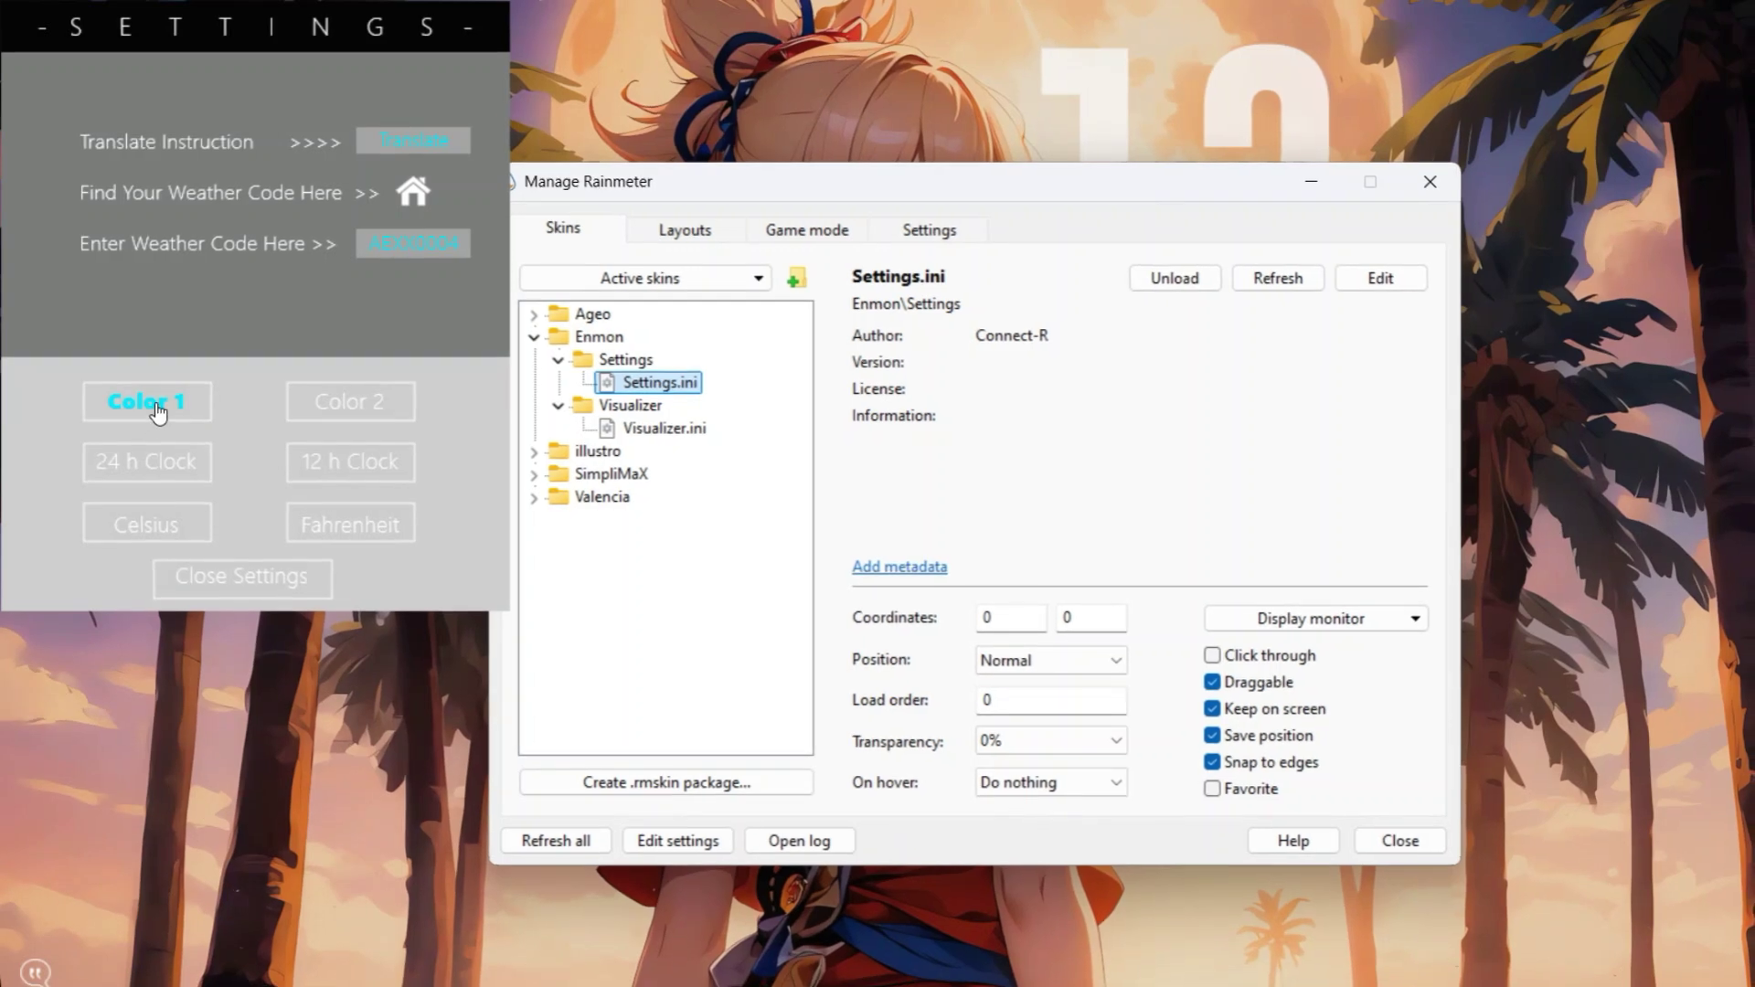
pyautogui.click(245, 581)
pyautogui.click(531, 335)
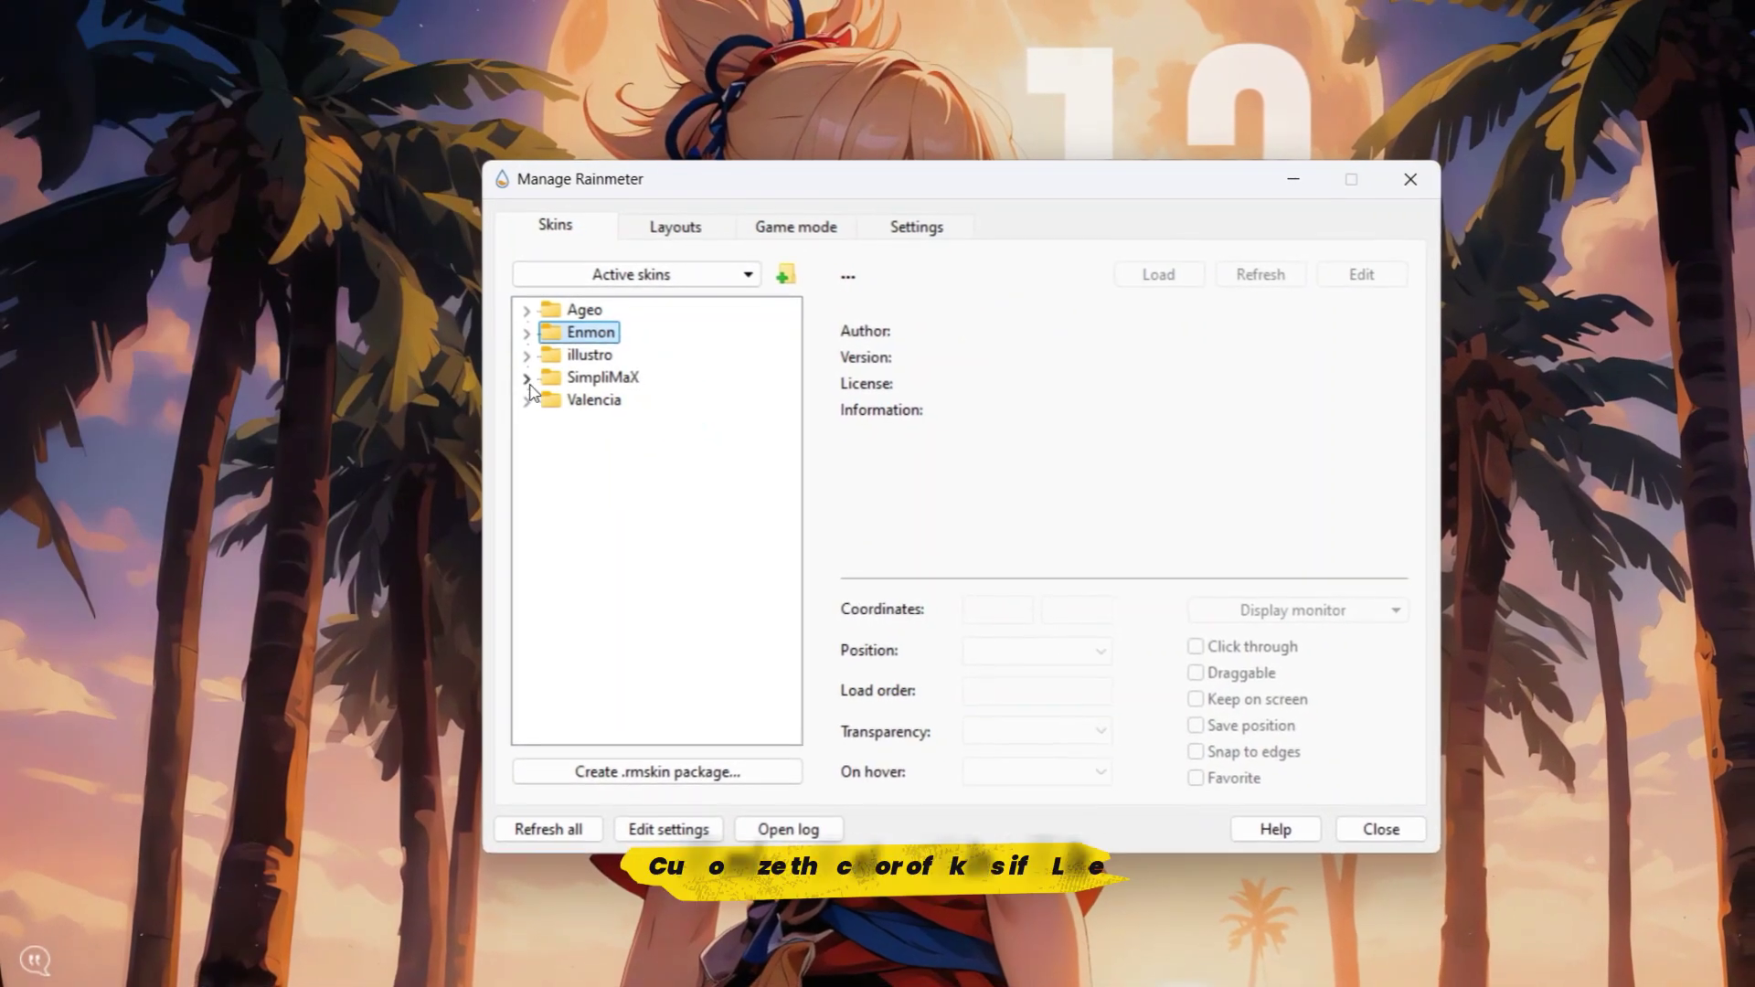
# Step: Load the Valencia Settings skin to review its language, media player and clock options, and close those settings
pyautogui.click(530, 405)
pyautogui.click(545, 465)
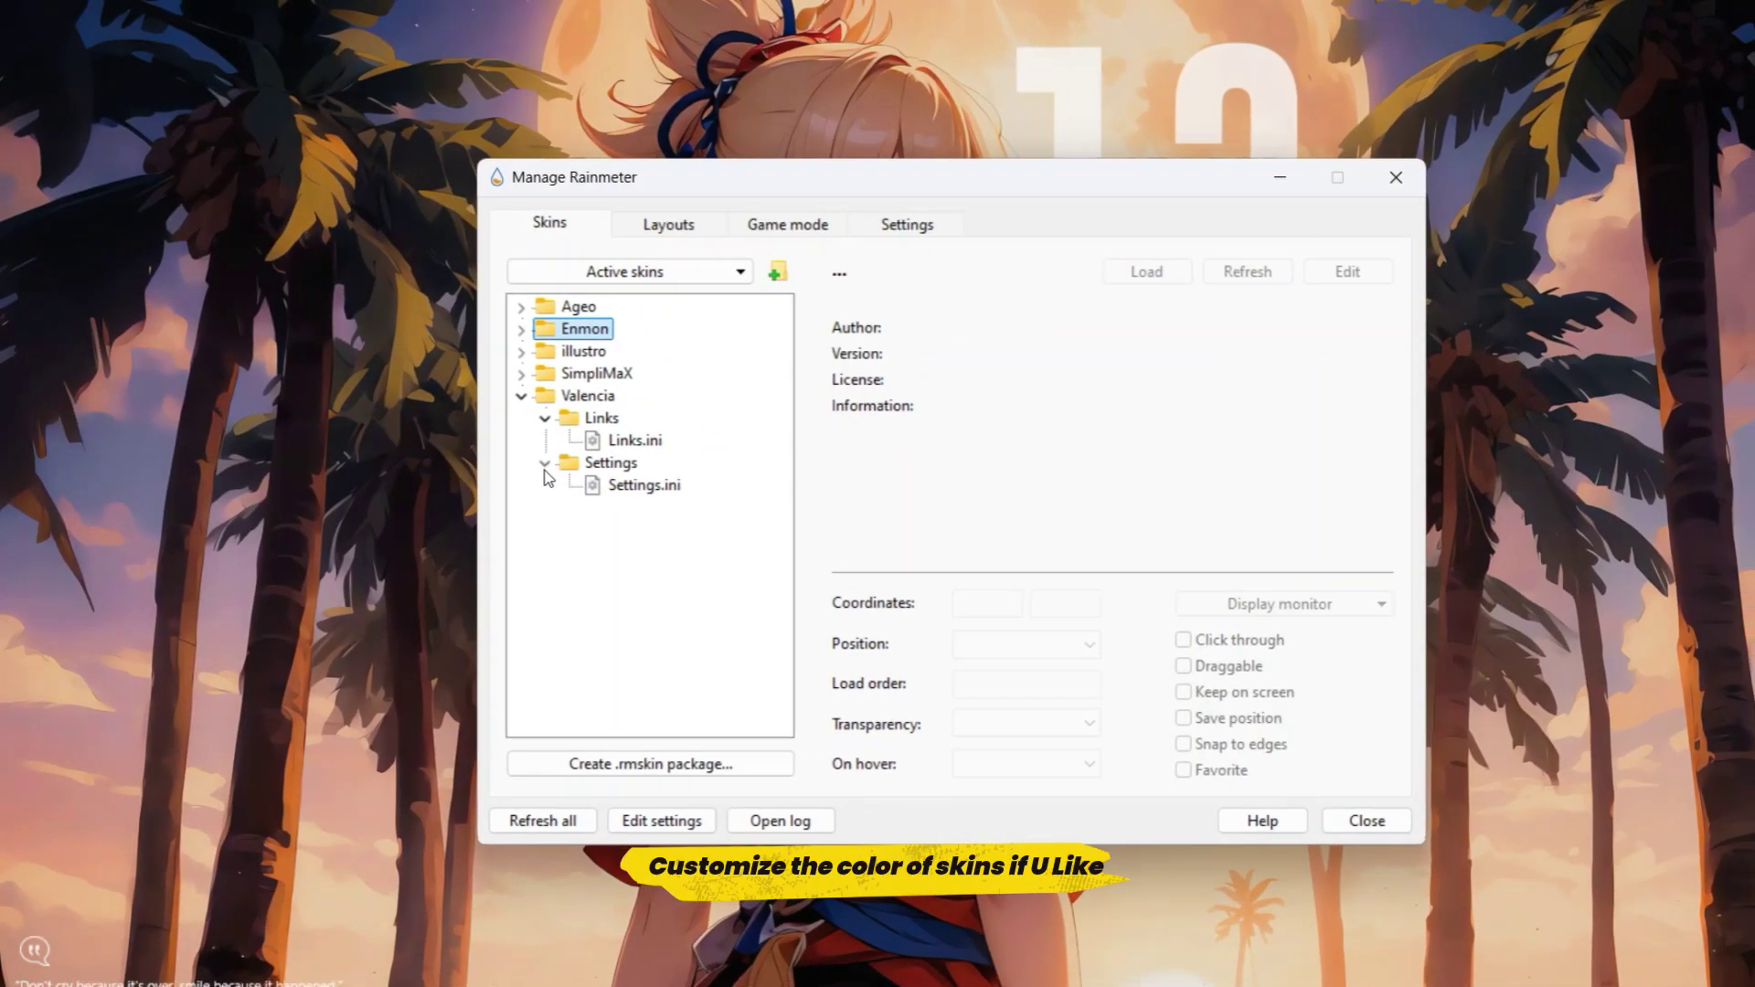
pyautogui.doubleClick(645, 485)
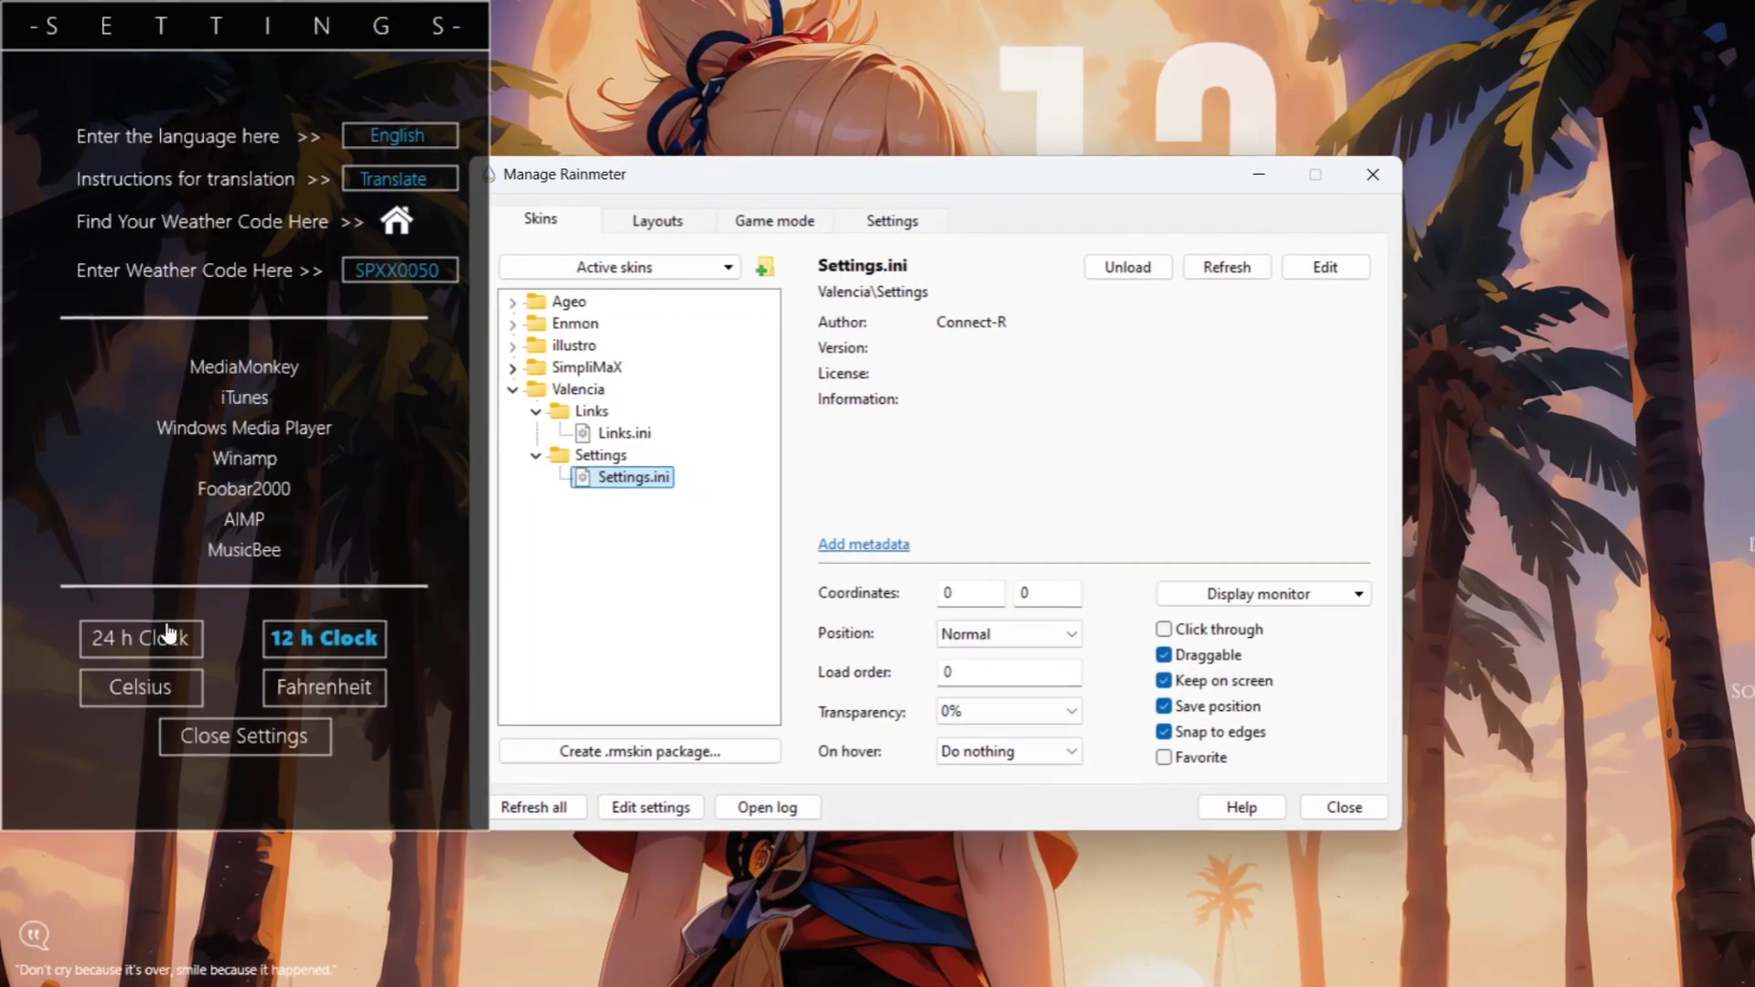
pyautogui.click(248, 742)
pyautogui.click(510, 386)
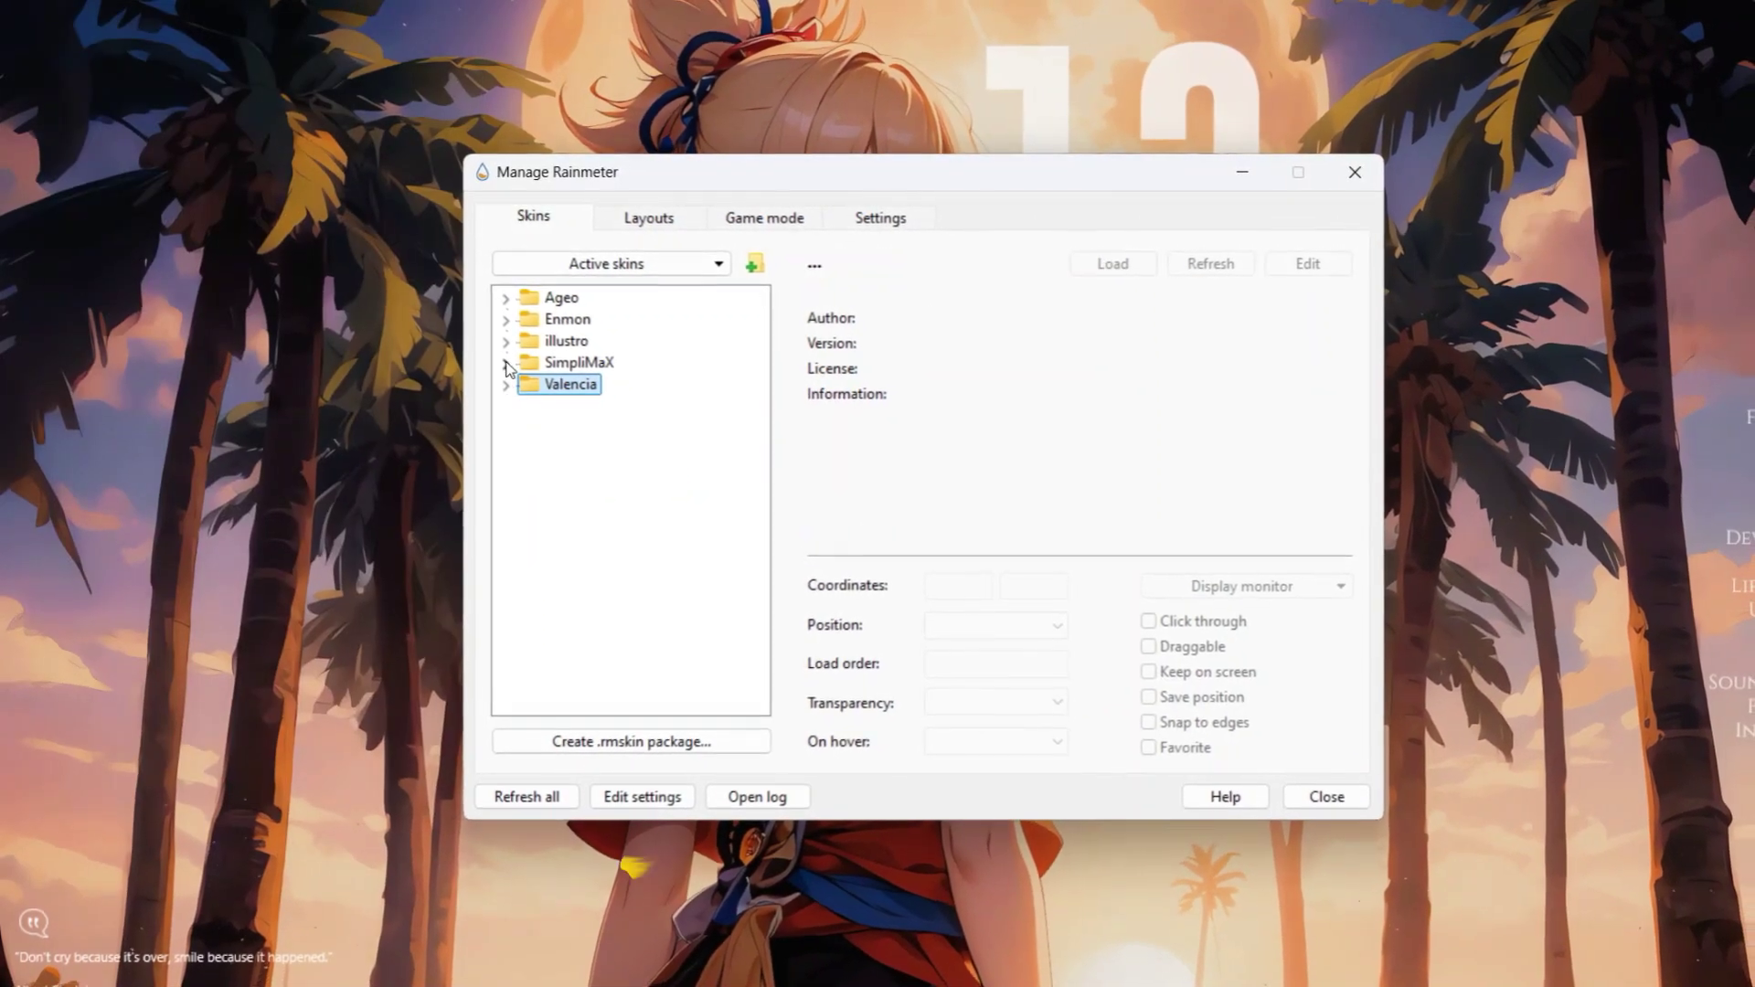
# Step: Load the SimpliMaX Settings skin to review its font color, quotes and media player options, and close those settings
pyautogui.click(509, 365)
pyautogui.click(525, 425)
pyautogui.doubleClick(610, 446)
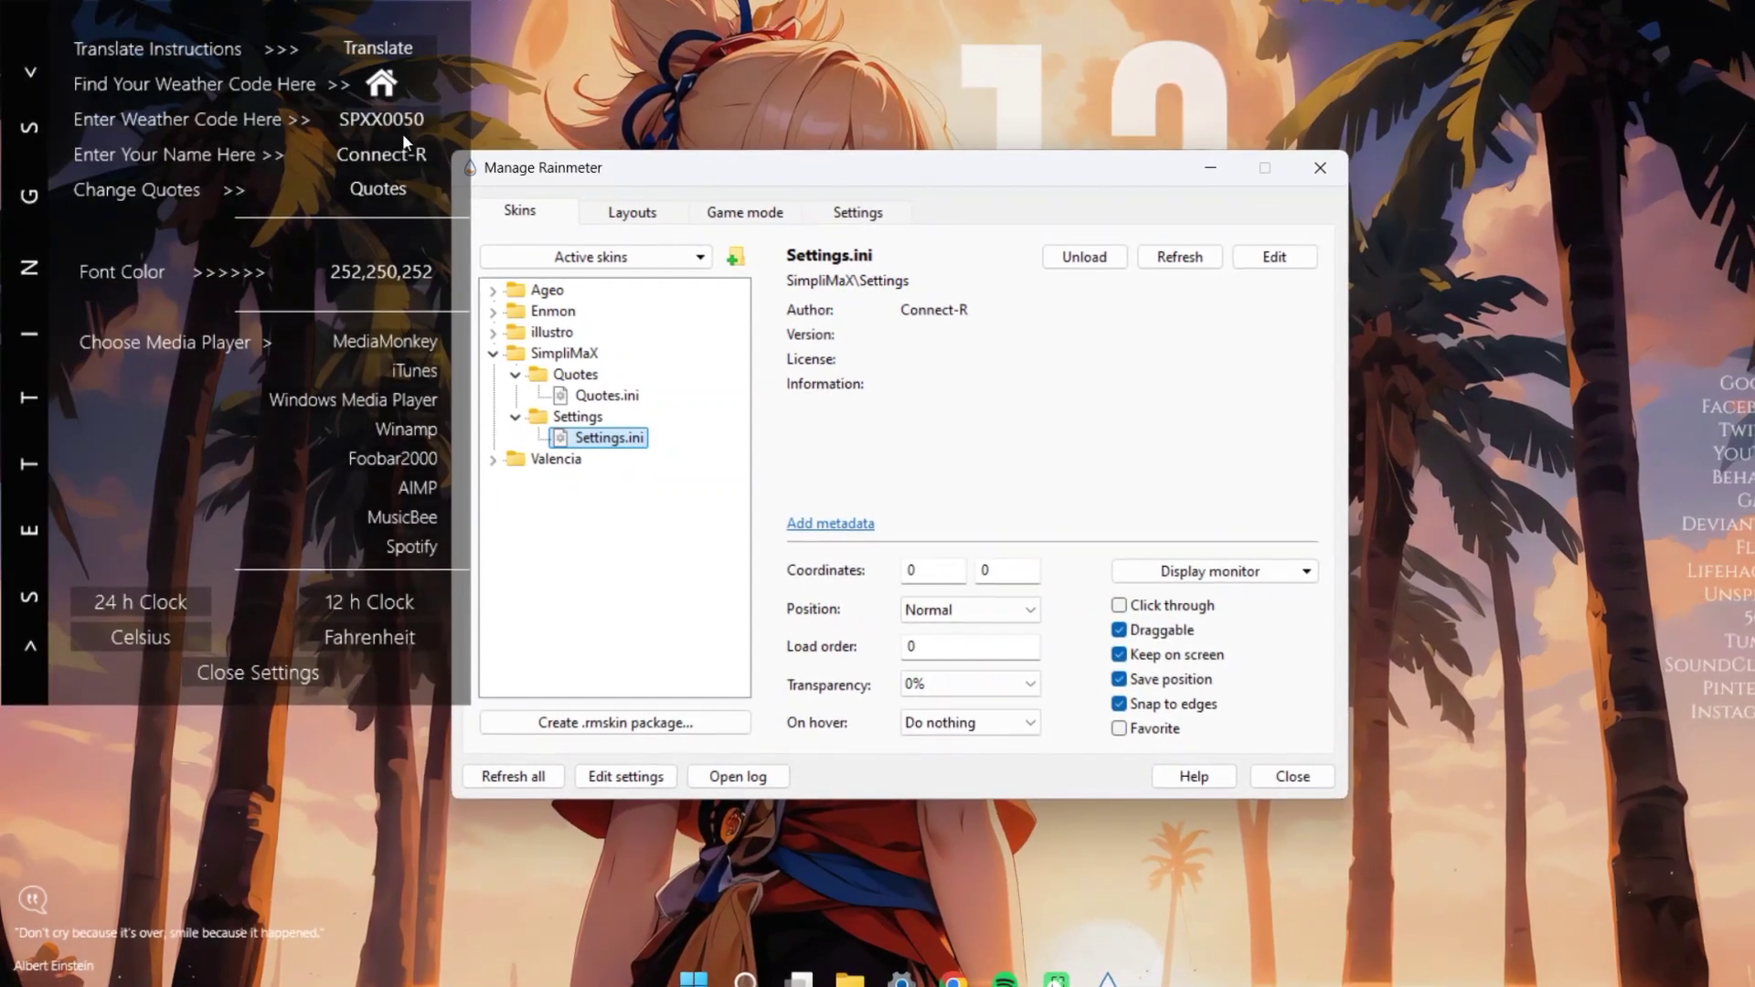
pyautogui.click(257, 686)
pyautogui.click(490, 351)
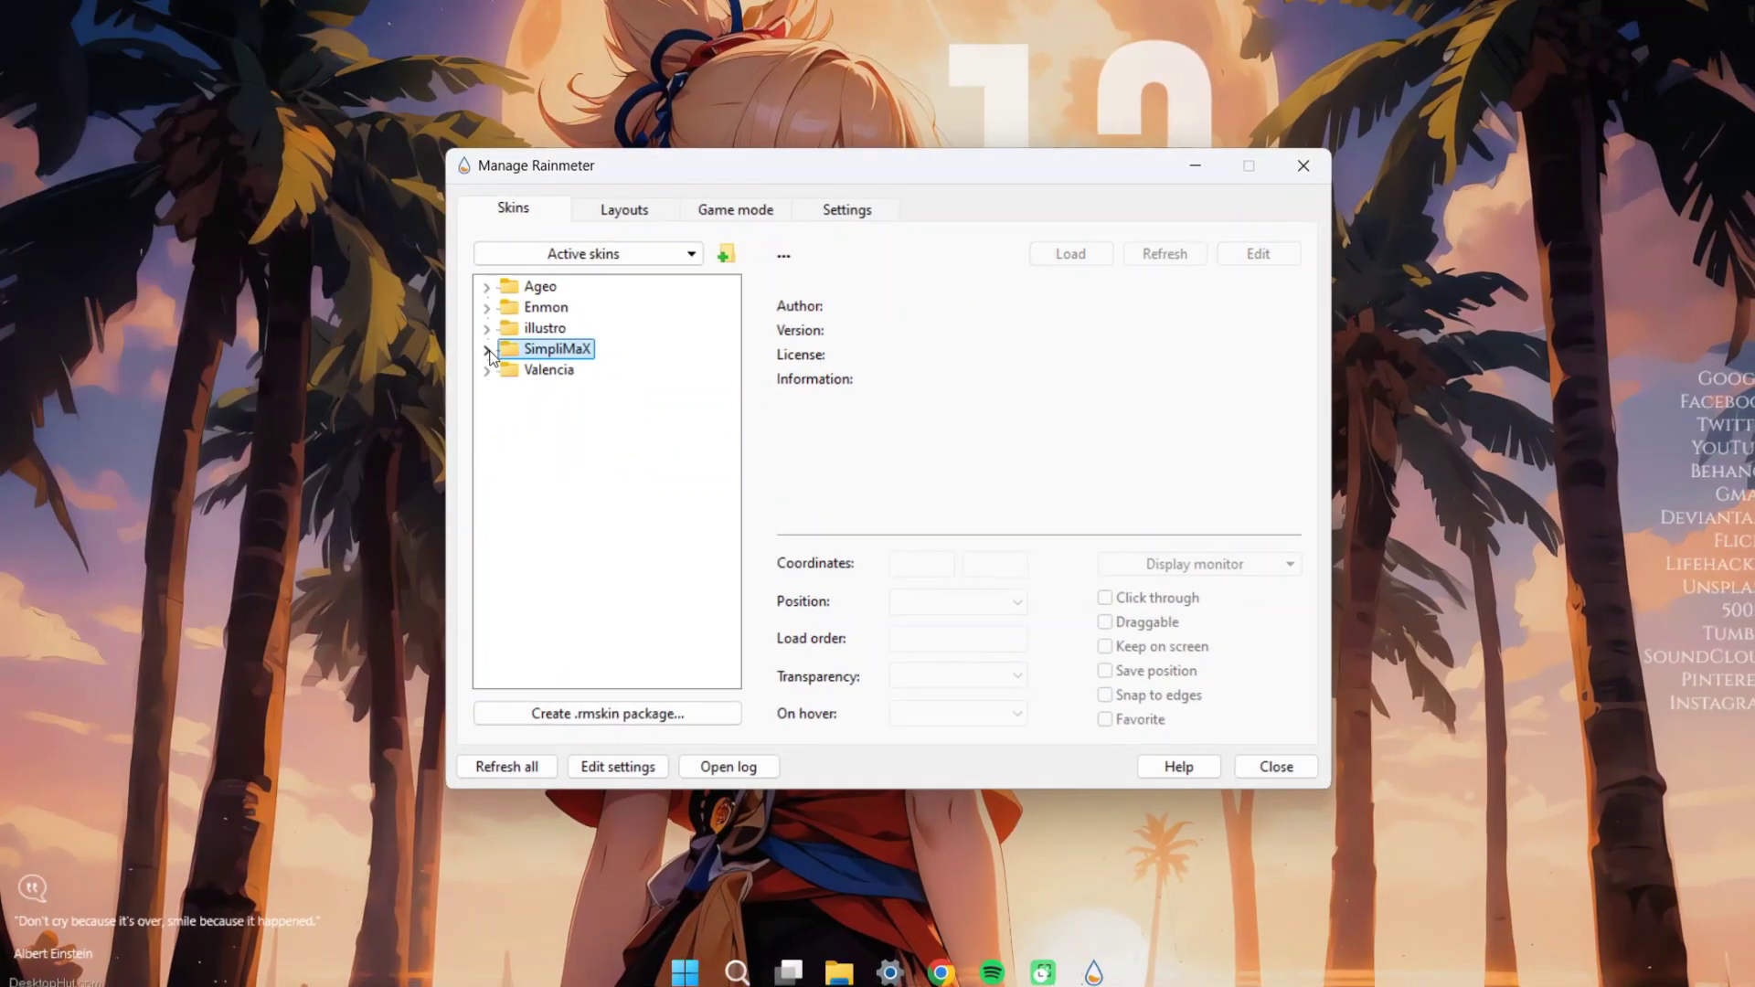
# Step: Refresh all loaded skins and close the Rainmeter manager
pyautogui.click(477, 772)
pyautogui.click(1284, 172)
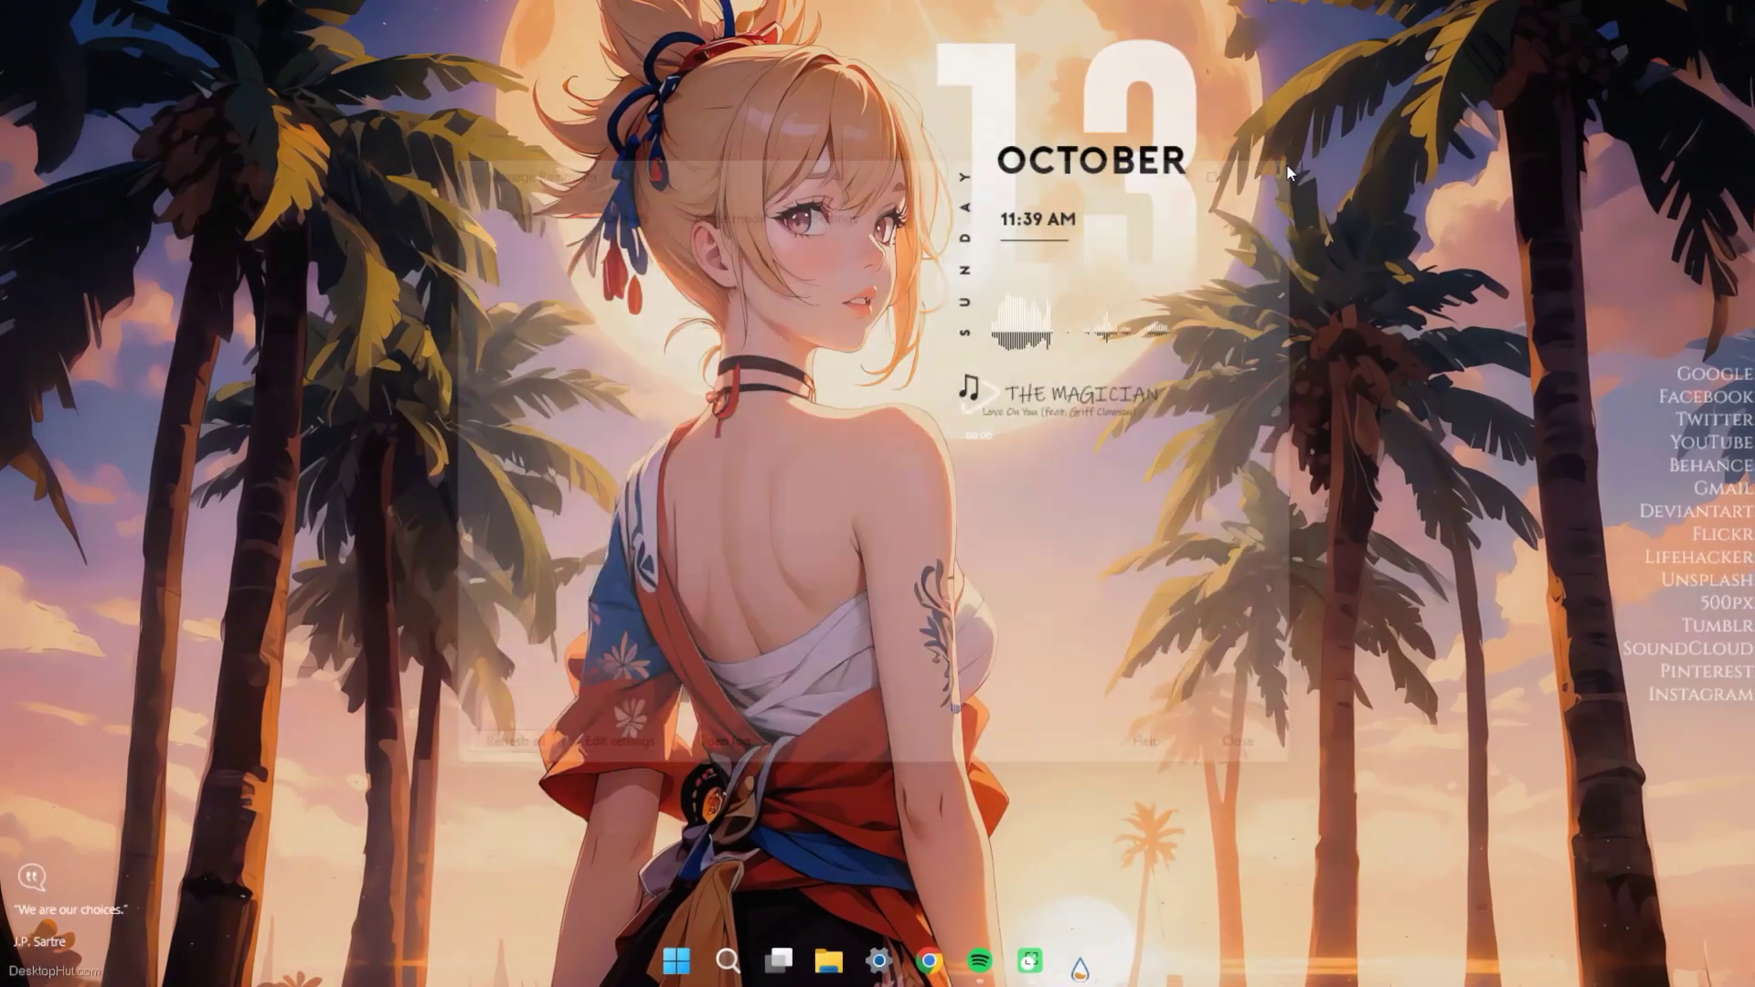